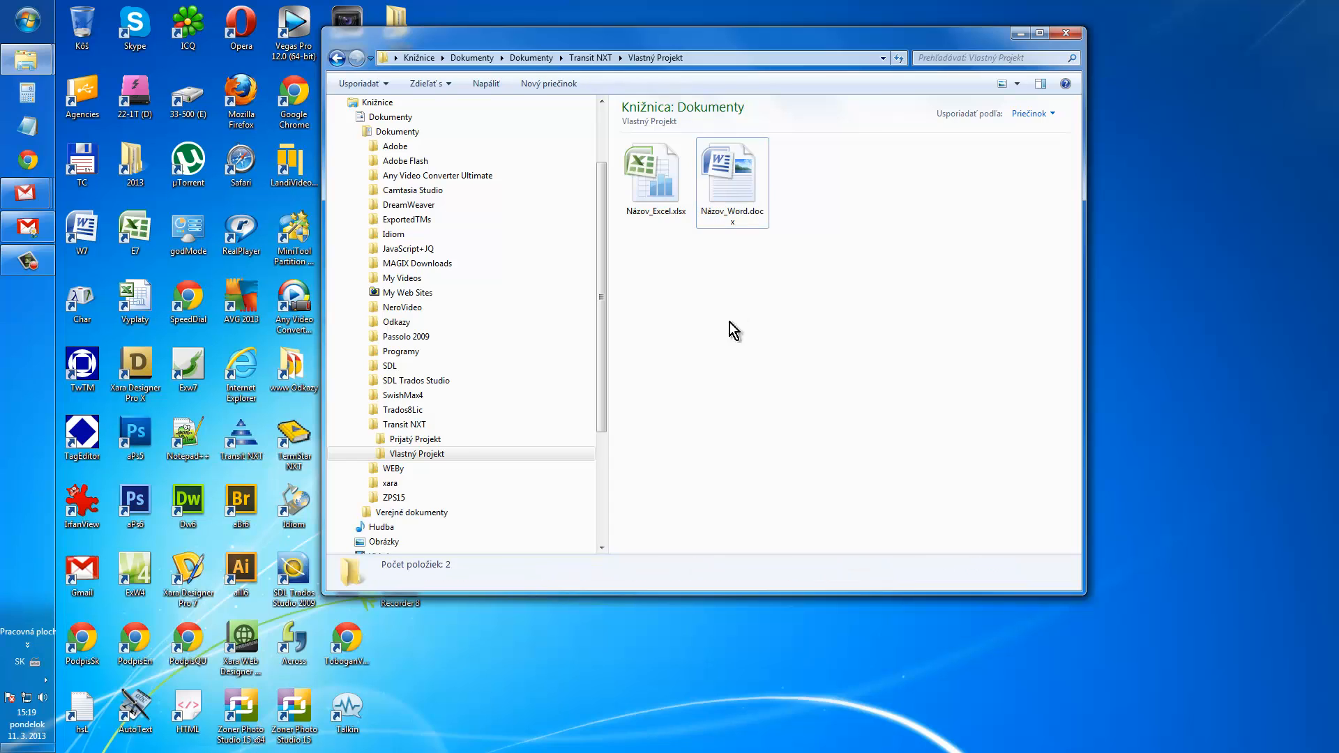
- Run Transit NXT as administrator, allow it to make changes, and enter with the Super User role
{"action": "left_click", "coordinate": [252, 436]}
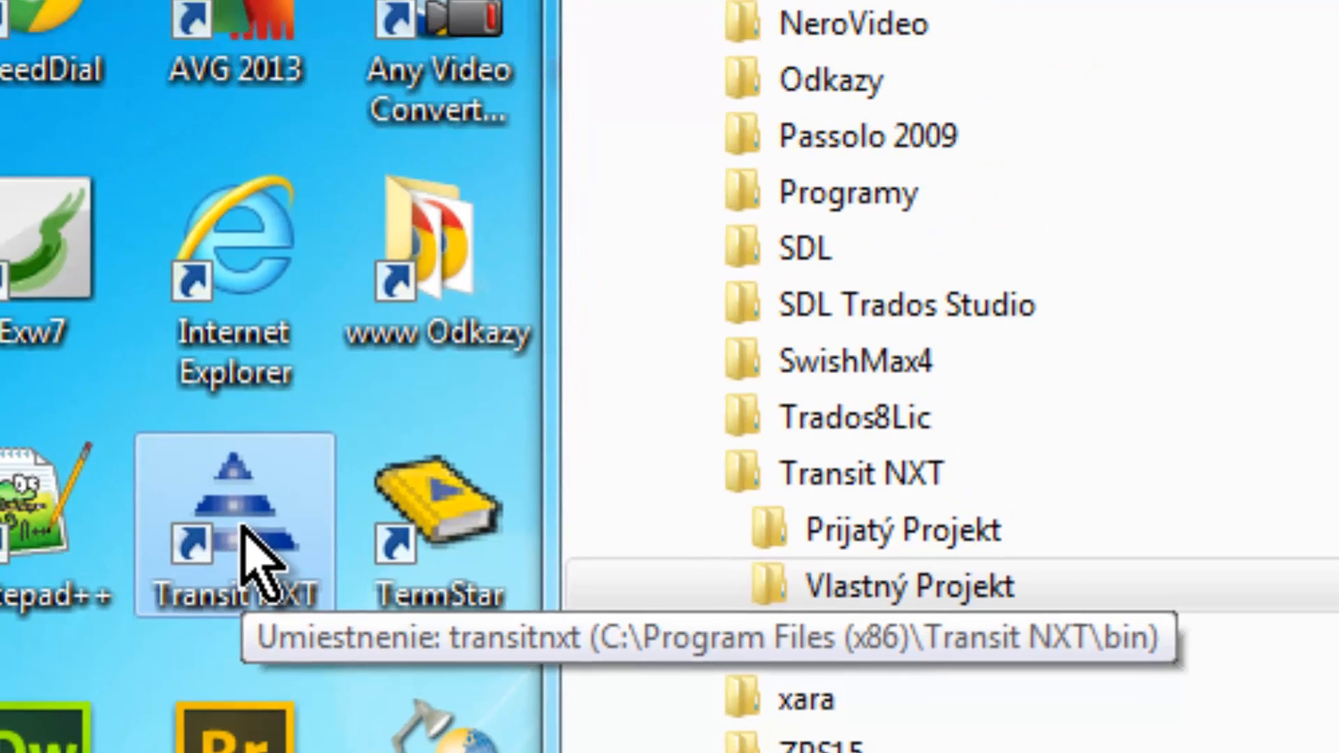
{"action": "right_click", "coordinate": [239, 292]}
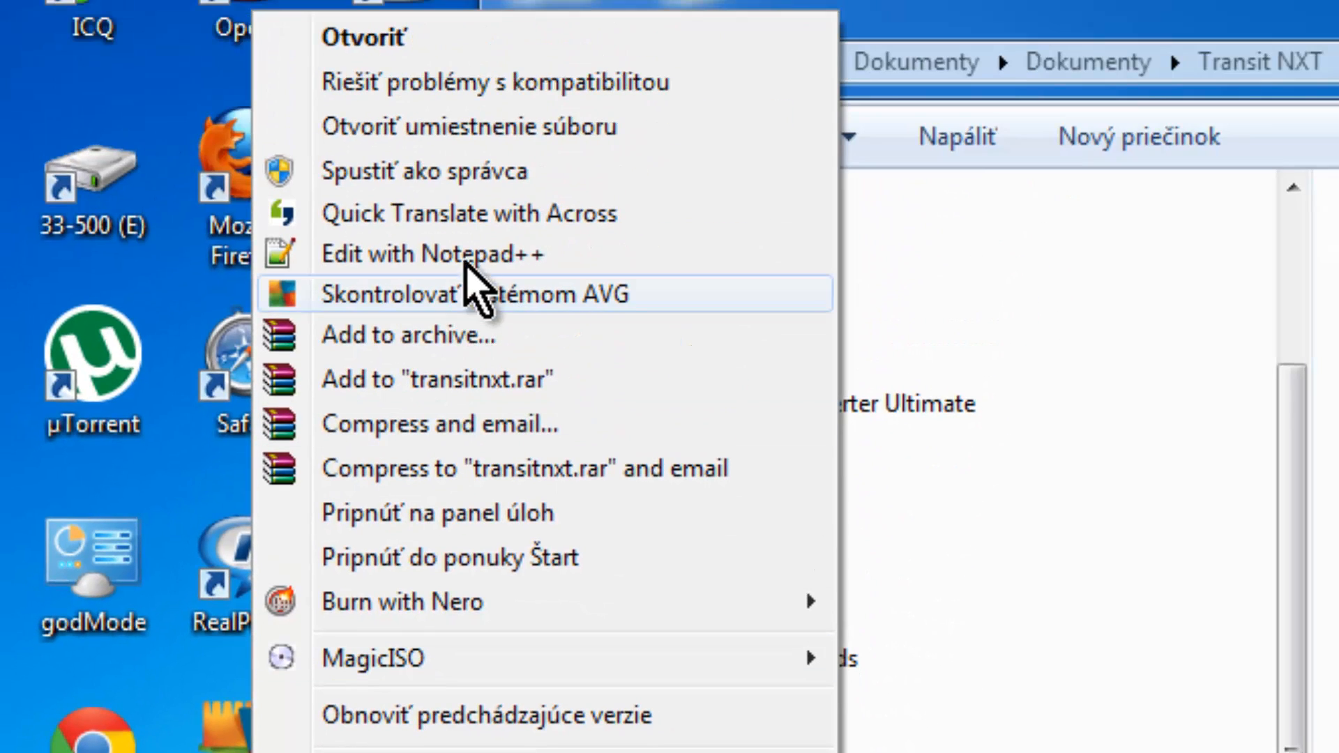
{"action": "left_click", "coordinate": [459, 175]}
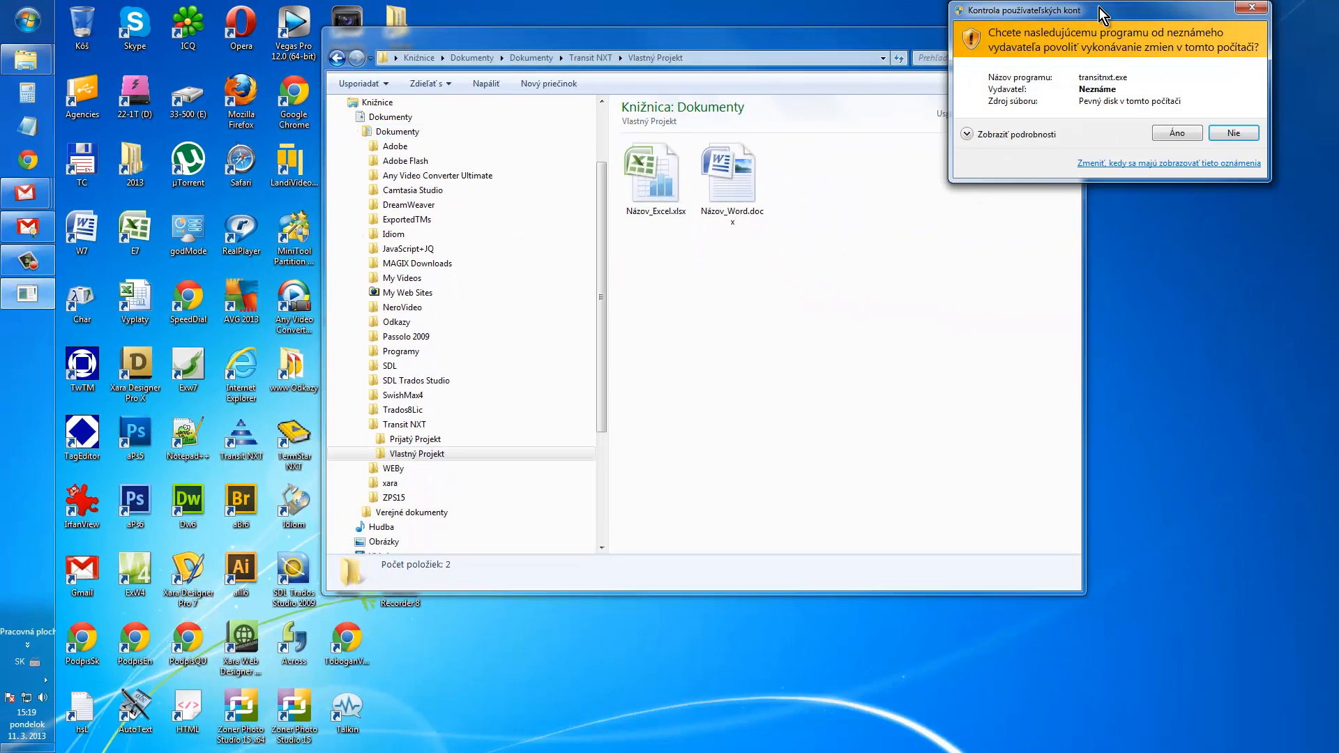
{"action": "left_click_drag", "start_coordinate": [1102, 14], "coordinate": [666, 237]}
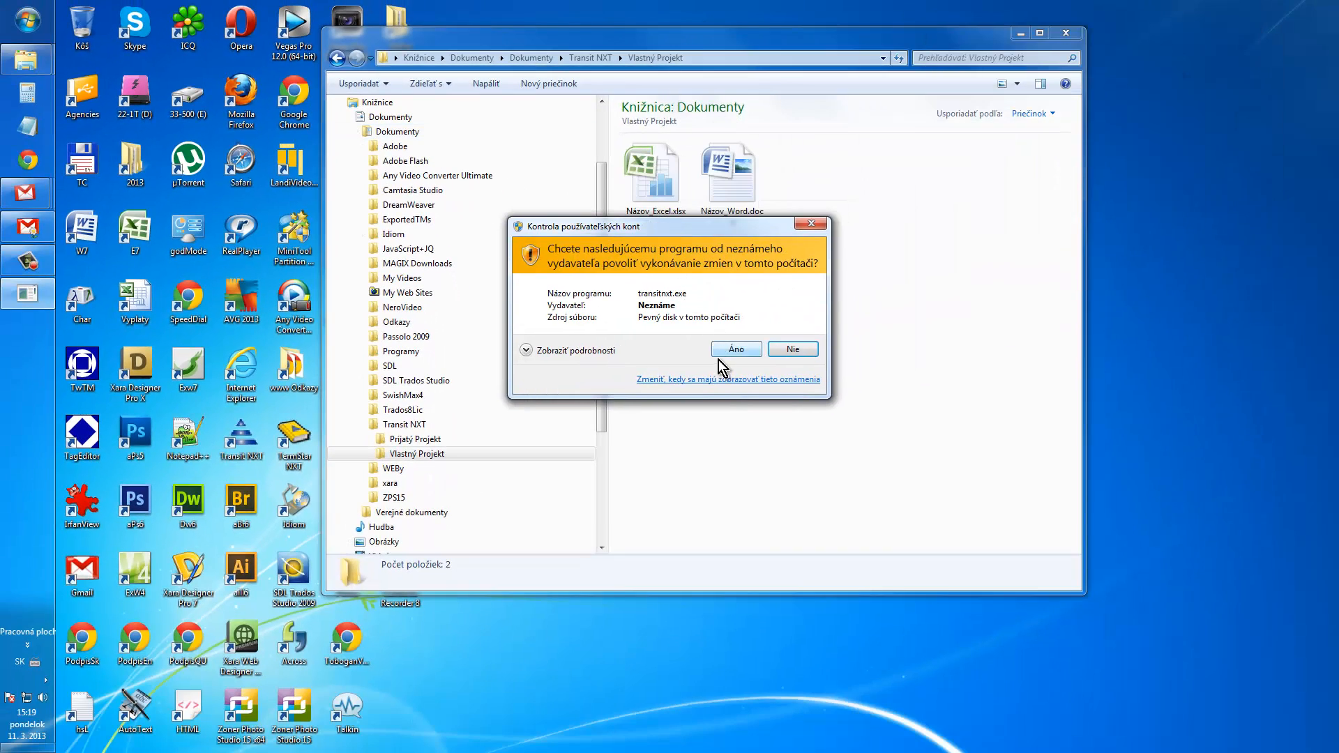
{"action": "left_click", "coordinate": [738, 349]}
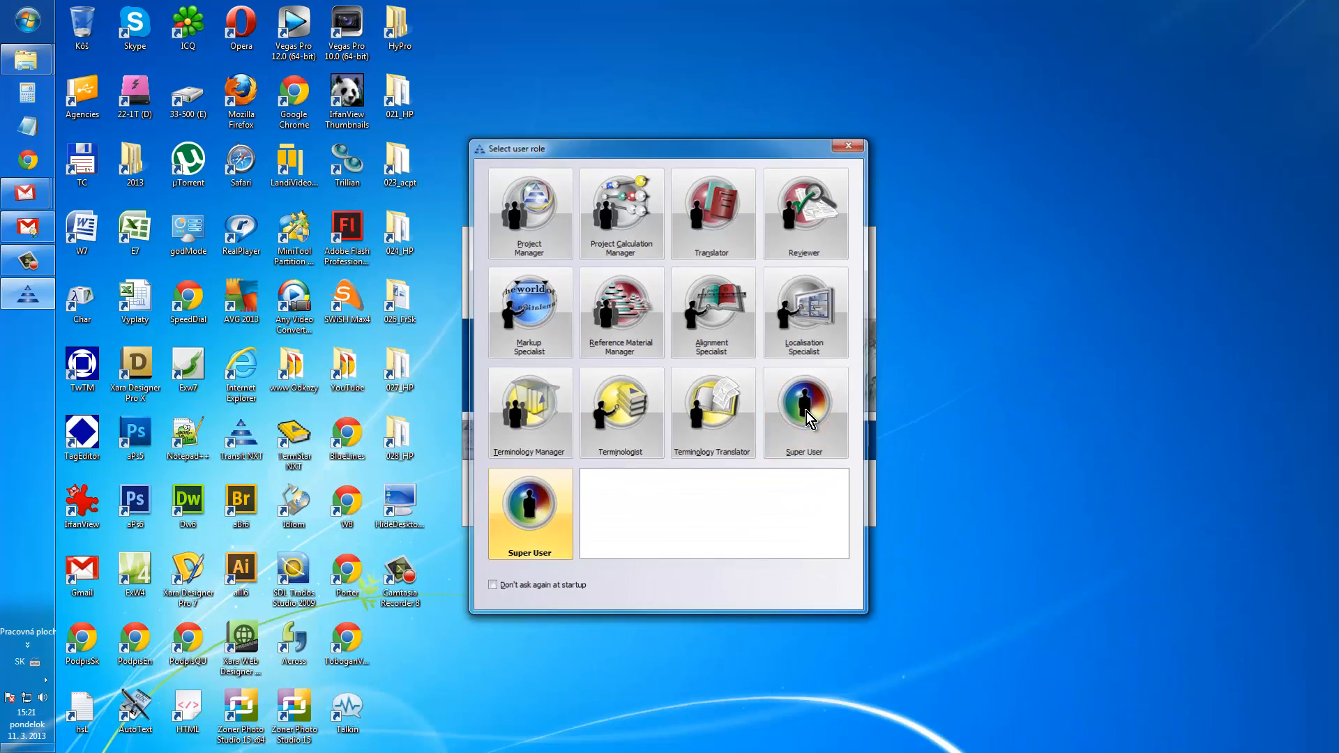
{"action": "left_click", "coordinate": [633, 396]}
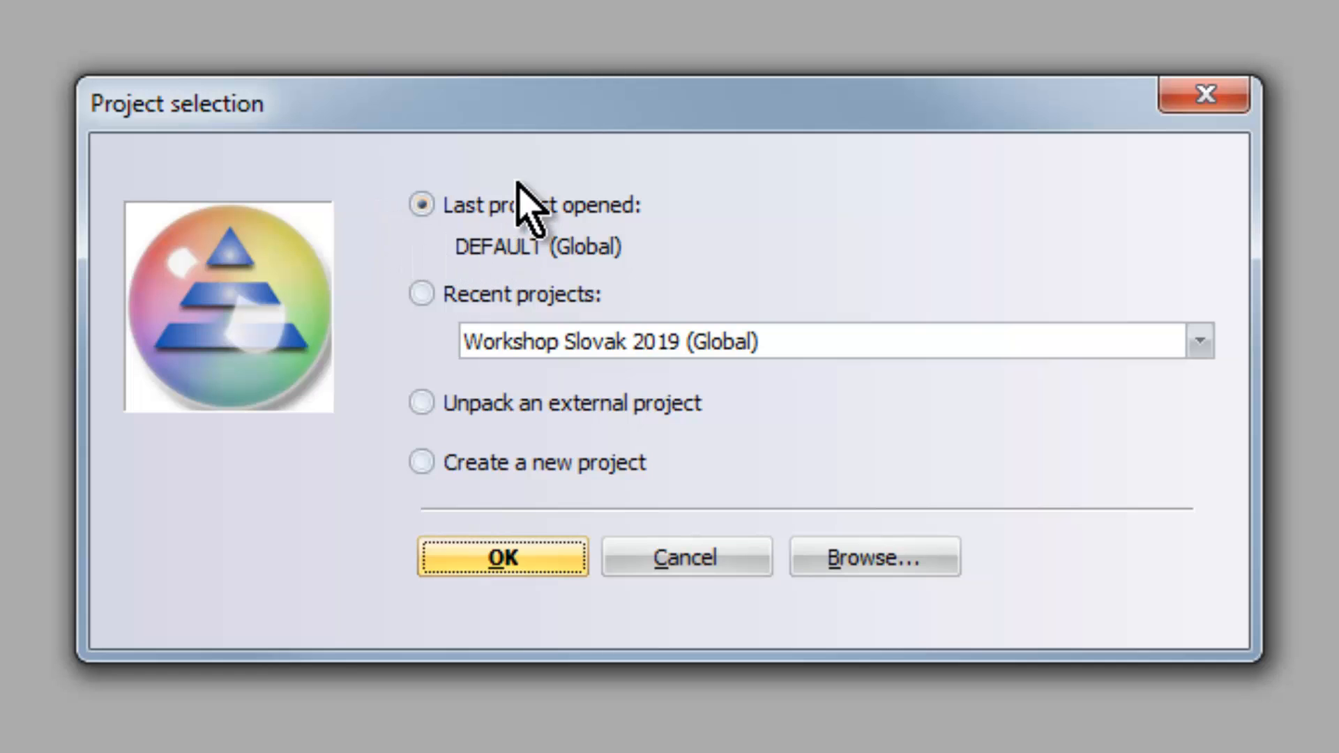
{"action": "left_click", "coordinate": [429, 292]}
{"action": "left_click", "coordinate": [1198, 341]}
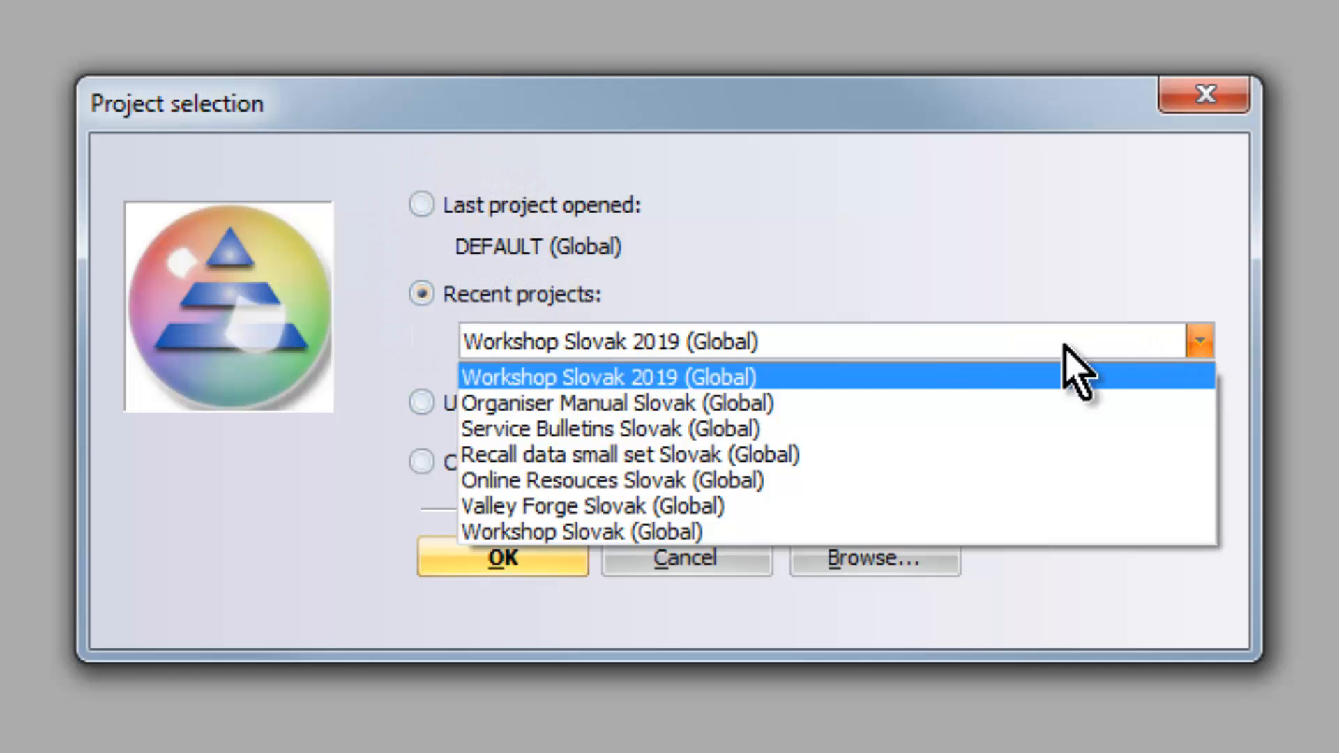
{"action": "left_click", "coordinate": [927, 265]}
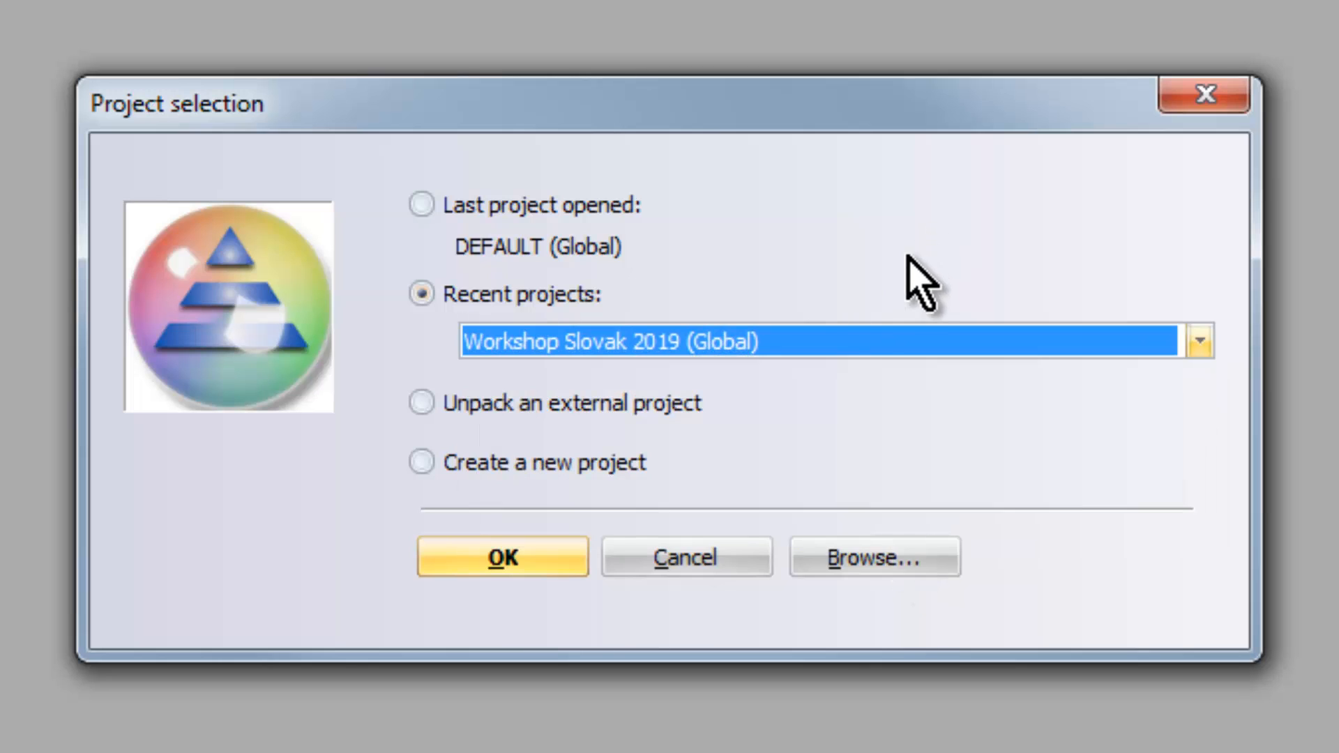
{"action": "left_click", "coordinate": [423, 400]}
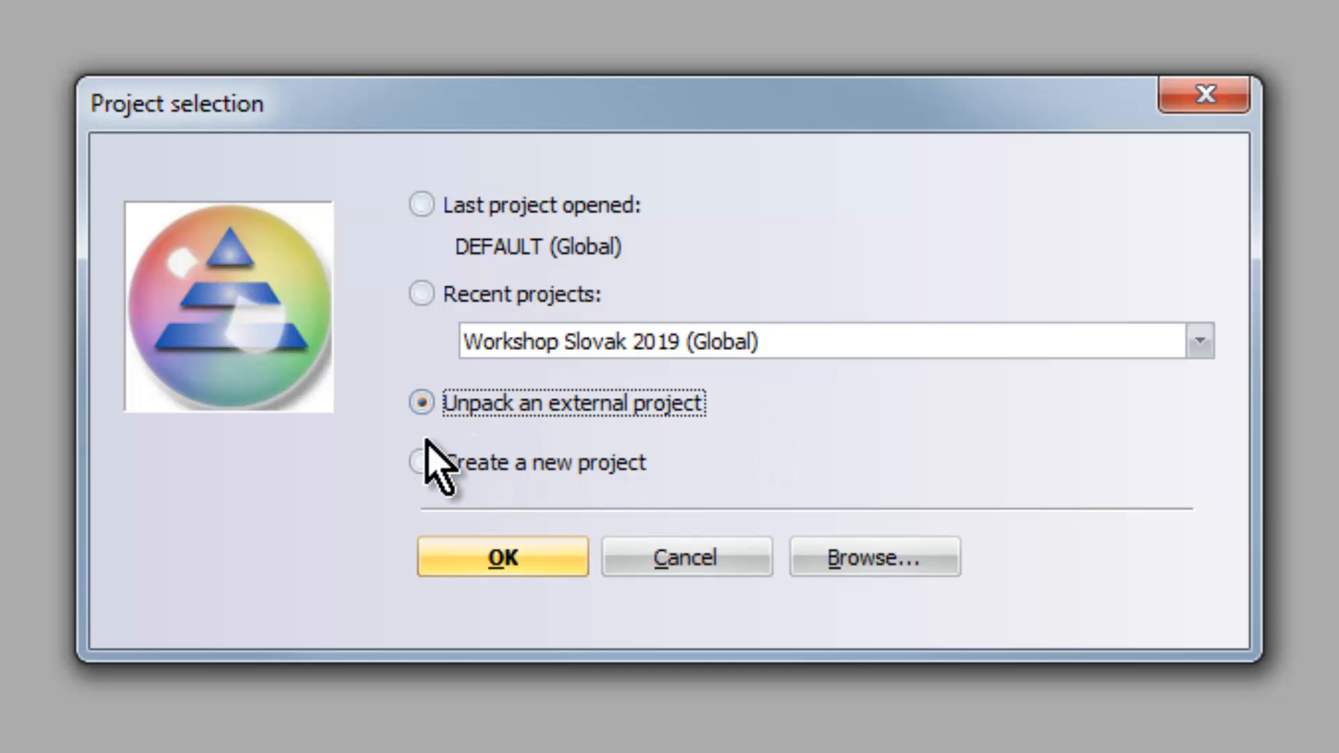
- Choose to create a new project in the project selection and move the creation wizard toward the middle
{"action": "left_click", "coordinate": [420, 463]}
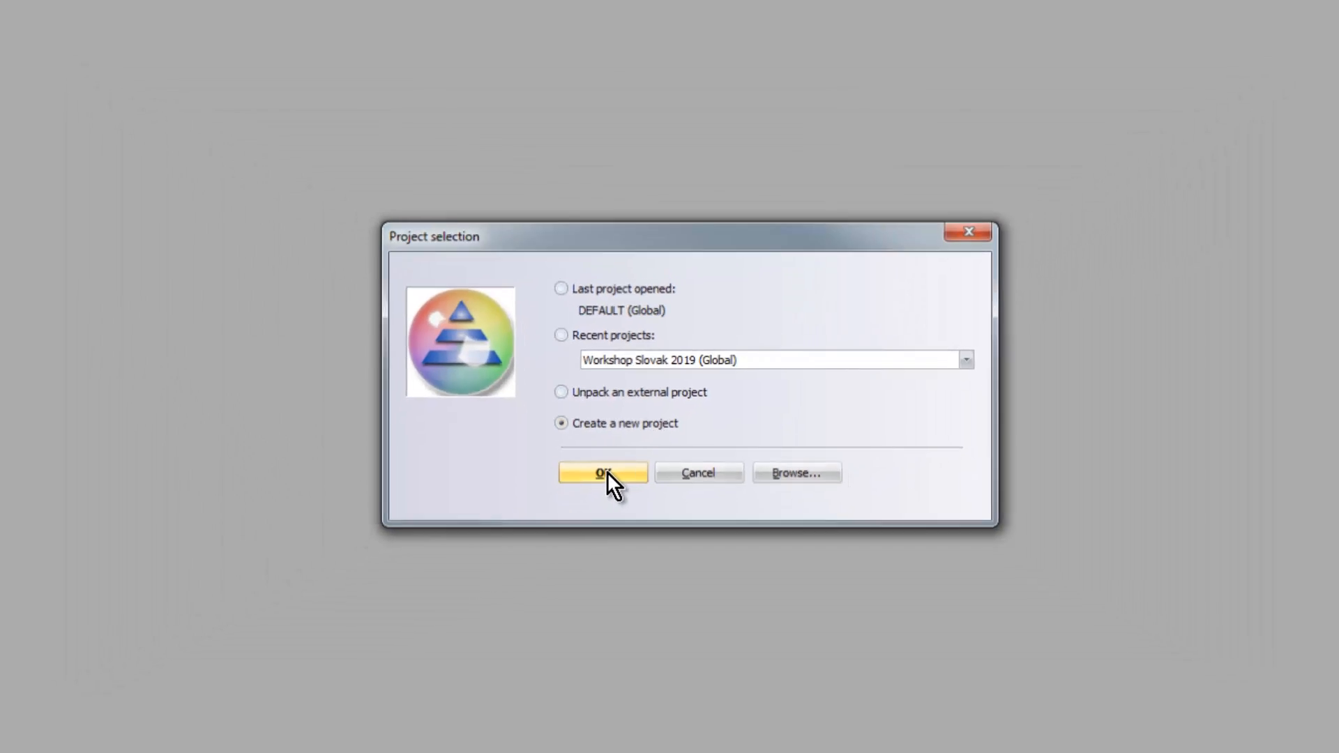
{"action": "left_click", "coordinate": [514, 562]}
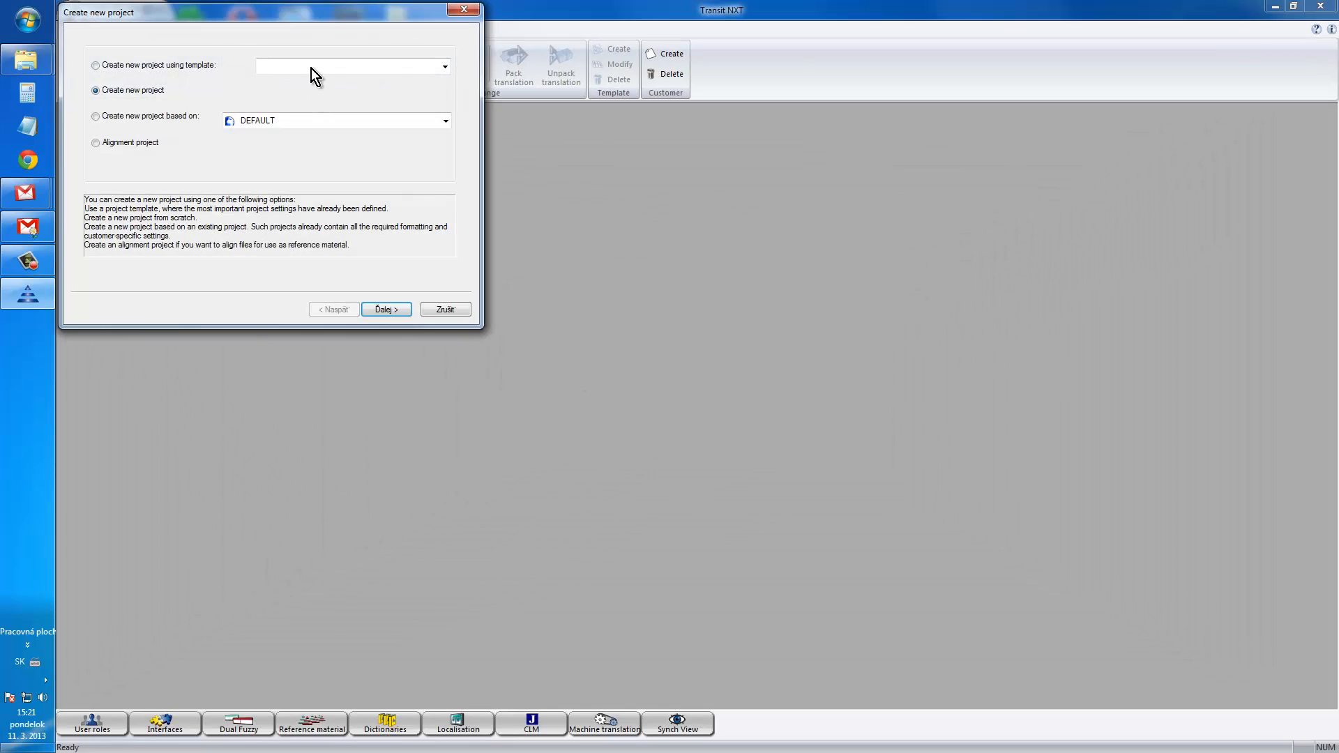
{"action": "left_click_drag", "start_coordinate": [277, 16], "coordinate": [669, 239]}
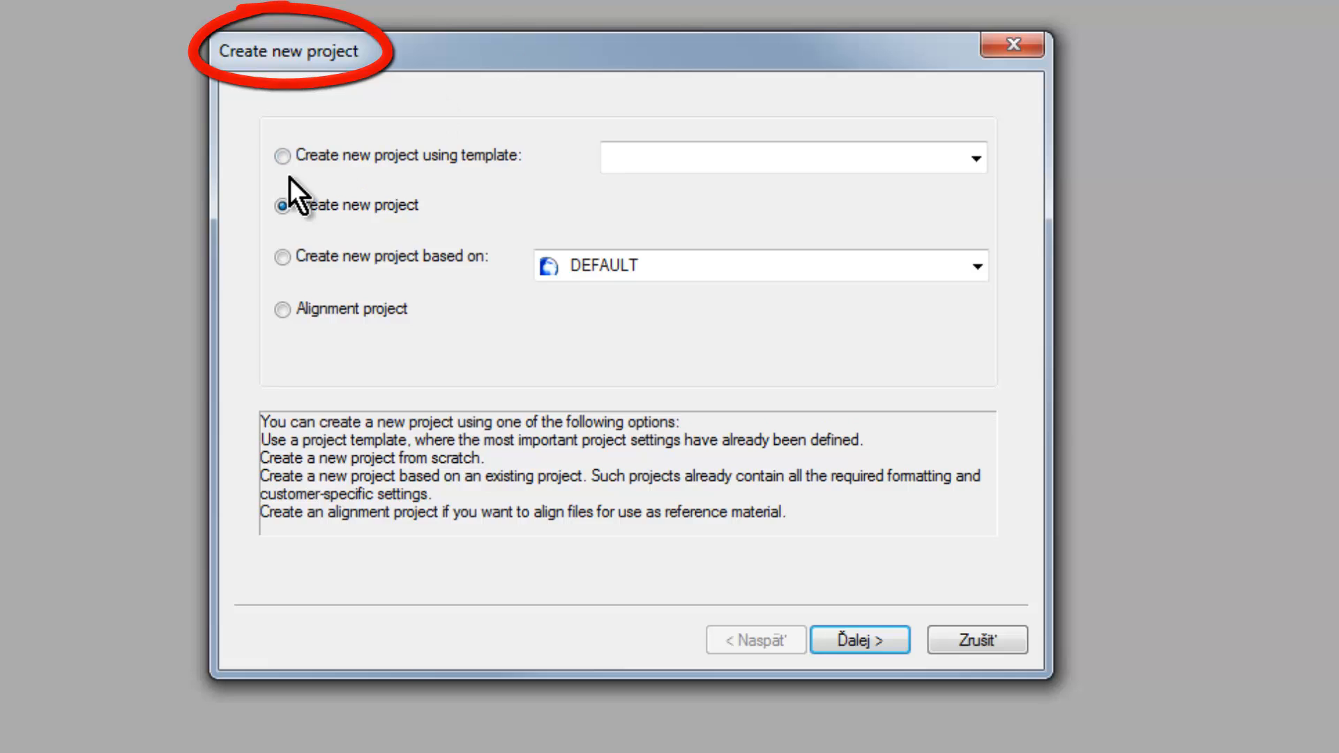
{"action": "left_click", "coordinate": [282, 156]}
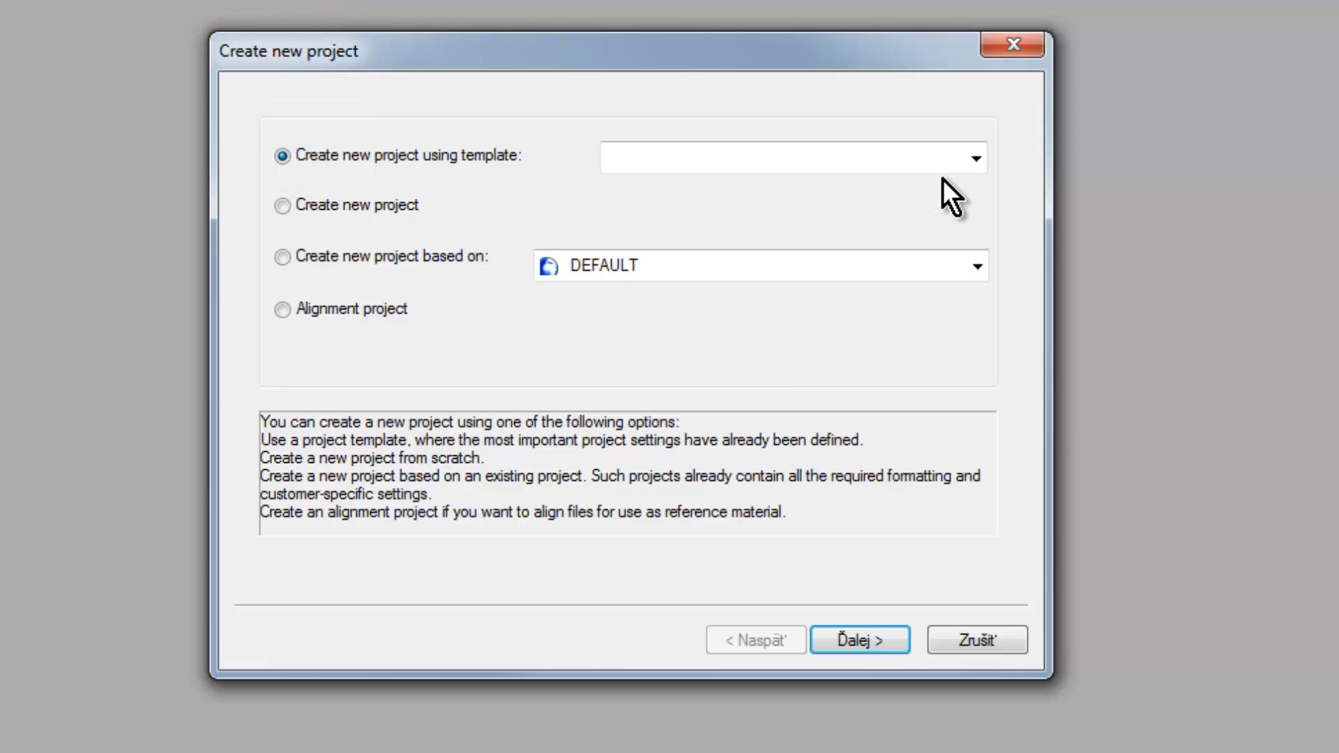
{"action": "left_click", "coordinate": [979, 157]}
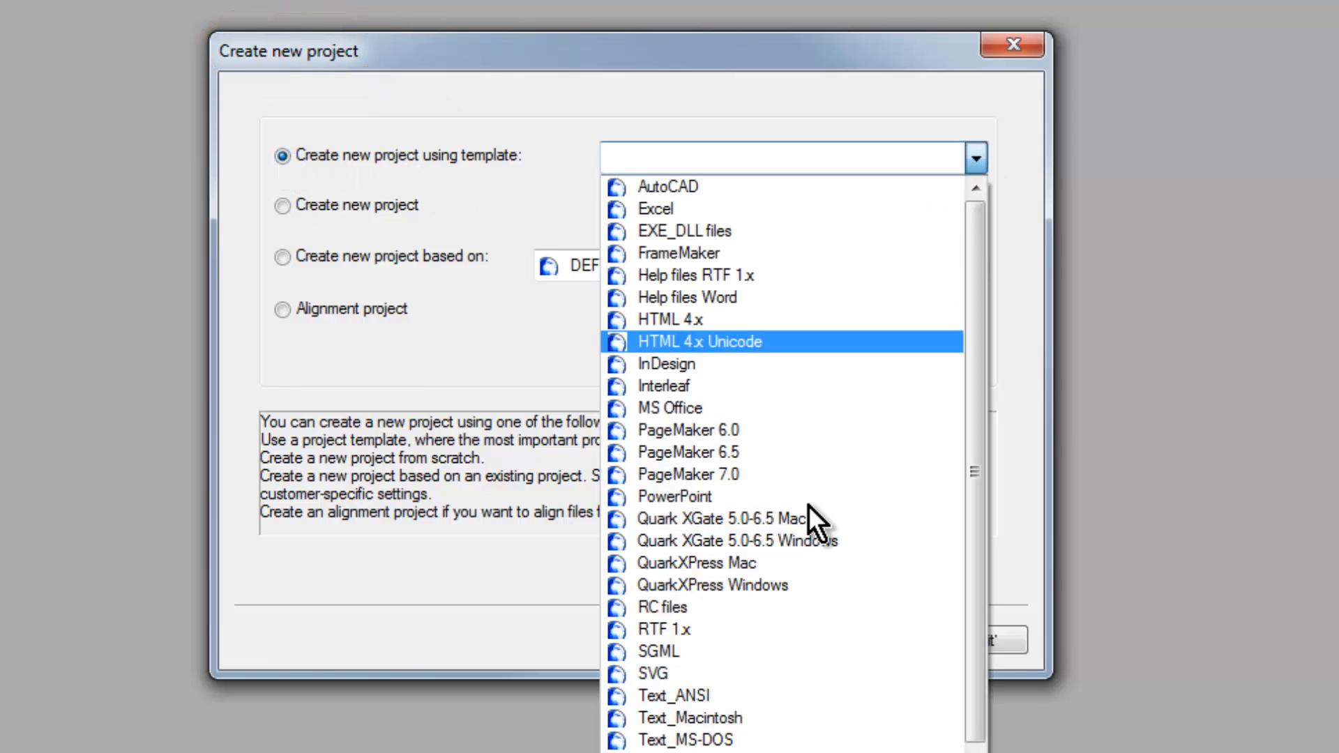
{"action": "left_click", "coordinate": [630, 103]}
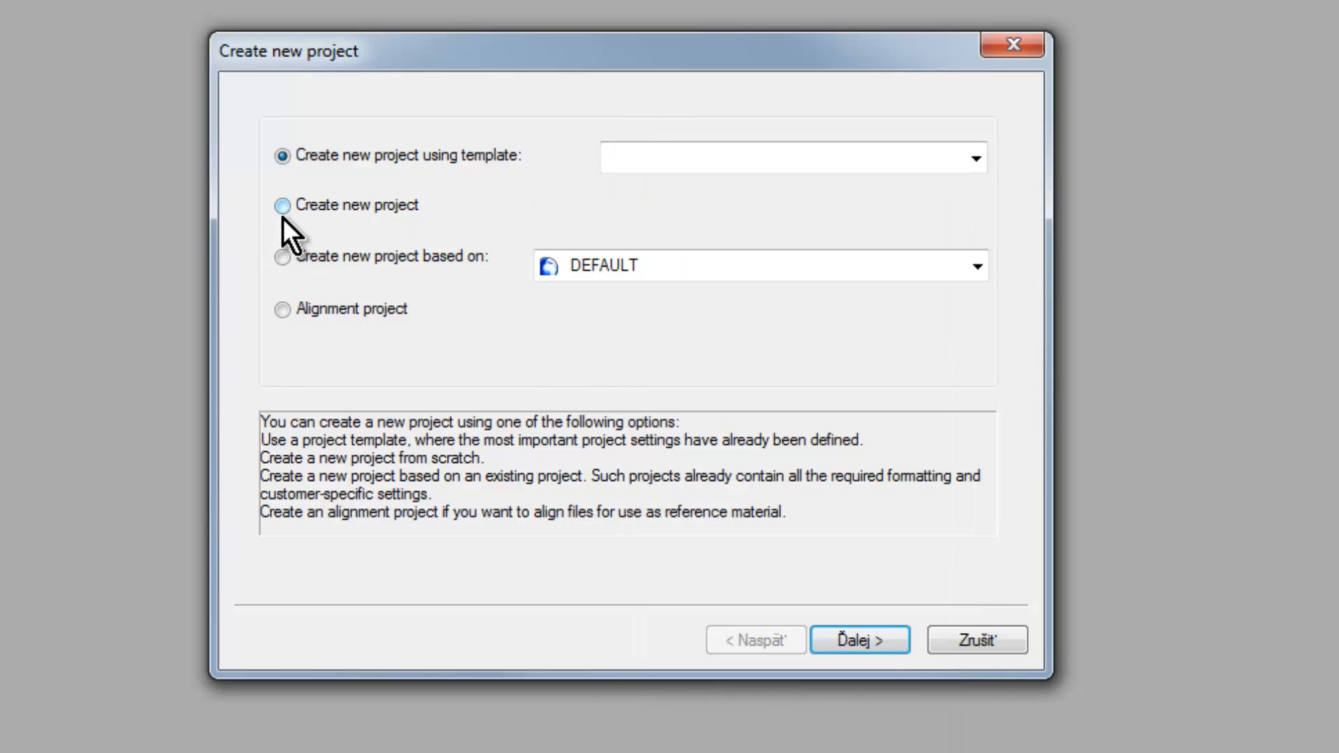
{"action": "left_click", "coordinate": [281, 256]}
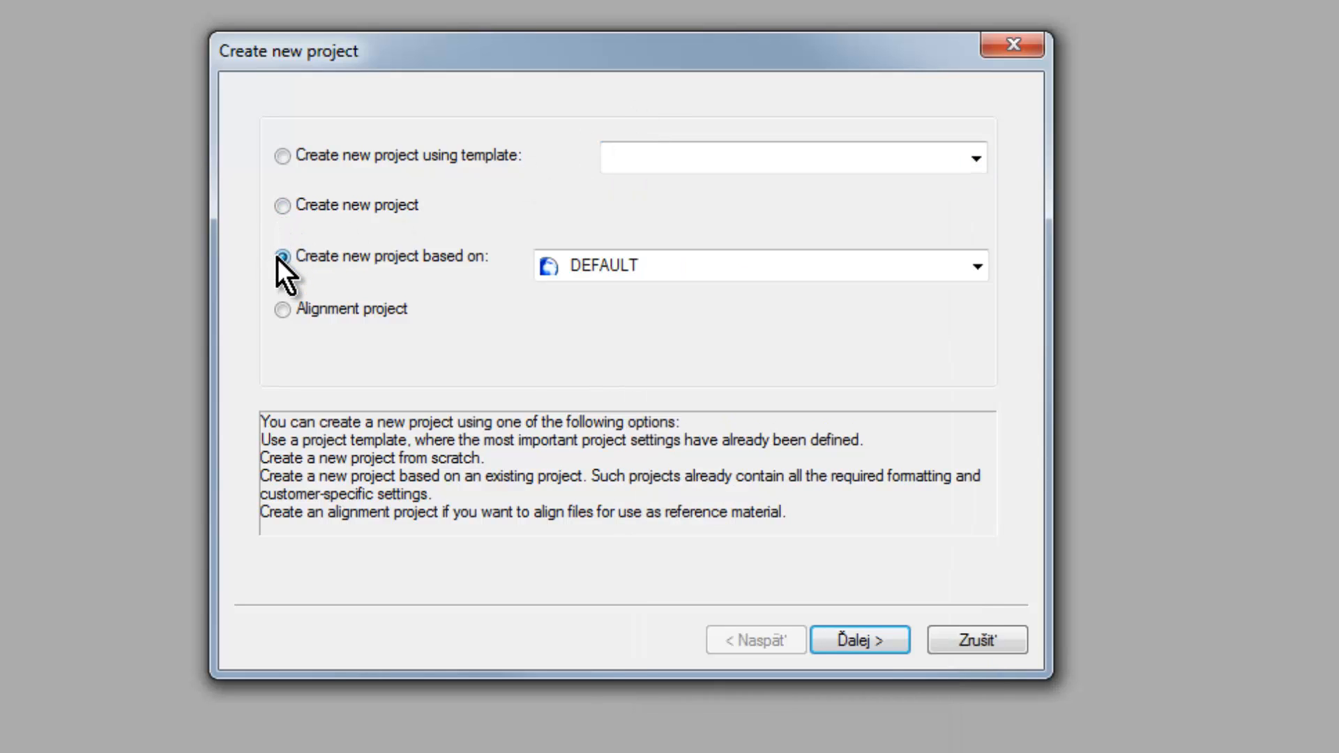
{"action": "left_click", "coordinate": [978, 267]}
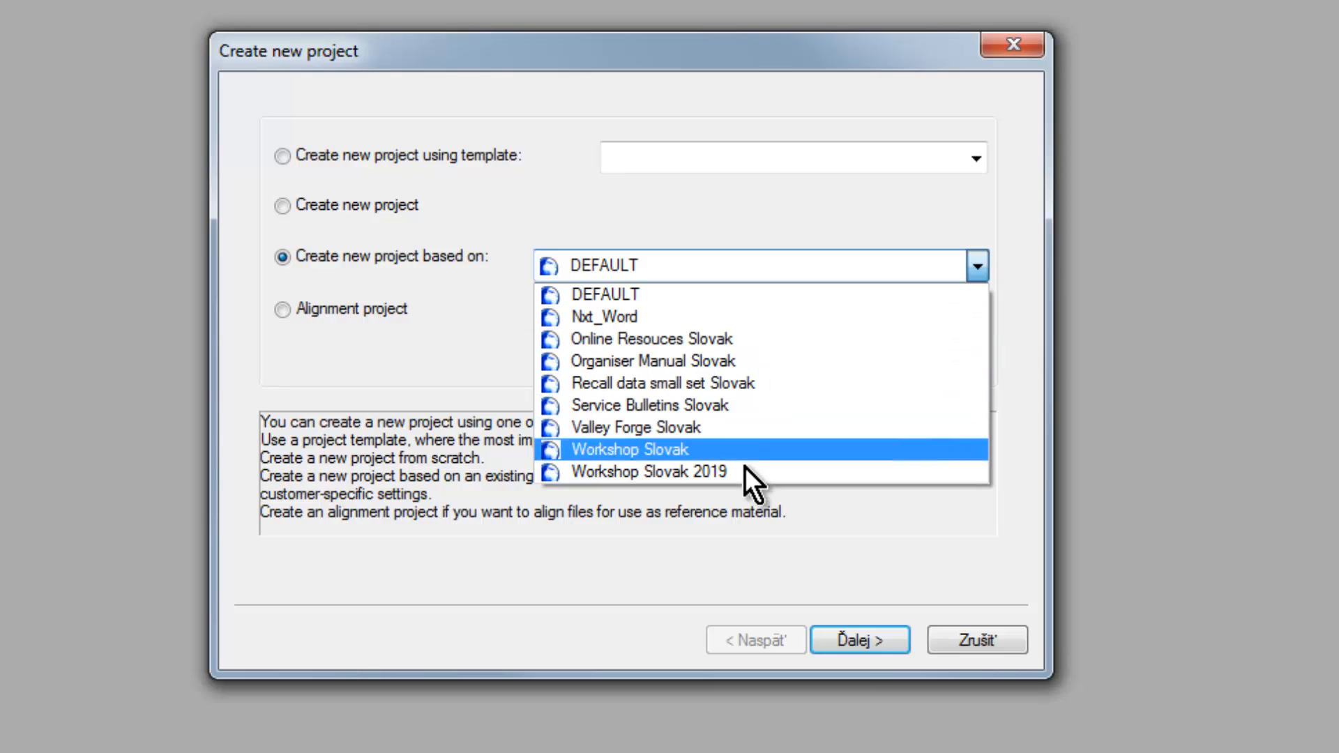
{"action": "left_click", "coordinate": [333, 358]}
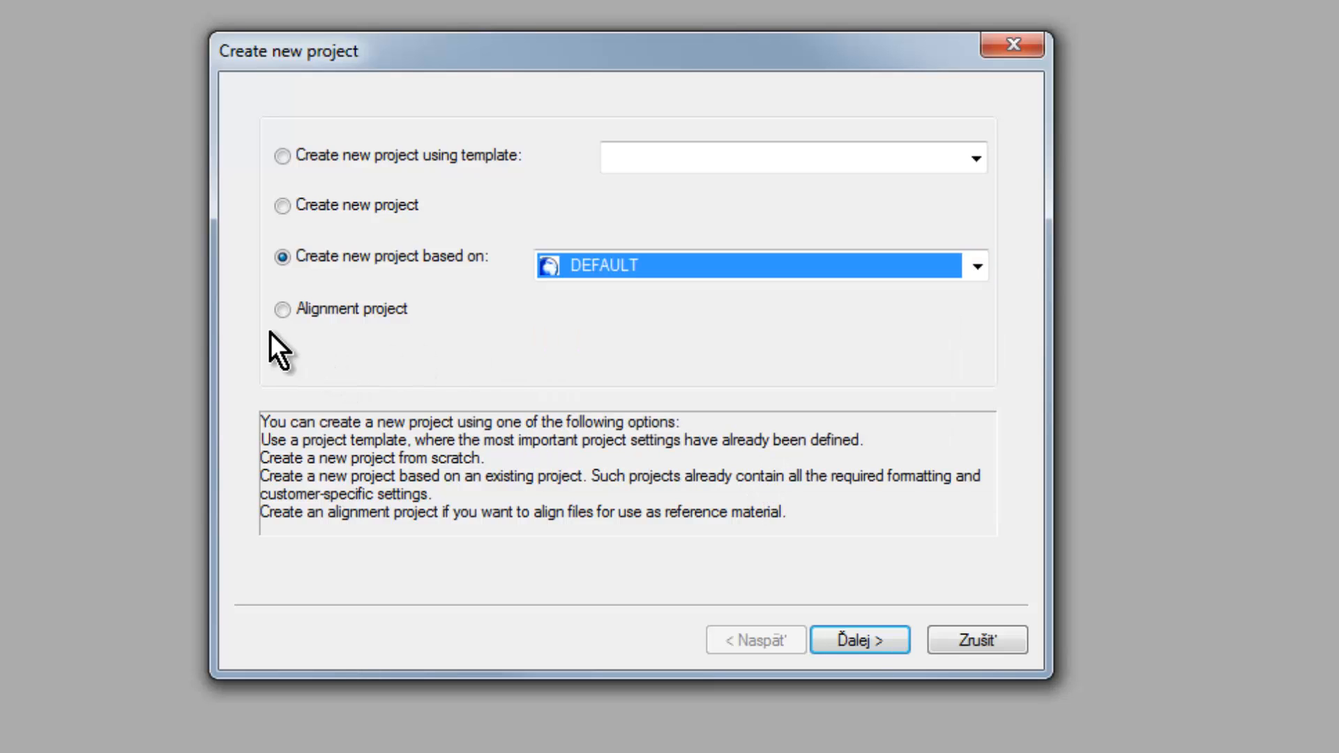
{"action": "left_click", "coordinate": [281, 309]}
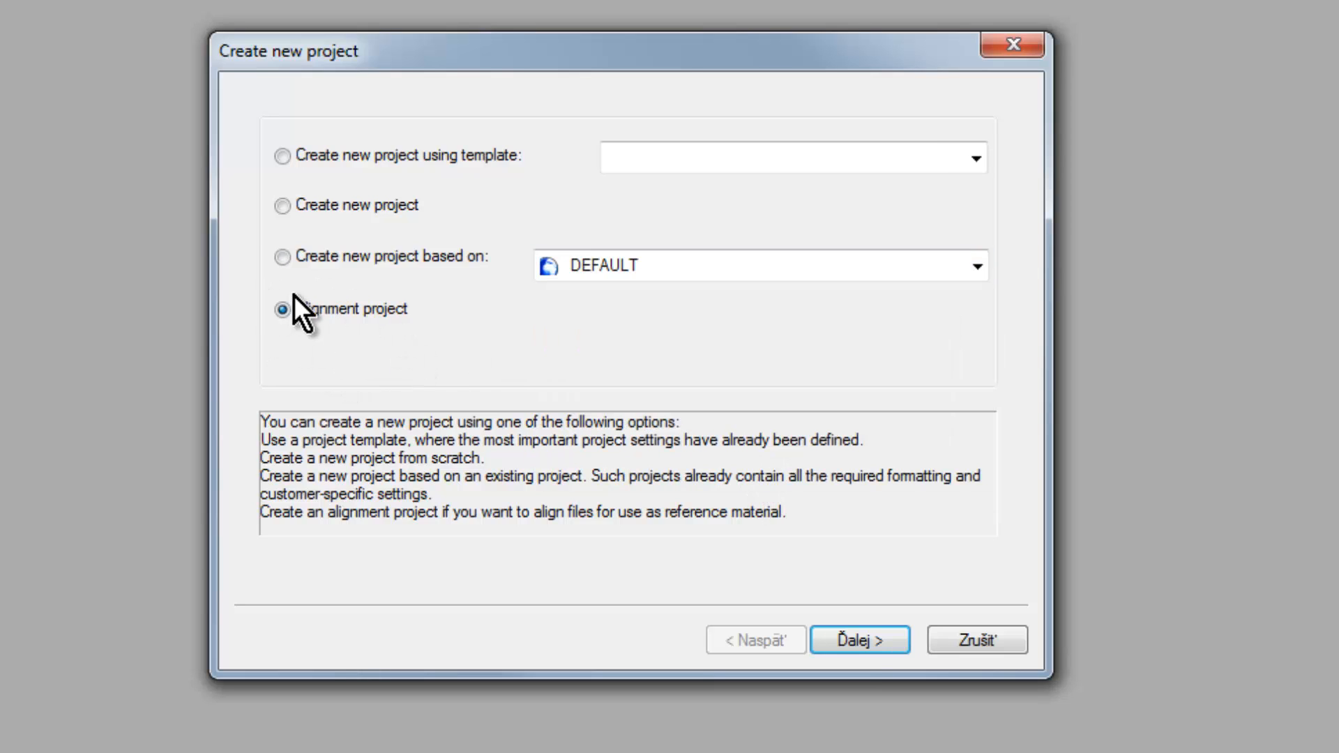
- Start a project from scratch named Skúšobný Projekt with Global scope and continue to the language settings
{"action": "left_click", "coordinate": [282, 206]}
{"action": "left_click", "coordinate": [867, 642]}
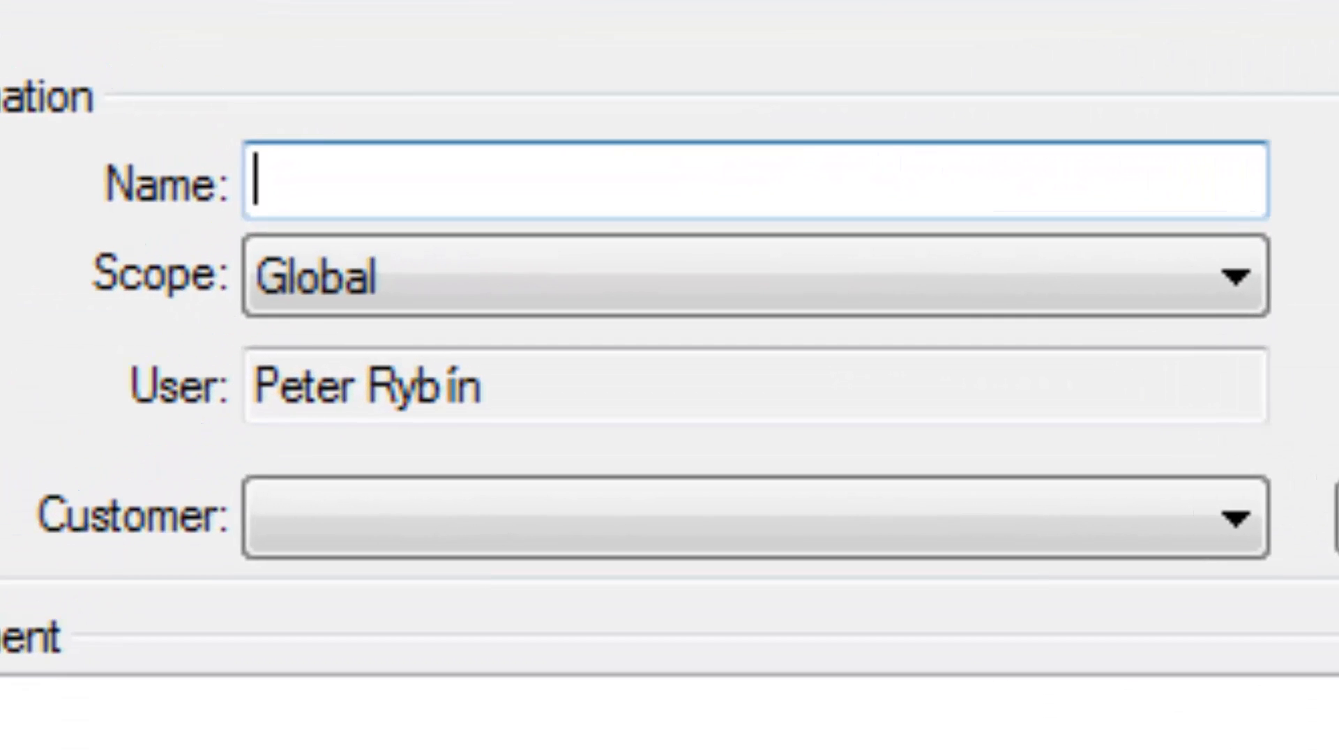
{"action": "type", "text": "Skúš"}
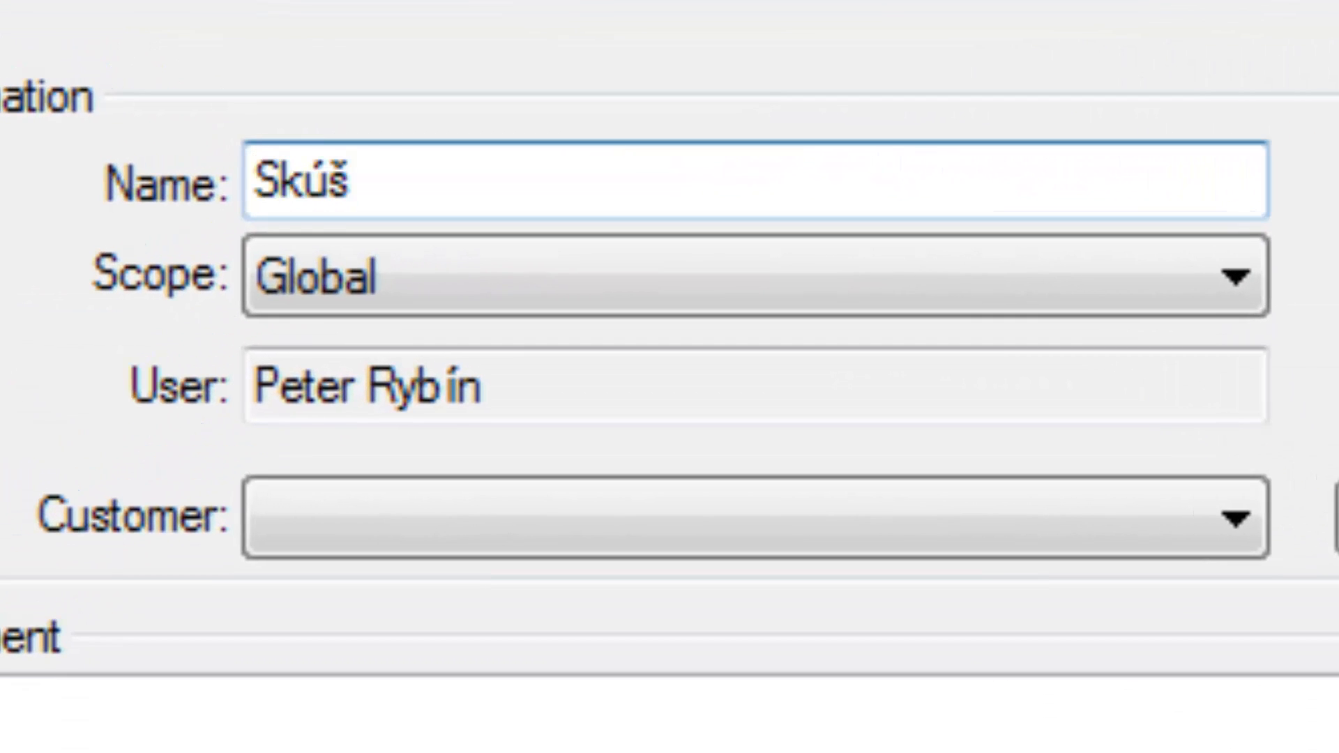
{"action": "type", "text": "obný"}
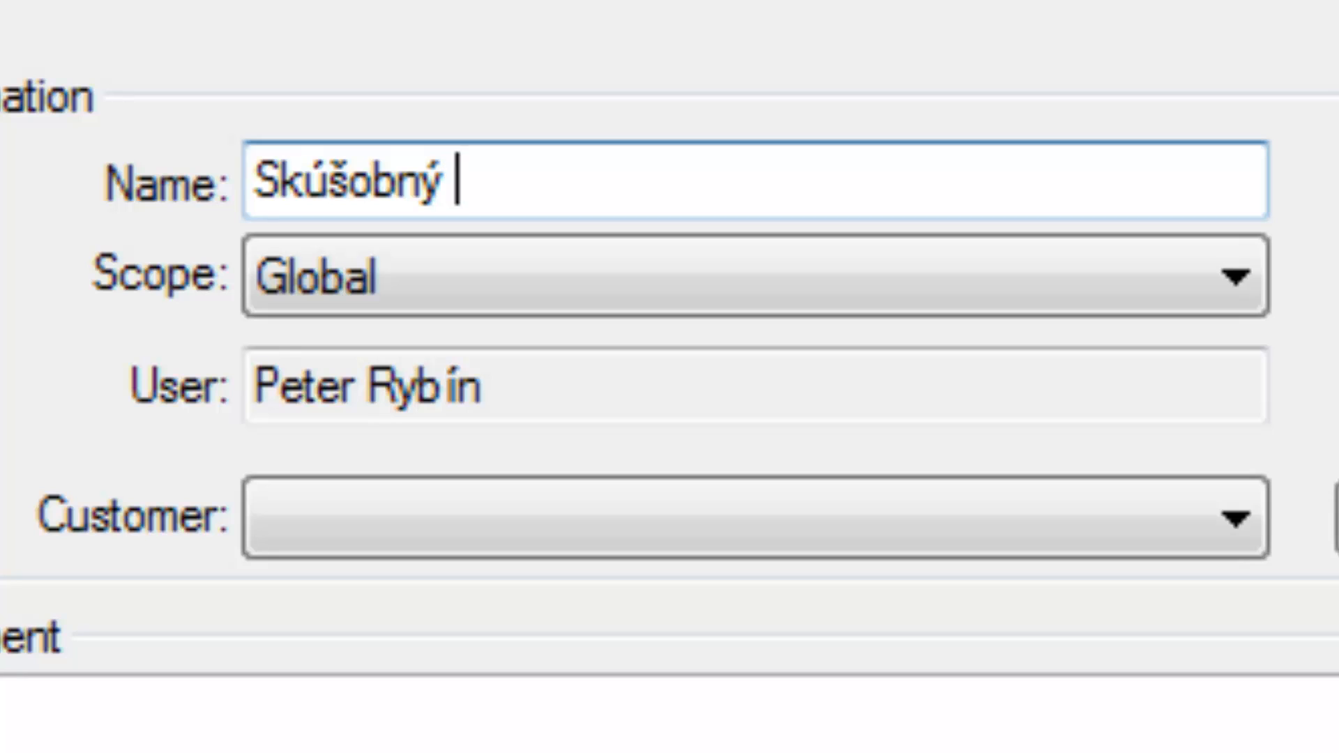
{"action": "type", "text": " P"}
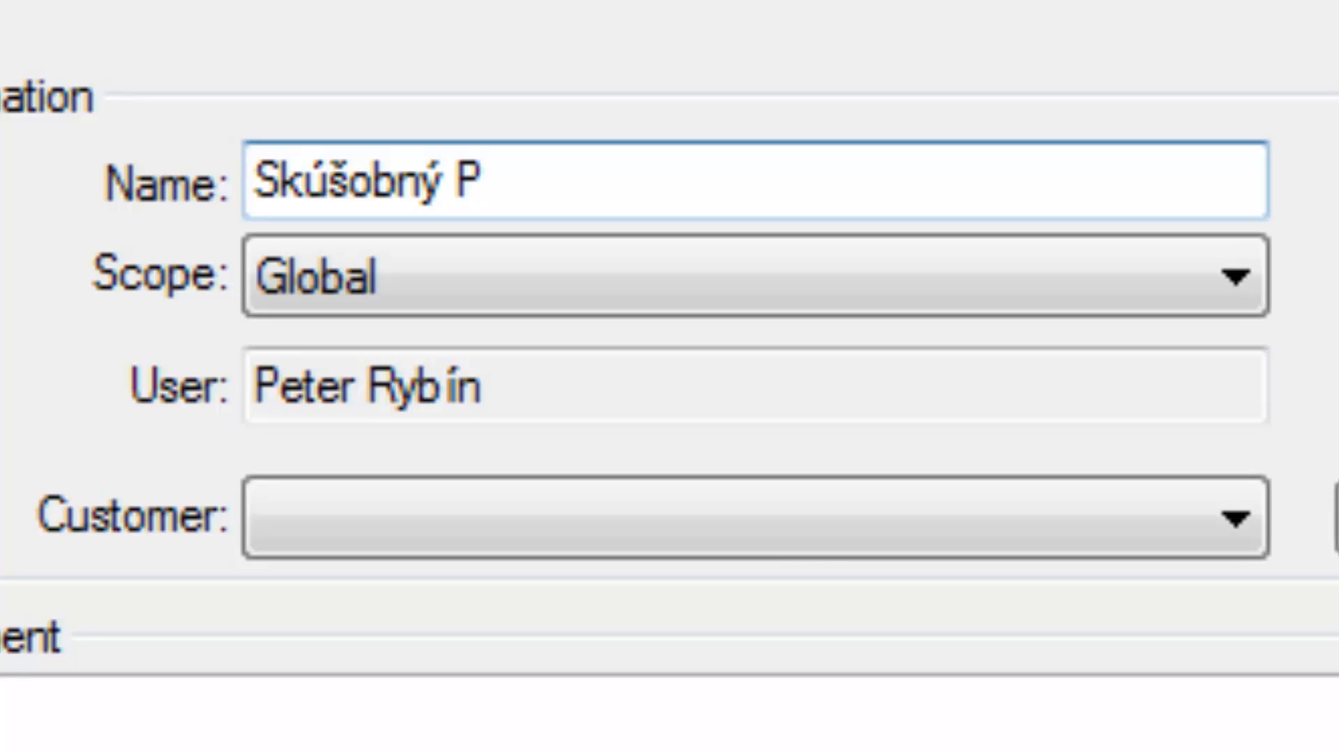
{"action": "type", "text": "rojekt"}
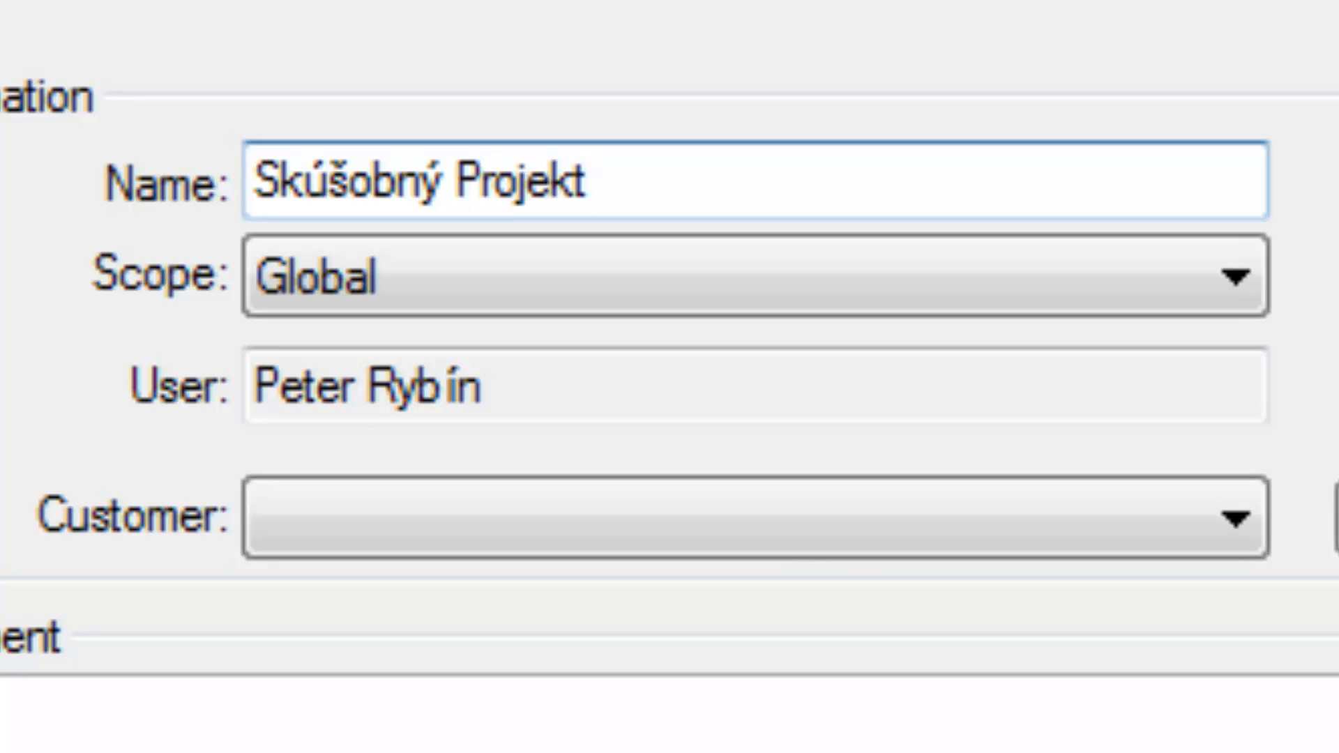
{"action": "left_click", "coordinate": [1174, 296]}
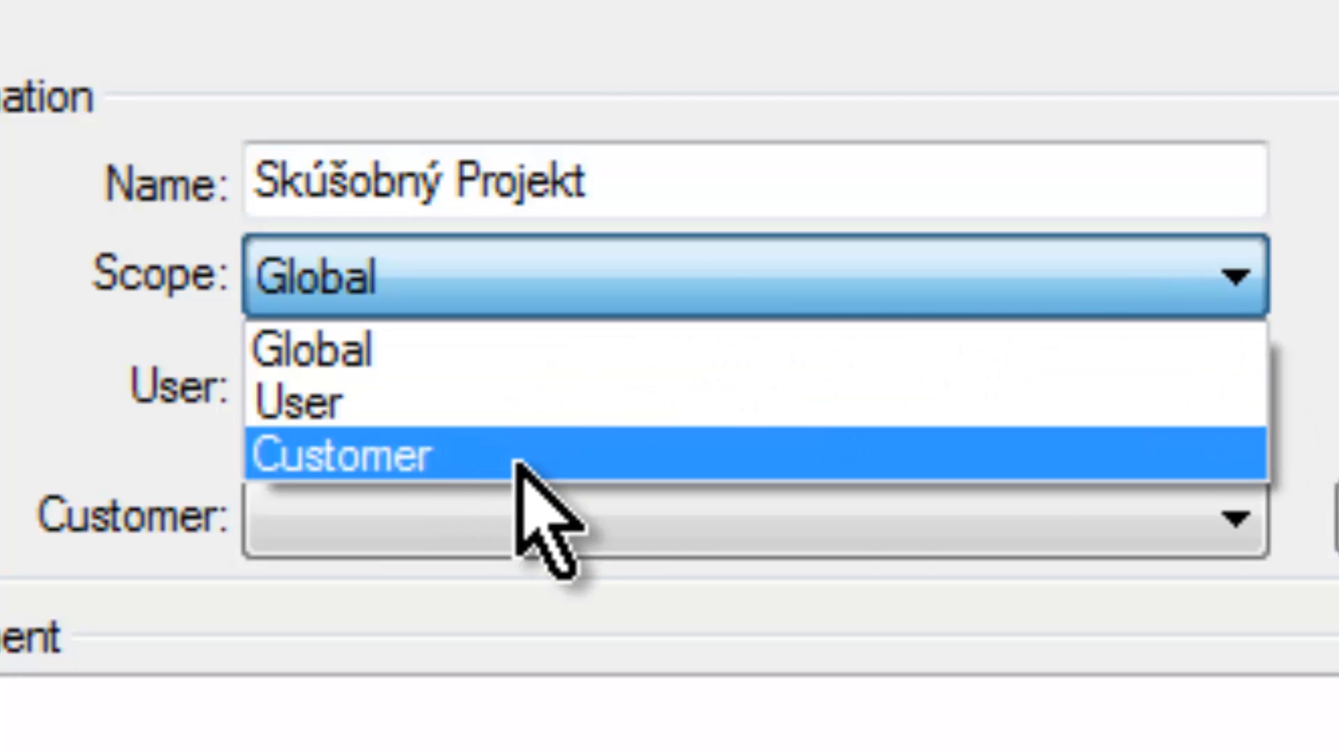
{"action": "left_click", "coordinate": [620, 290]}
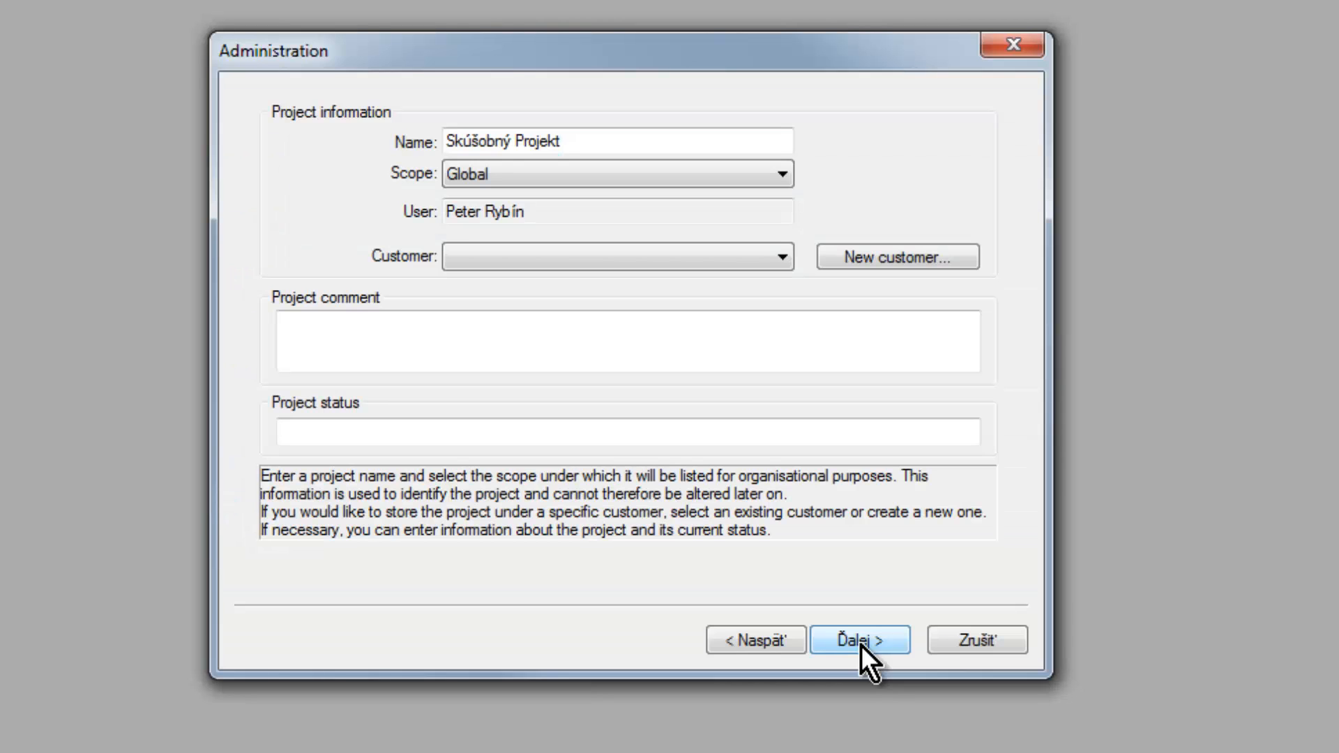
{"action": "left_click", "coordinate": [860, 641]}
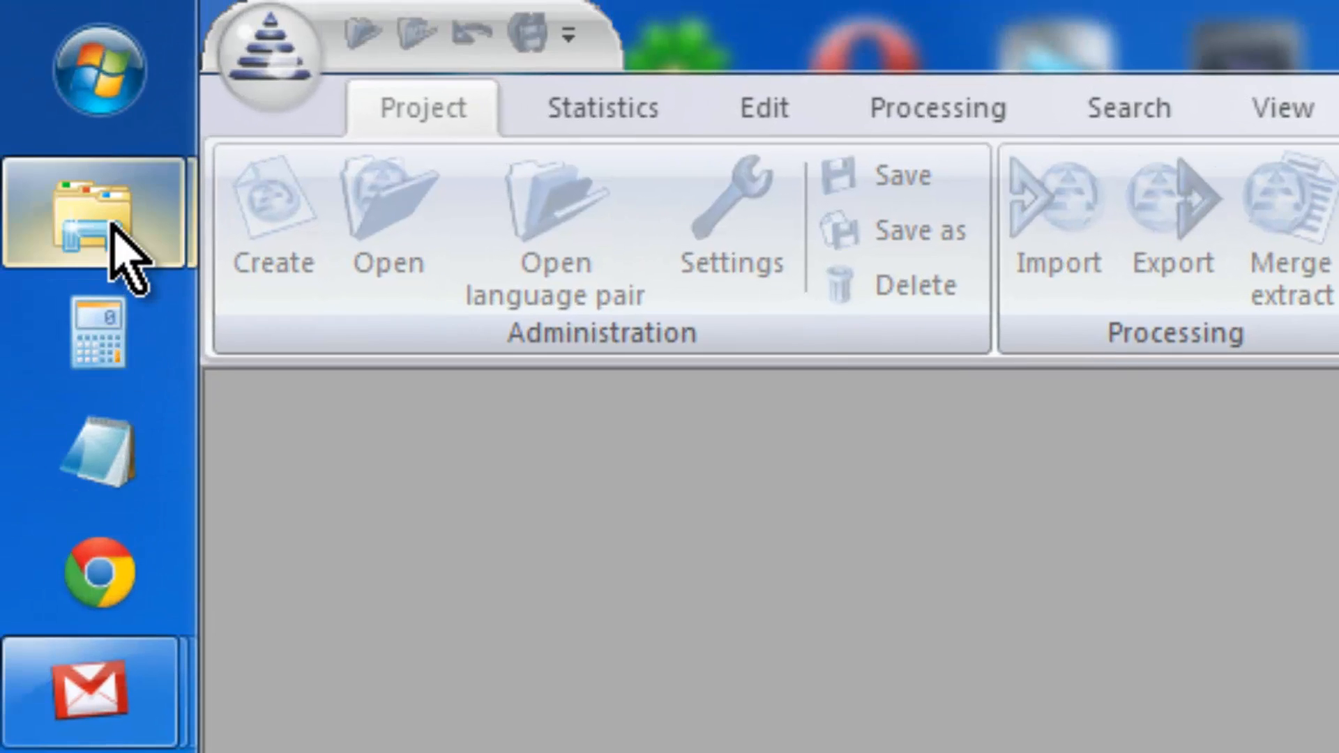
- Switch to Windows Explorer, open Názov_Word.docx from the Vlastný Projekt folder to check its text language, then close it and return to Transit NXT
{"action": "mouse_move", "coordinate": [110, 216]}
{"action": "left_click", "coordinate": [479, 314]}
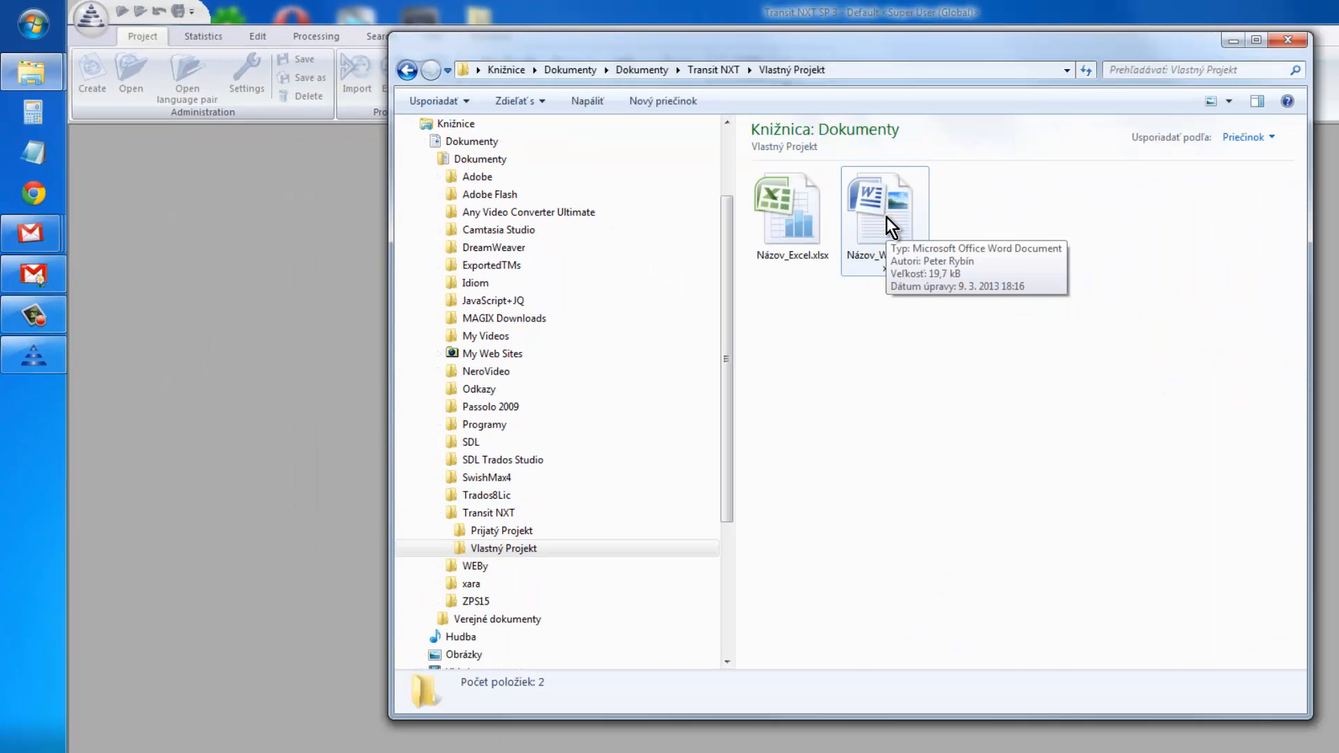
{"action": "double_click", "coordinate": [887, 218]}
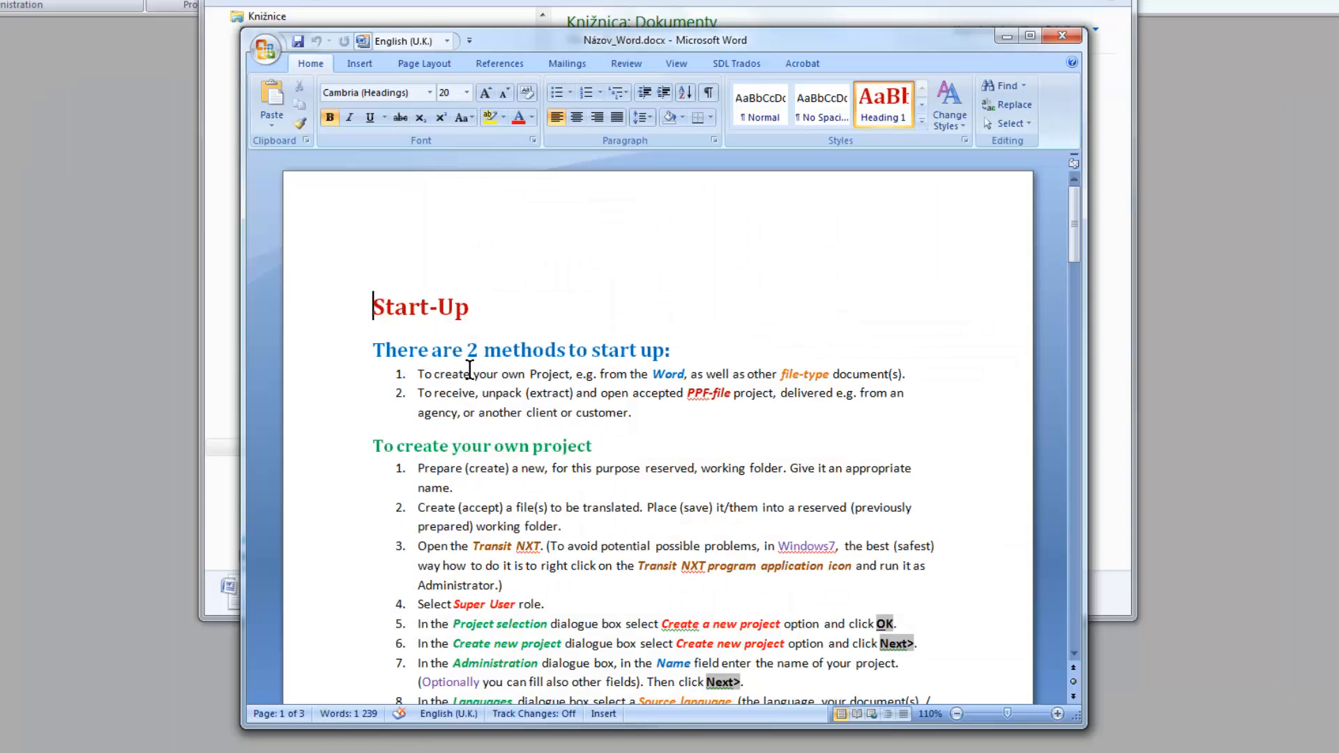
{"action": "left_click", "coordinate": [469, 370]}
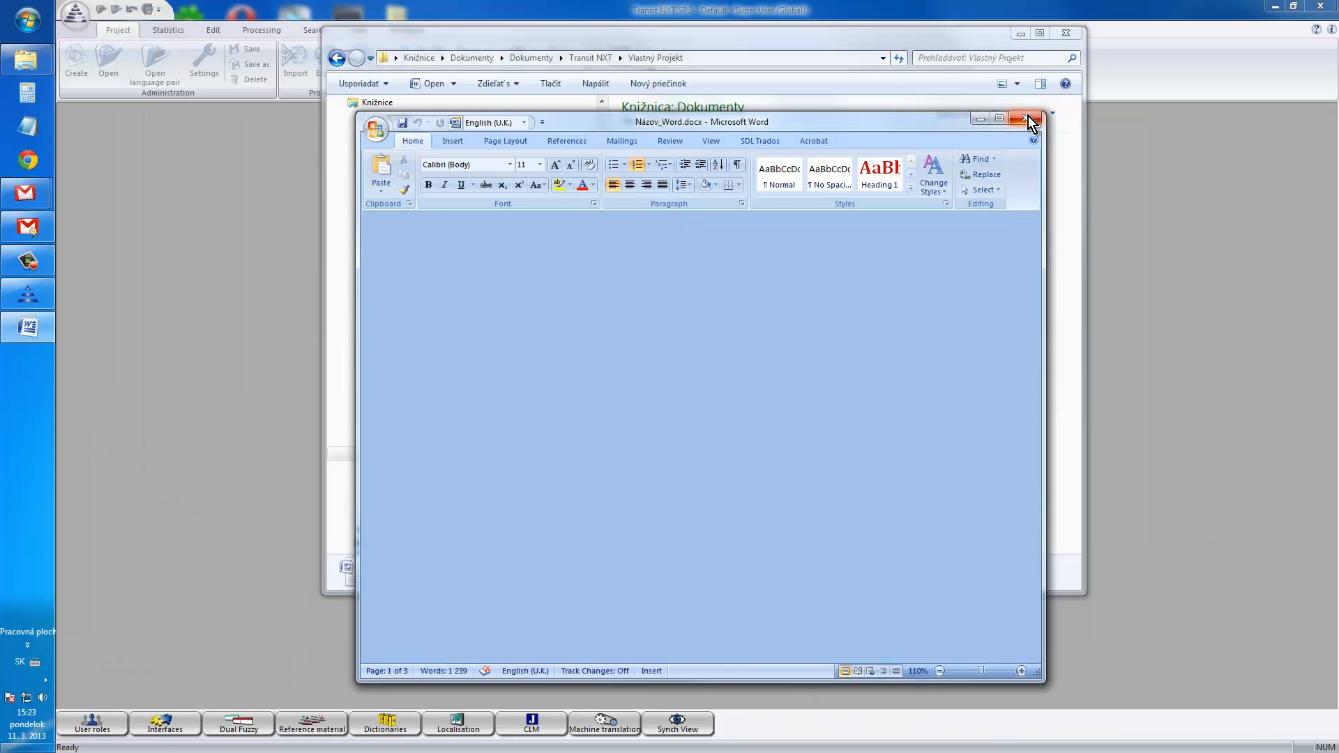
{"action": "left_click", "coordinate": [1028, 116]}
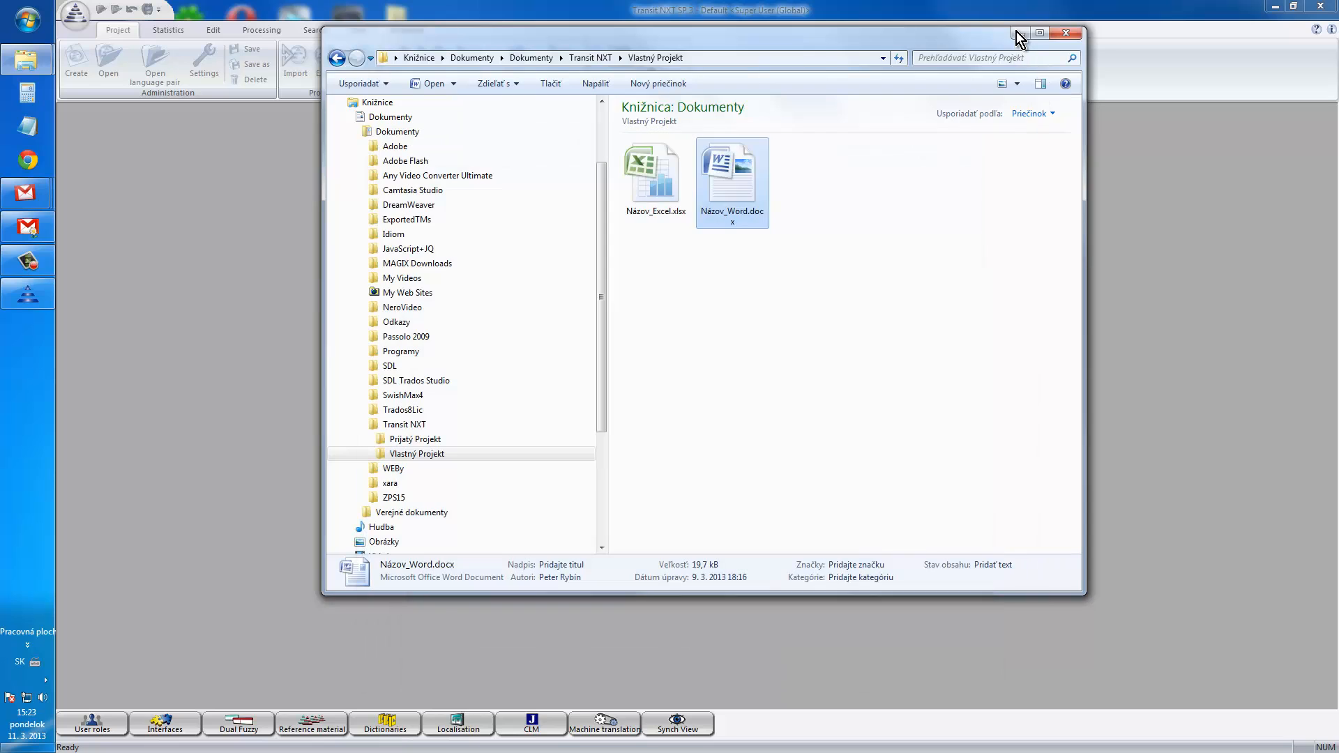
{"action": "left_click", "coordinate": [1018, 33]}
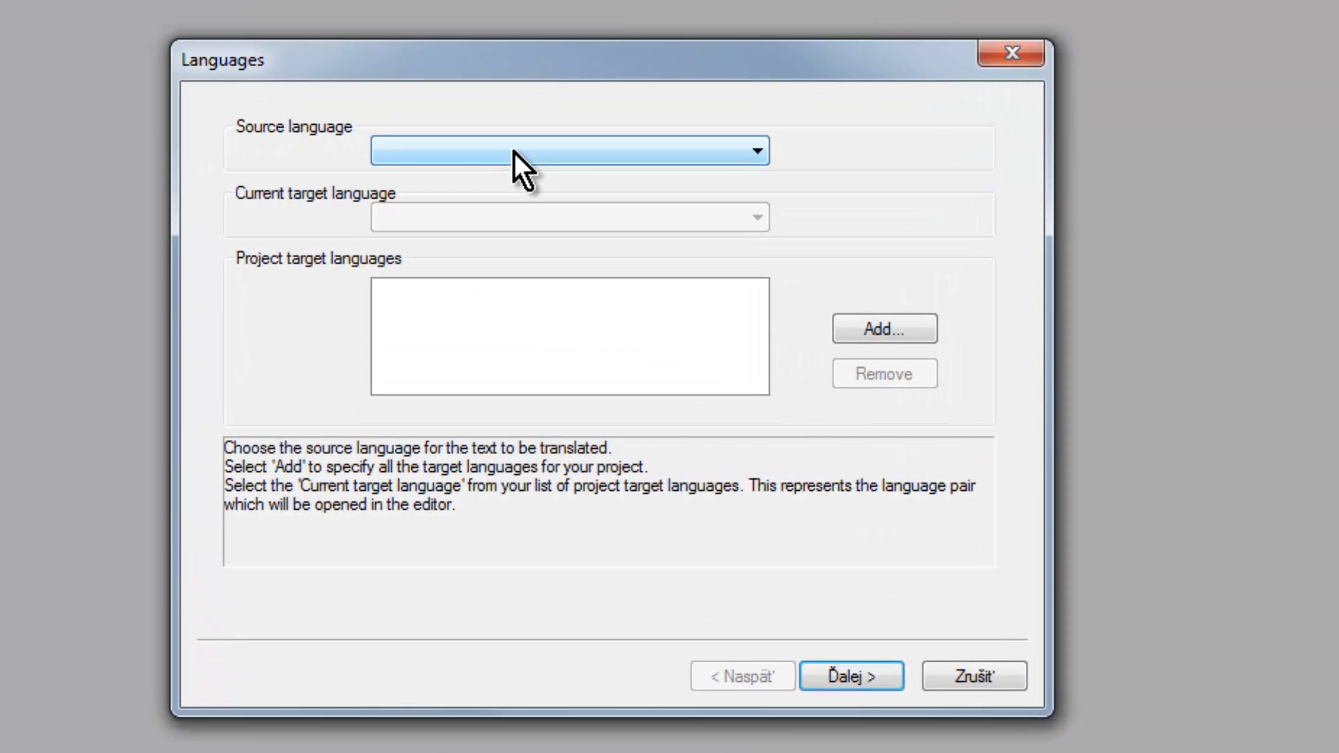
- Set the source language to English (UK) and add Slovak as the project's target language
{"action": "left_click", "coordinate": [513, 152]}
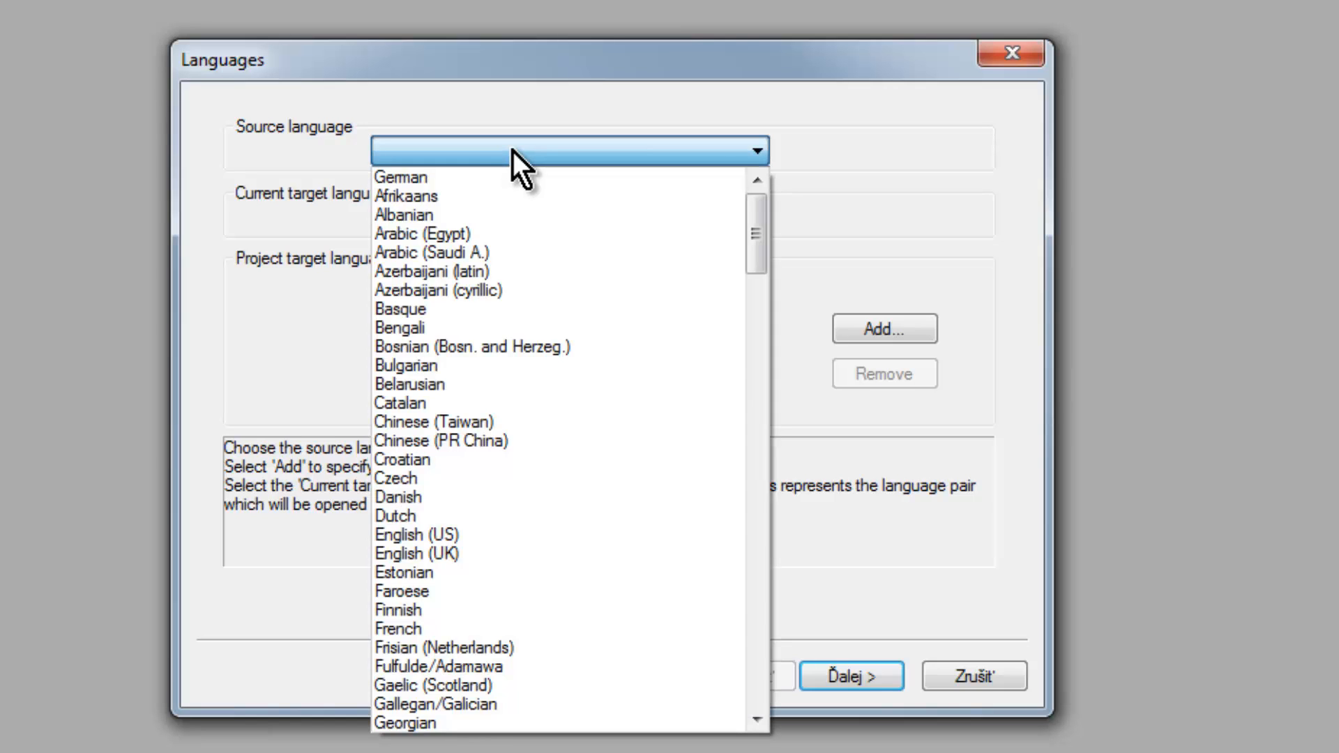
{"action": "left_click", "coordinate": [479, 555]}
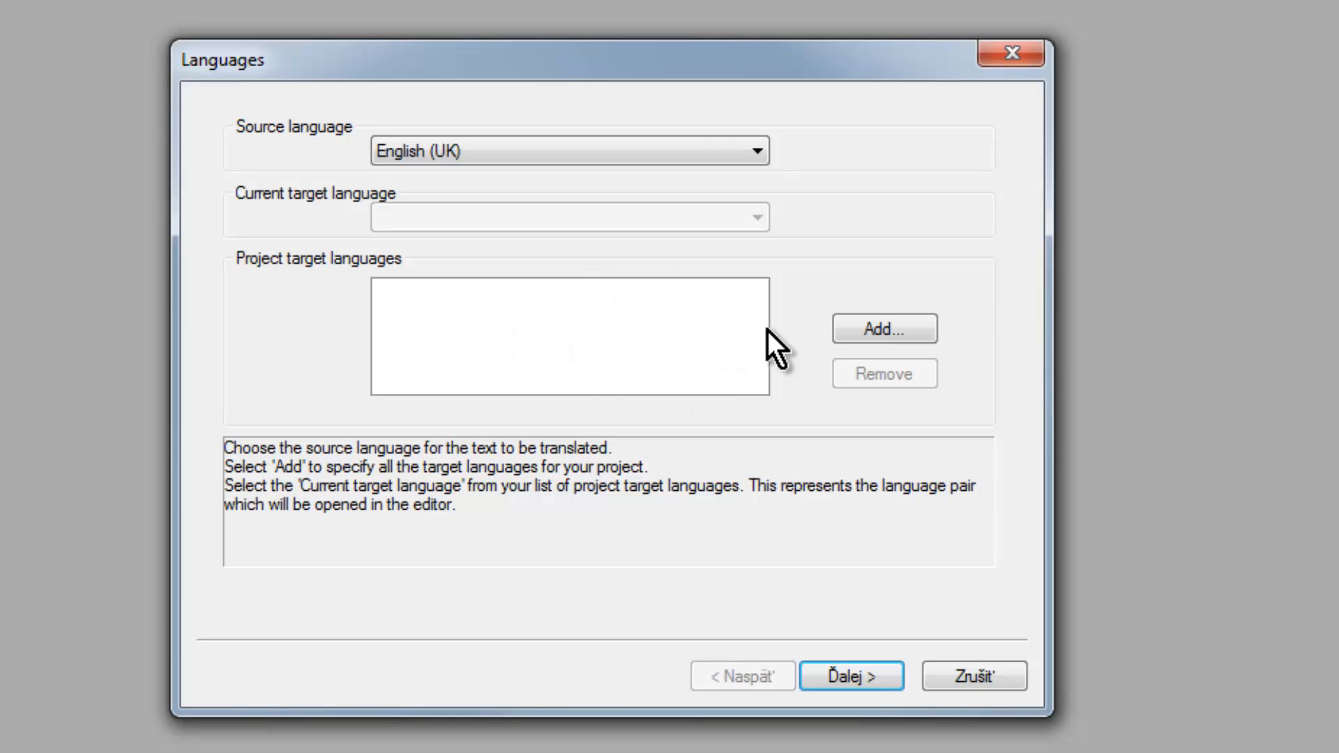
{"action": "left_click", "coordinate": [876, 328]}
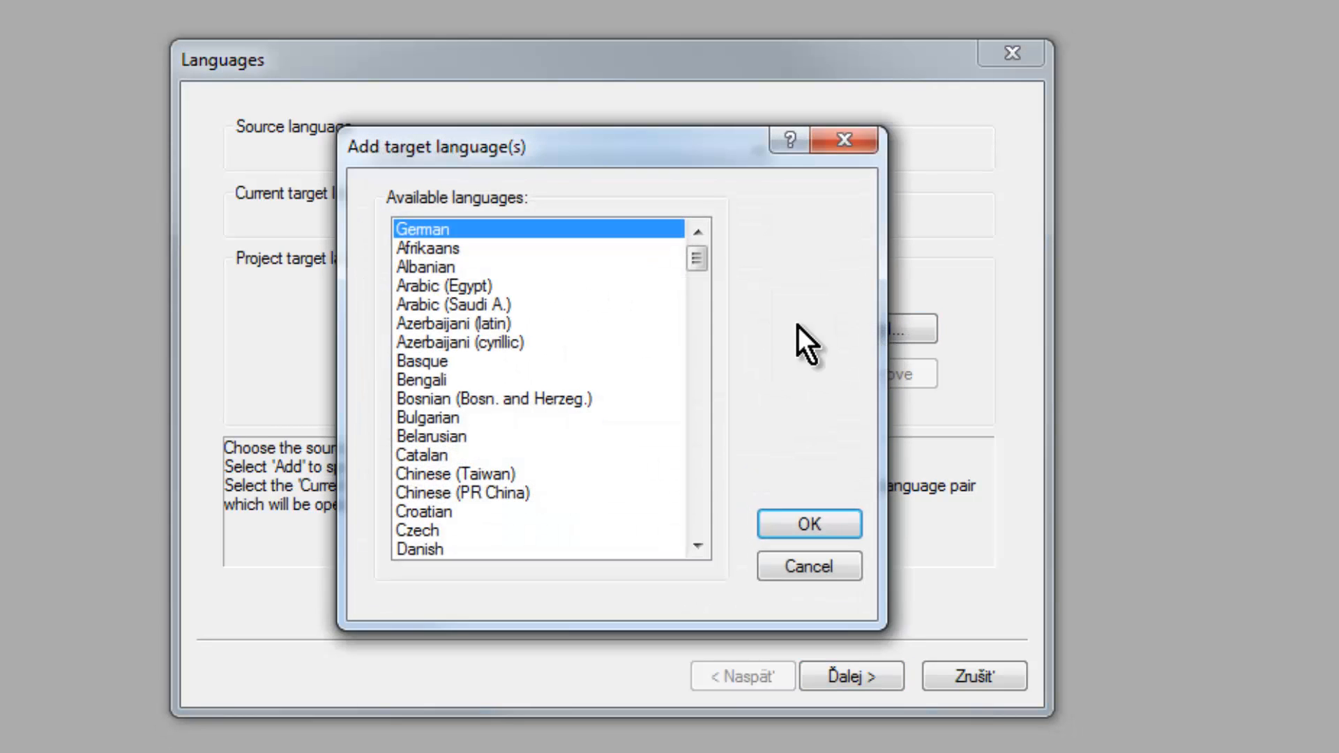
{"action": "scroll", "coordinate": [600, 370], "scroll_direction": "down", "scroll_amount": 2}
{"action": "scroll", "coordinate": [600, 369], "scroll_direction": "down", "scroll_amount": 5}
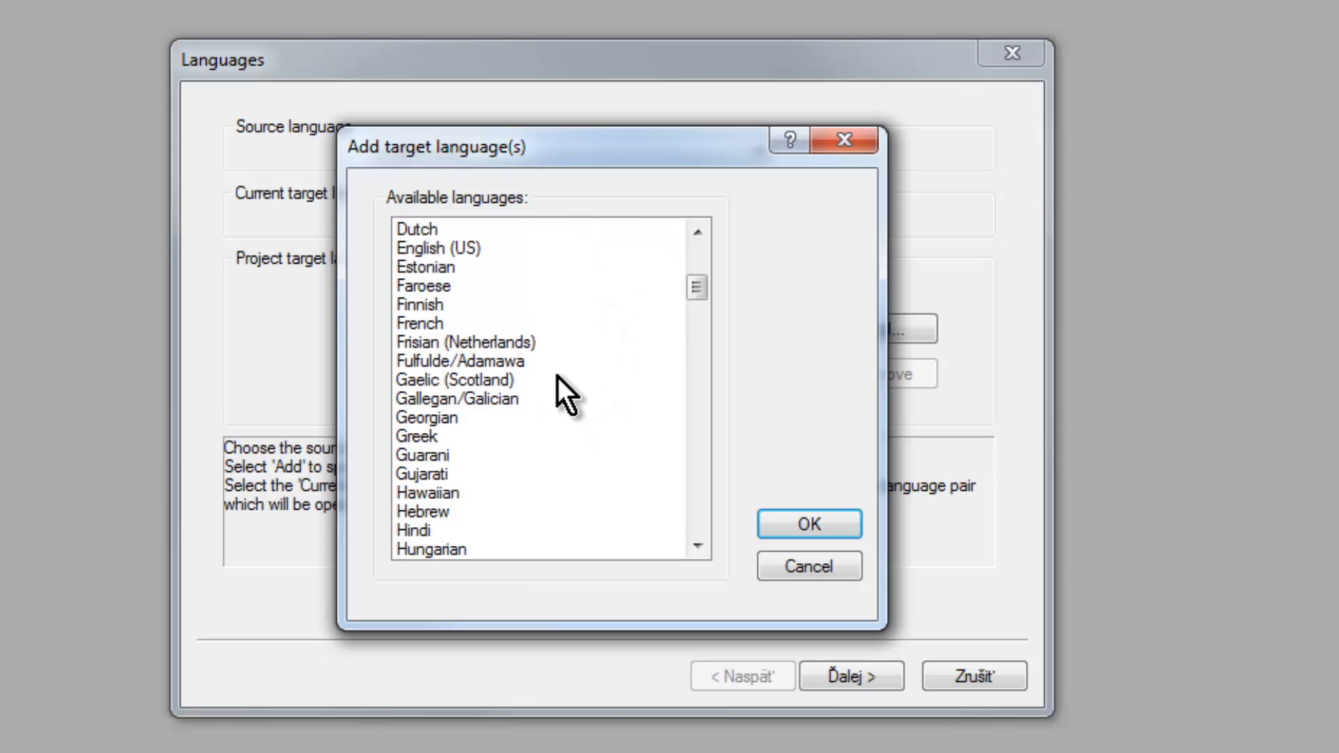
{"action": "scroll", "coordinate": [547, 380], "scroll_direction": "down", "scroll_amount": 2}
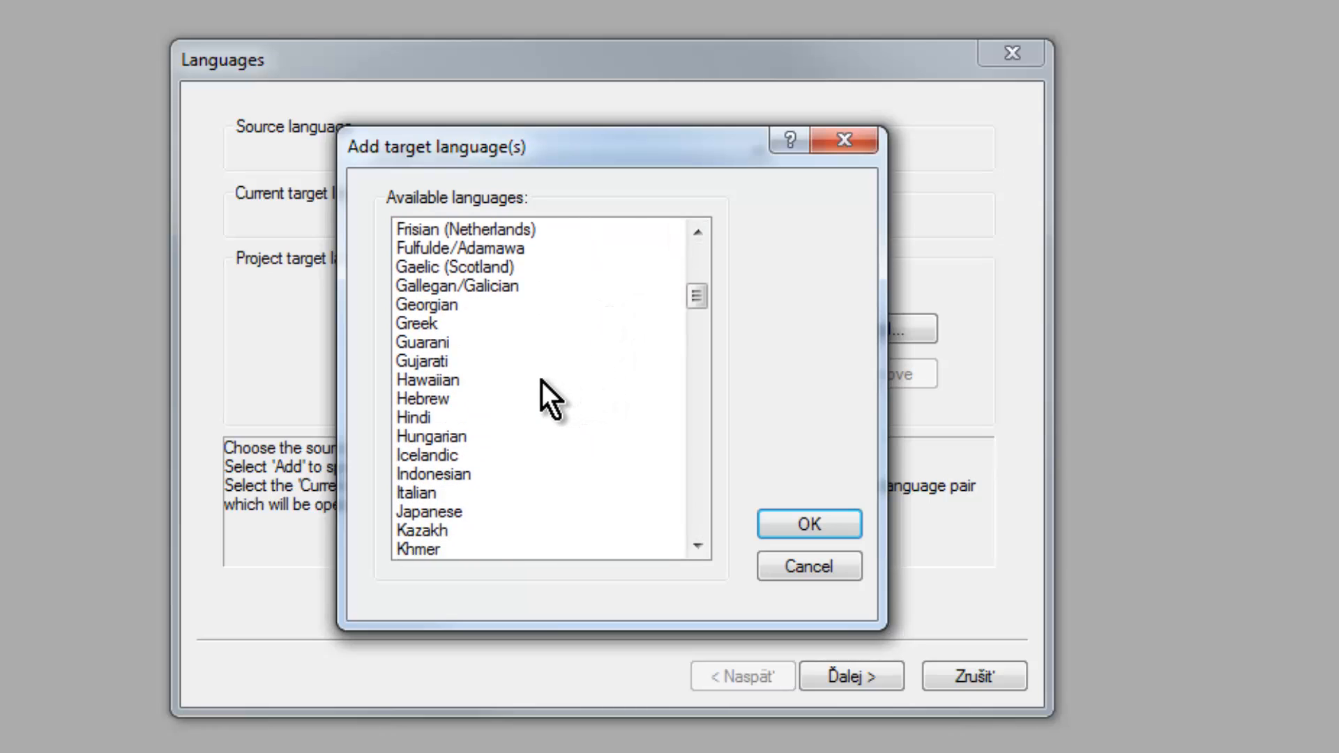
{"action": "scroll", "coordinate": [541, 380], "scroll_direction": "down", "scroll_amount": 4}
{"action": "scroll", "coordinate": [536, 379], "scroll_direction": "down", "scroll_amount": 5}
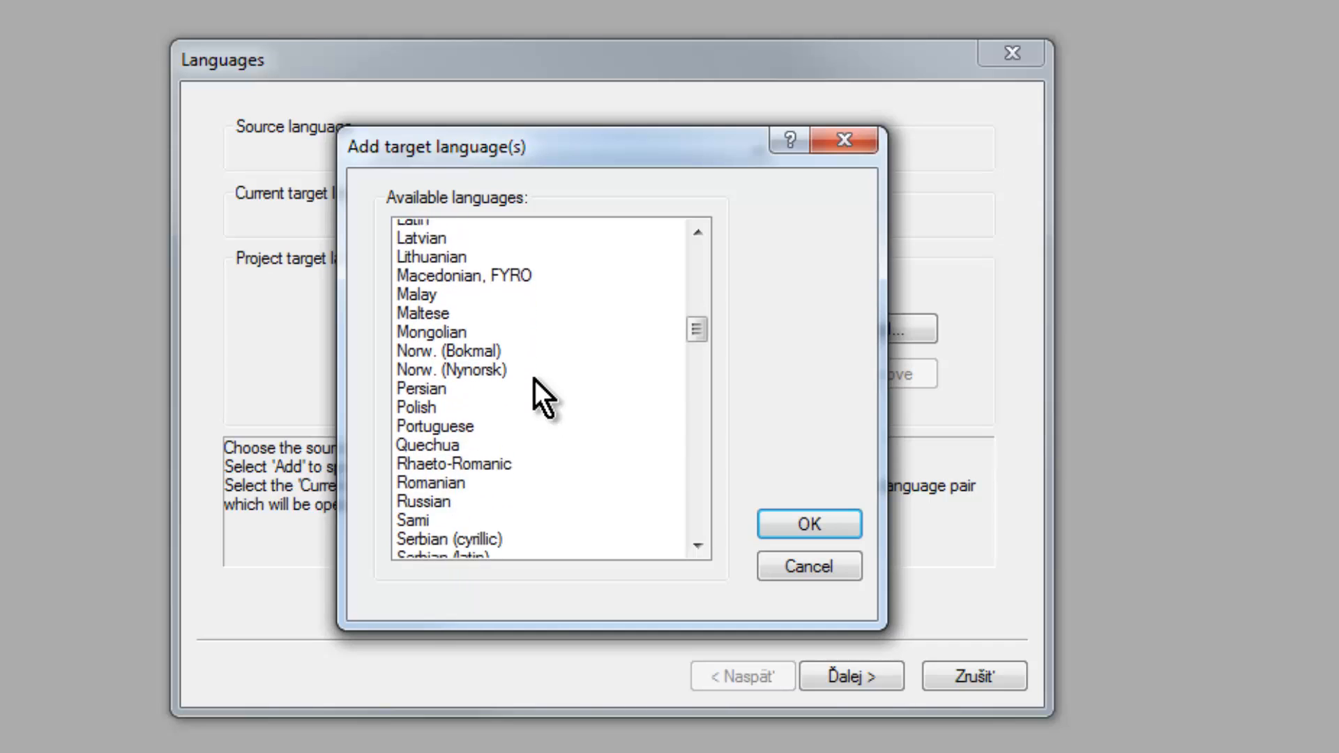
{"action": "left_click", "coordinate": [432, 456]}
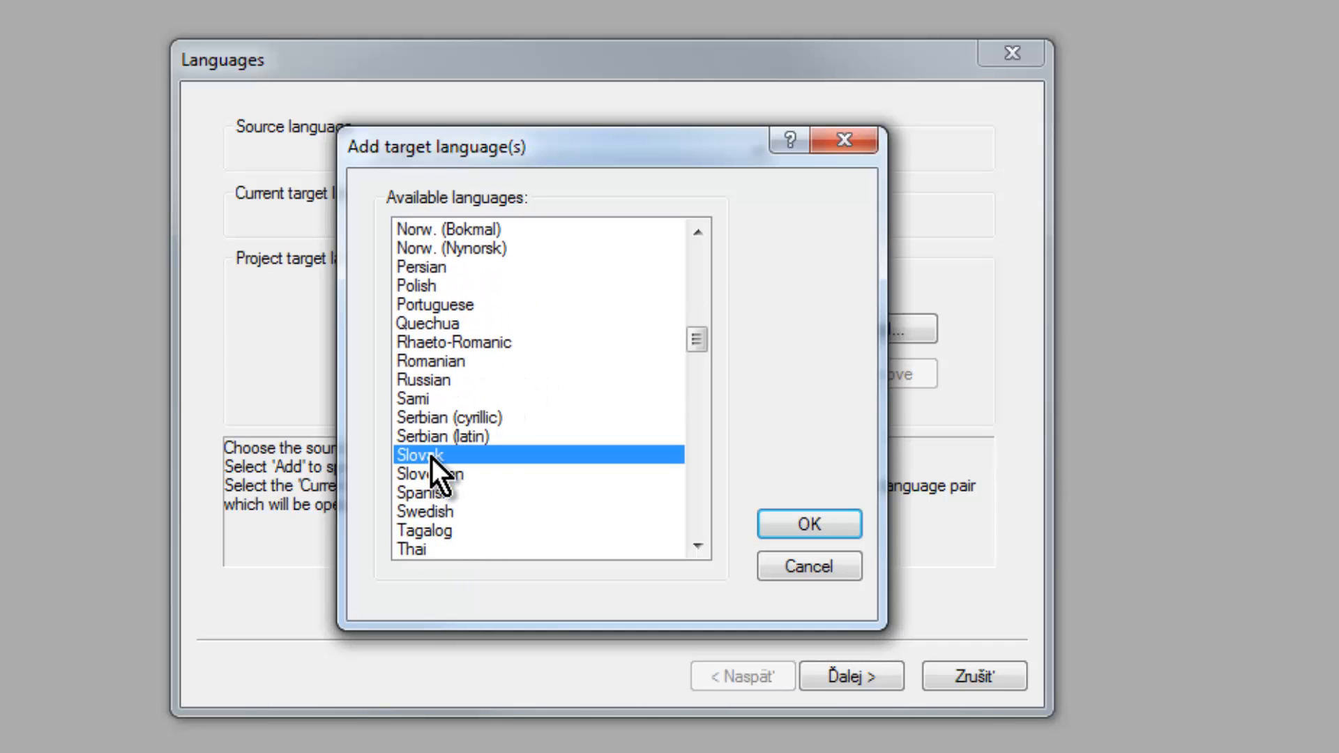
{"action": "left_click", "coordinate": [818, 527]}
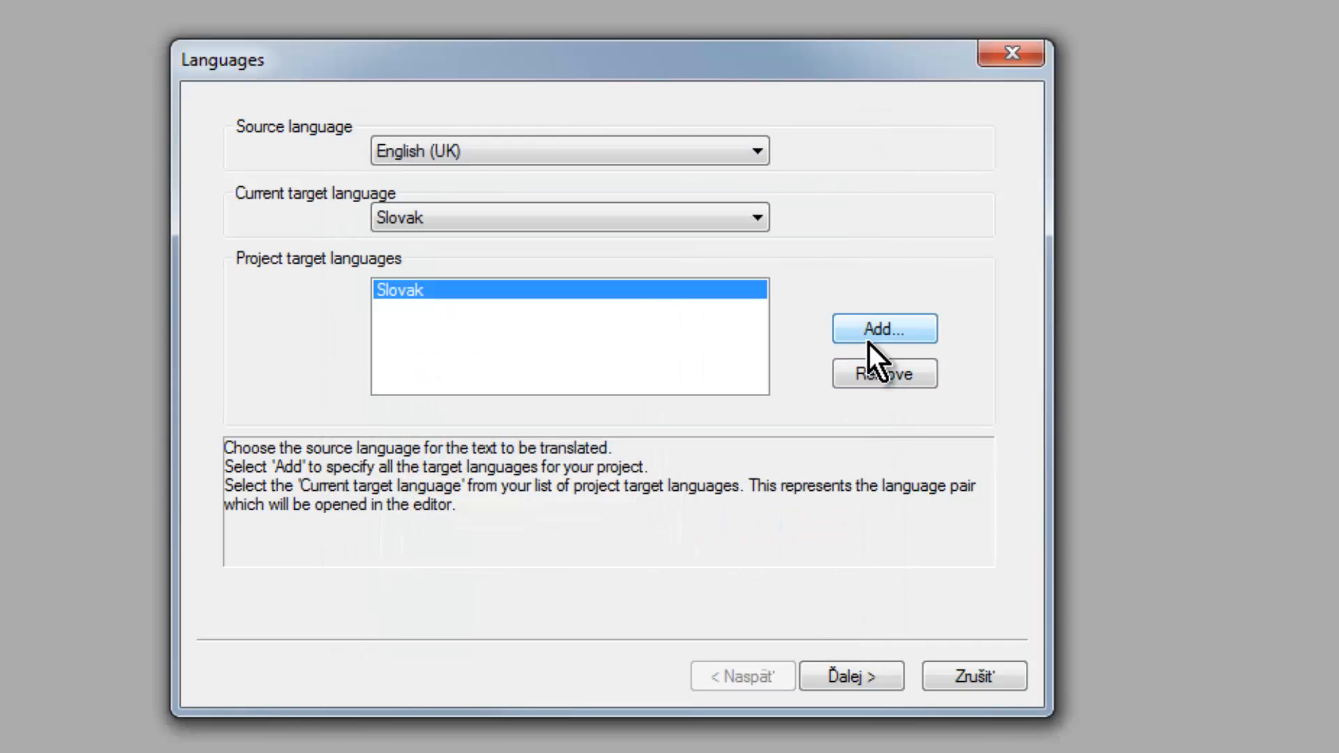
- Add Czech as a second target language and remove it again from the project target languages
{"action": "left_click", "coordinate": [885, 327]}
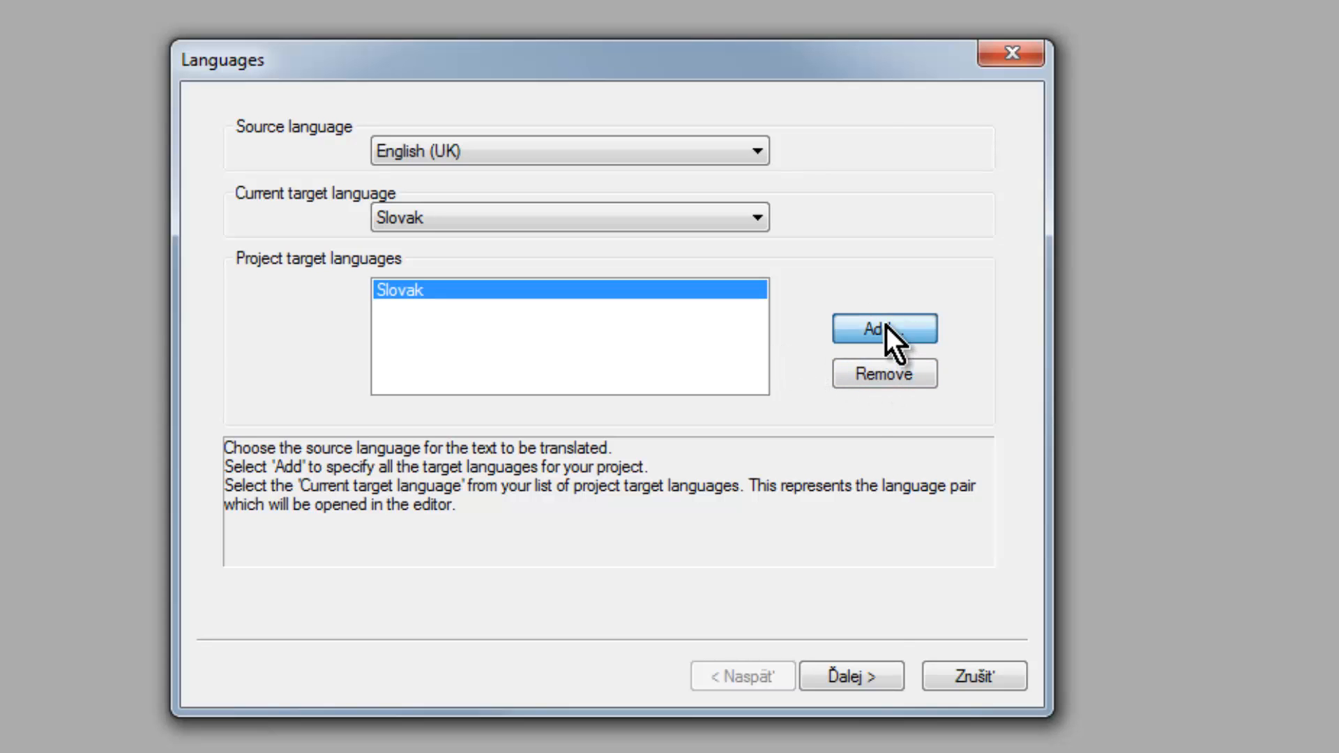
{"action": "scroll", "coordinate": [553, 342], "scroll_direction": "down", "scroll_amount": 1}
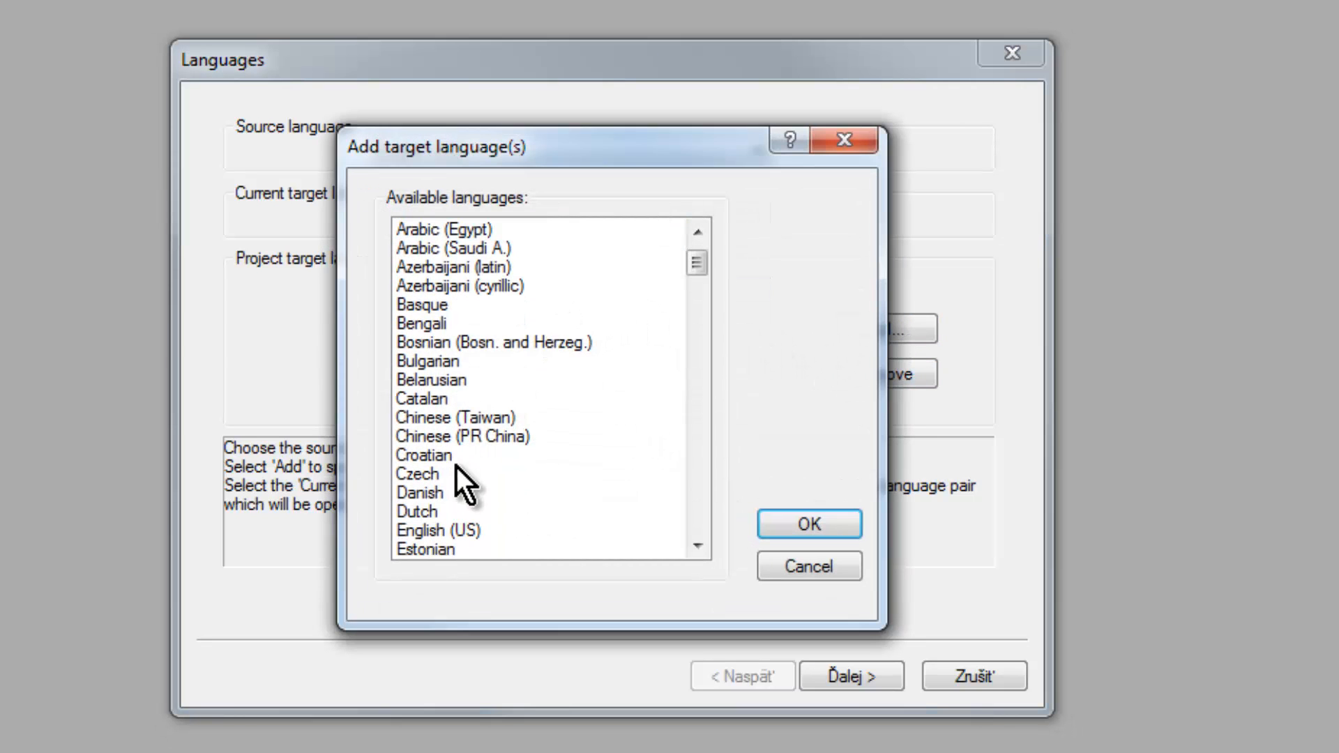
{"action": "left_click", "coordinate": [445, 474]}
{"action": "left_click", "coordinate": [784, 525]}
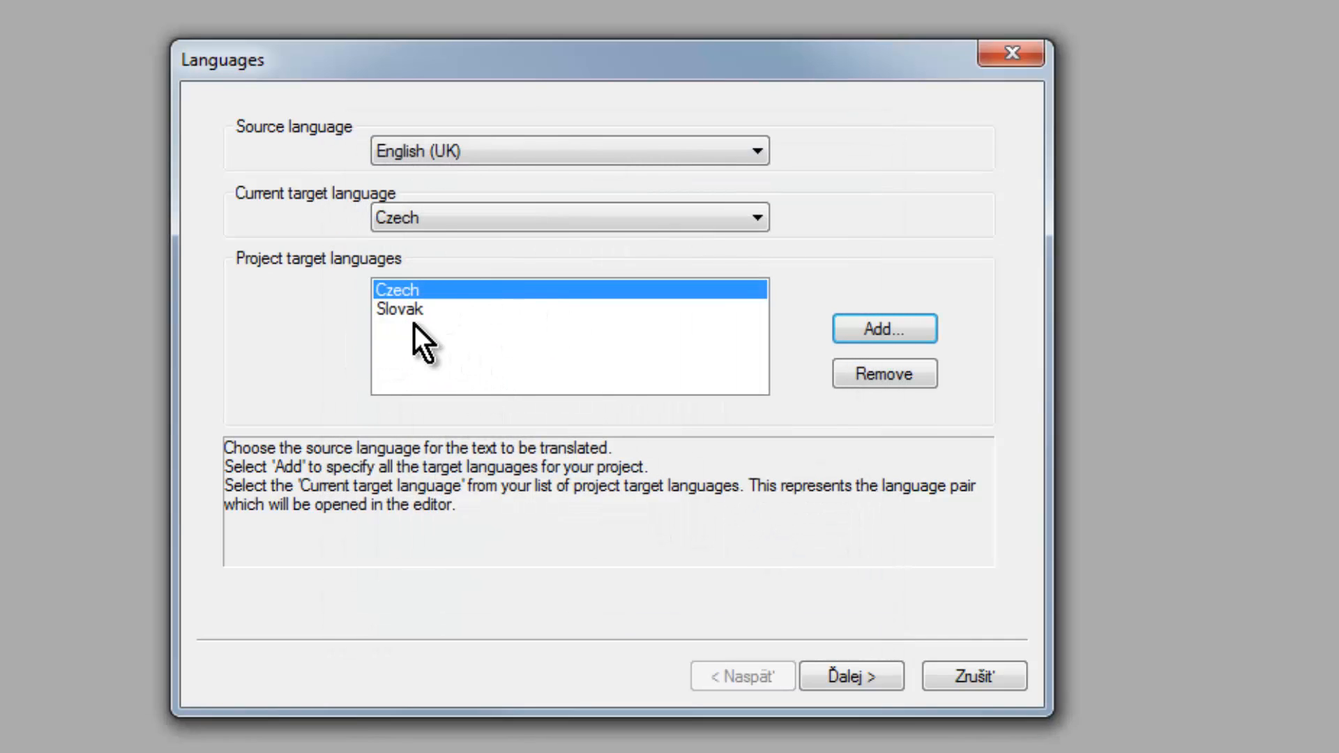
{"action": "left_click", "coordinate": [405, 307]}
{"action": "left_click", "coordinate": [404, 292]}
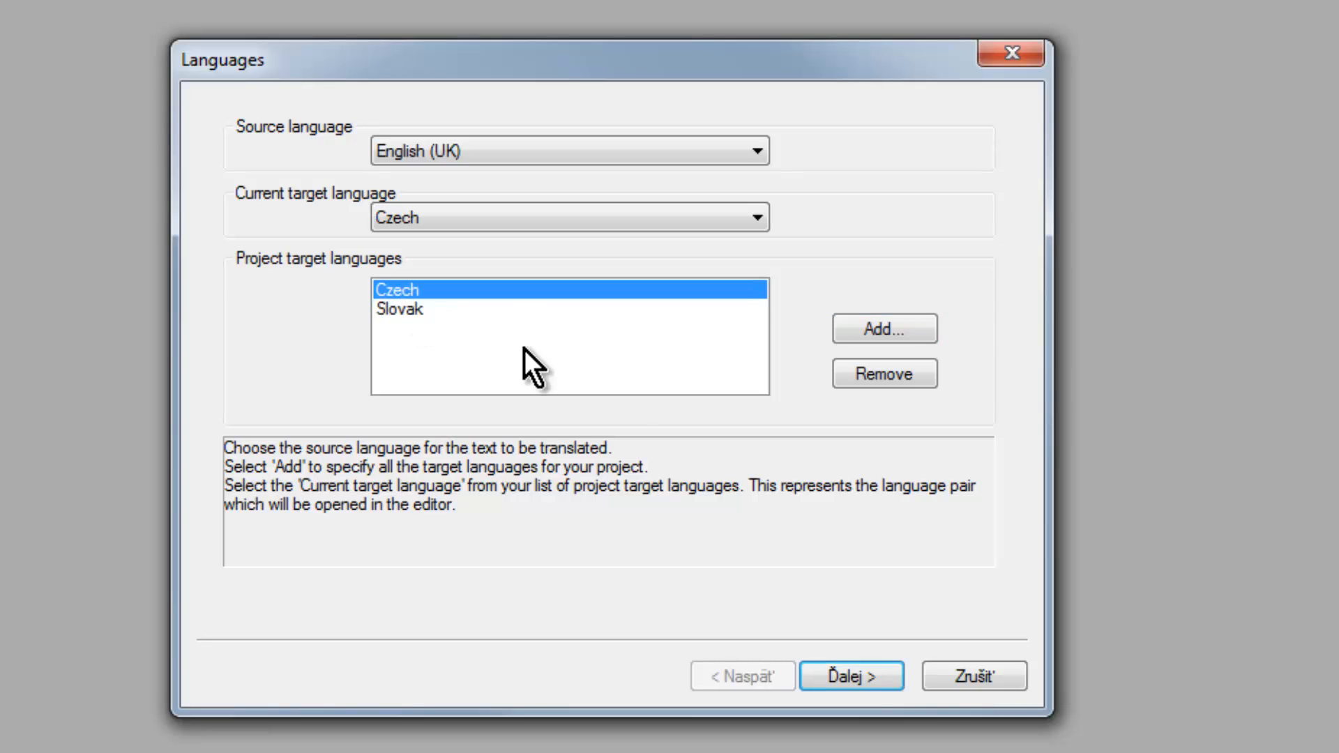
{"action": "left_click", "coordinate": [901, 375]}
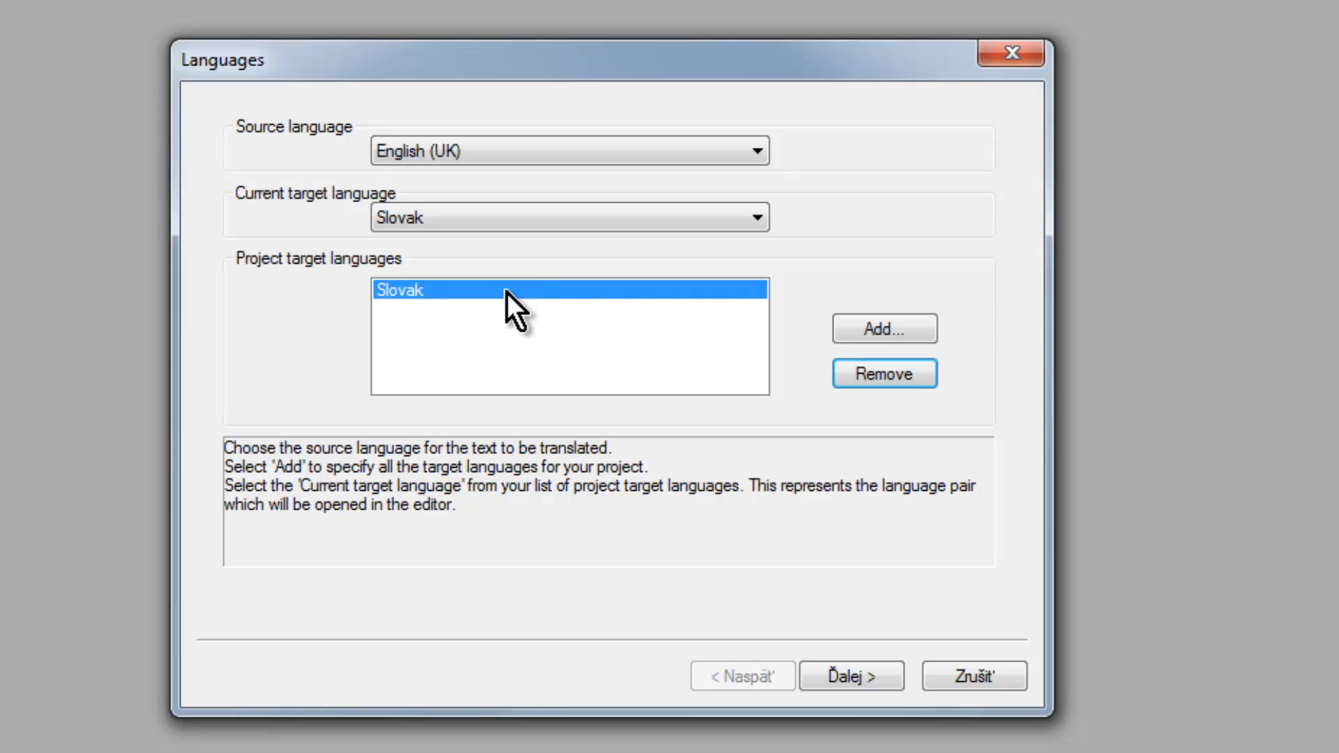
- Continue to the folder settings and browse for the project working folder to Vlastný Projekt inside Transit NXT in the Documents library
{"action": "left_click", "coordinate": [855, 678]}
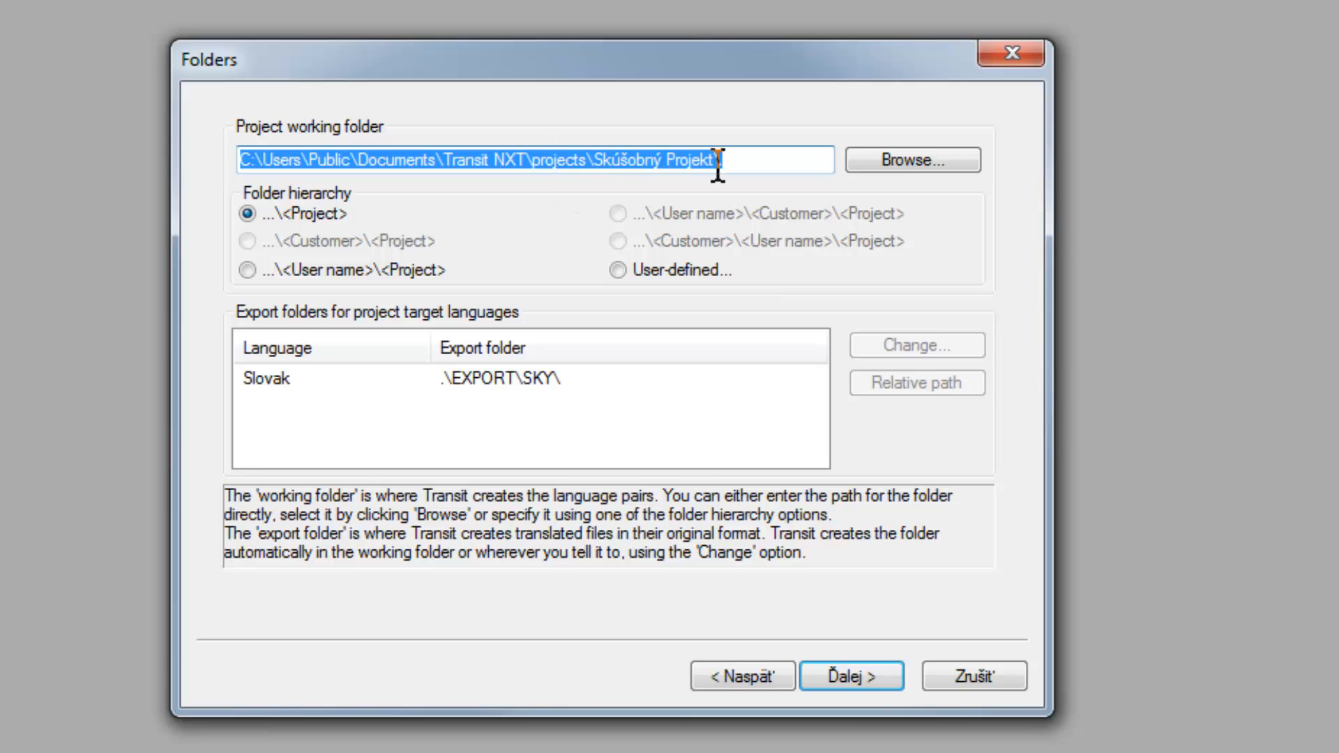
{"action": "left_click", "coordinate": [906, 163]}
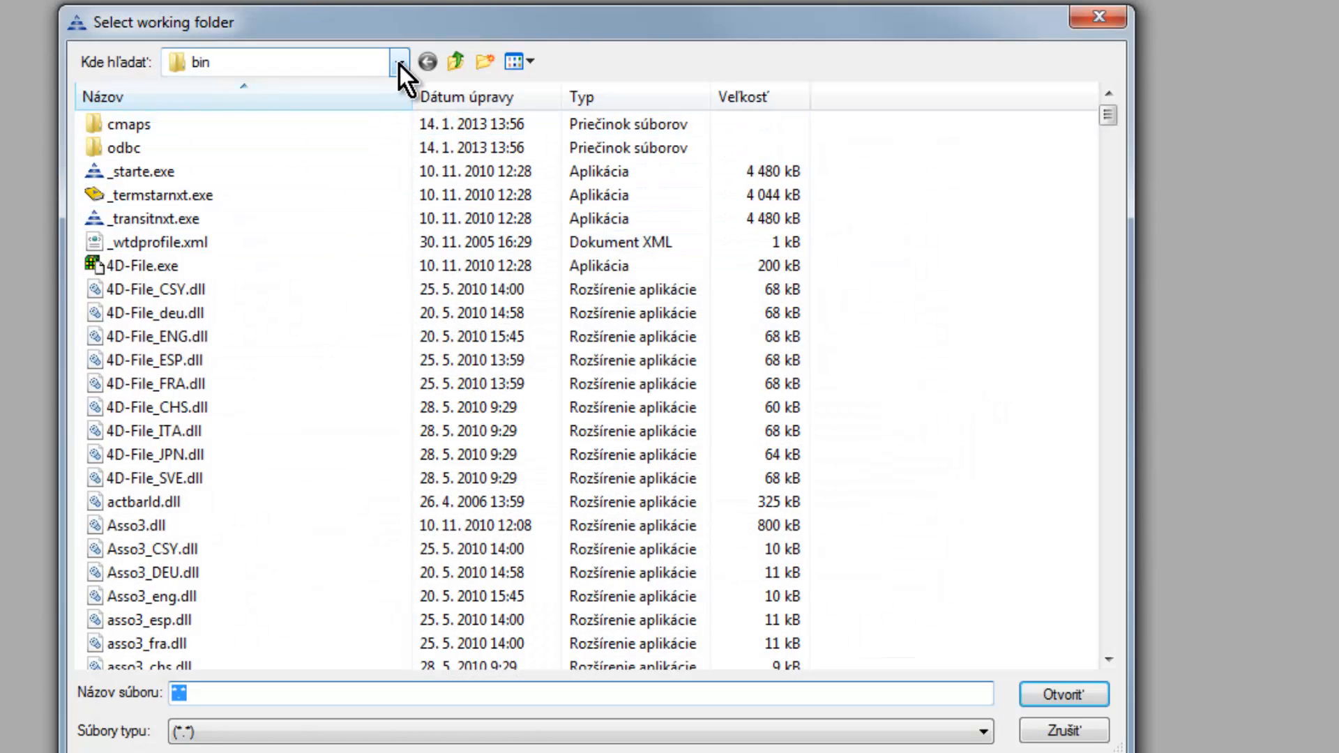
{"action": "left_click", "coordinate": [399, 63]}
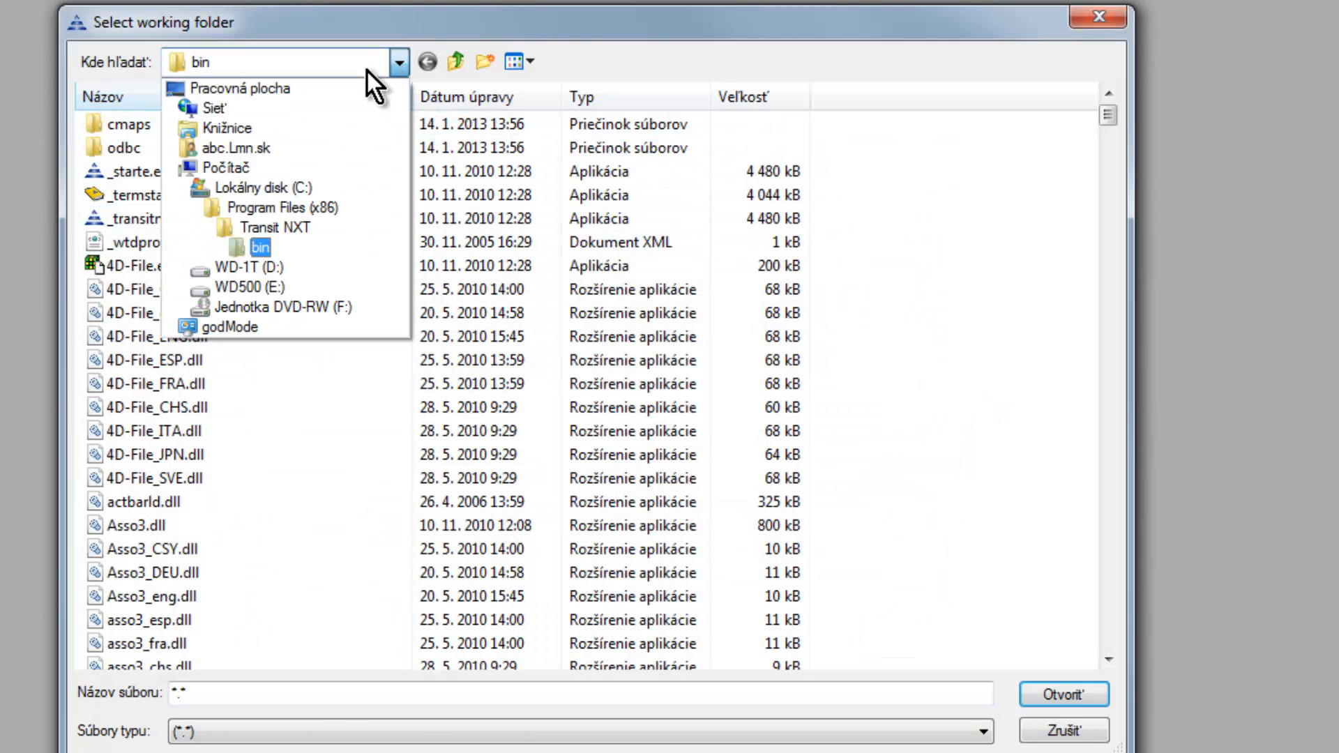
{"action": "left_click", "coordinate": [254, 122]}
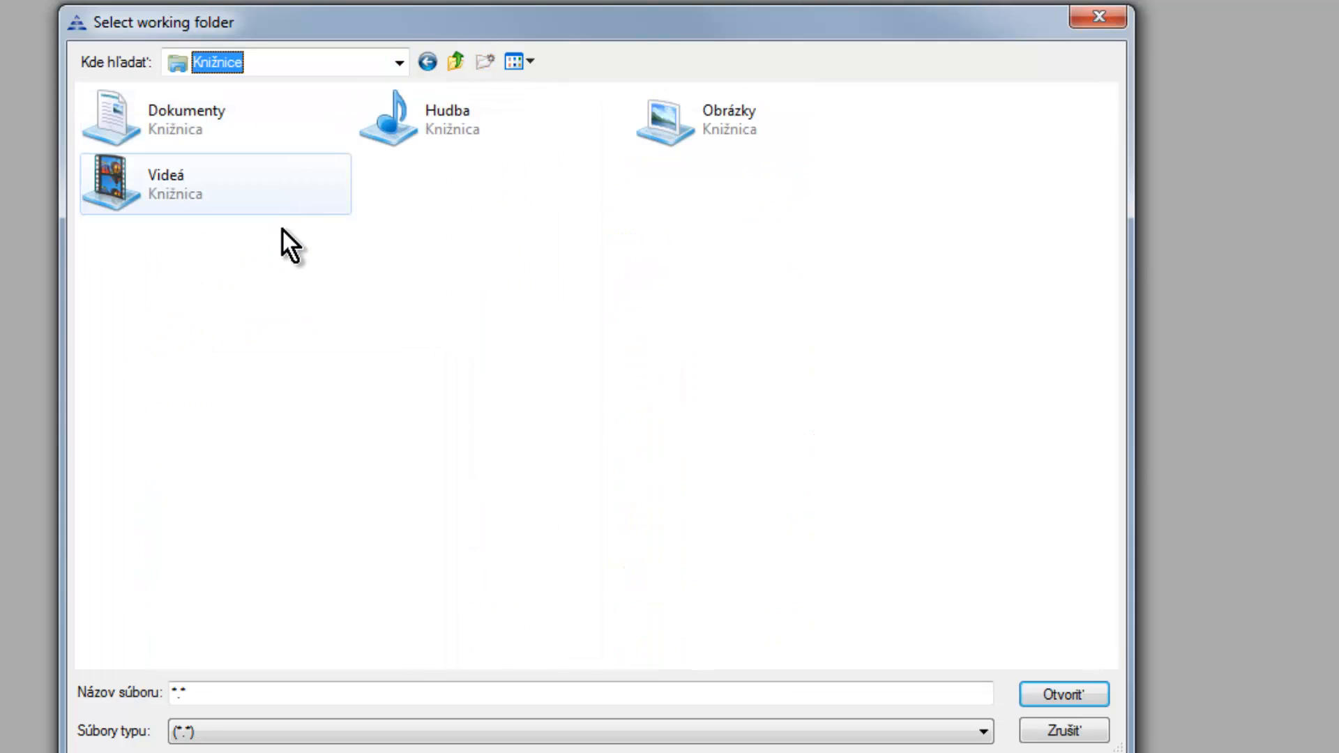
{"action": "double_click", "coordinate": [170, 112]}
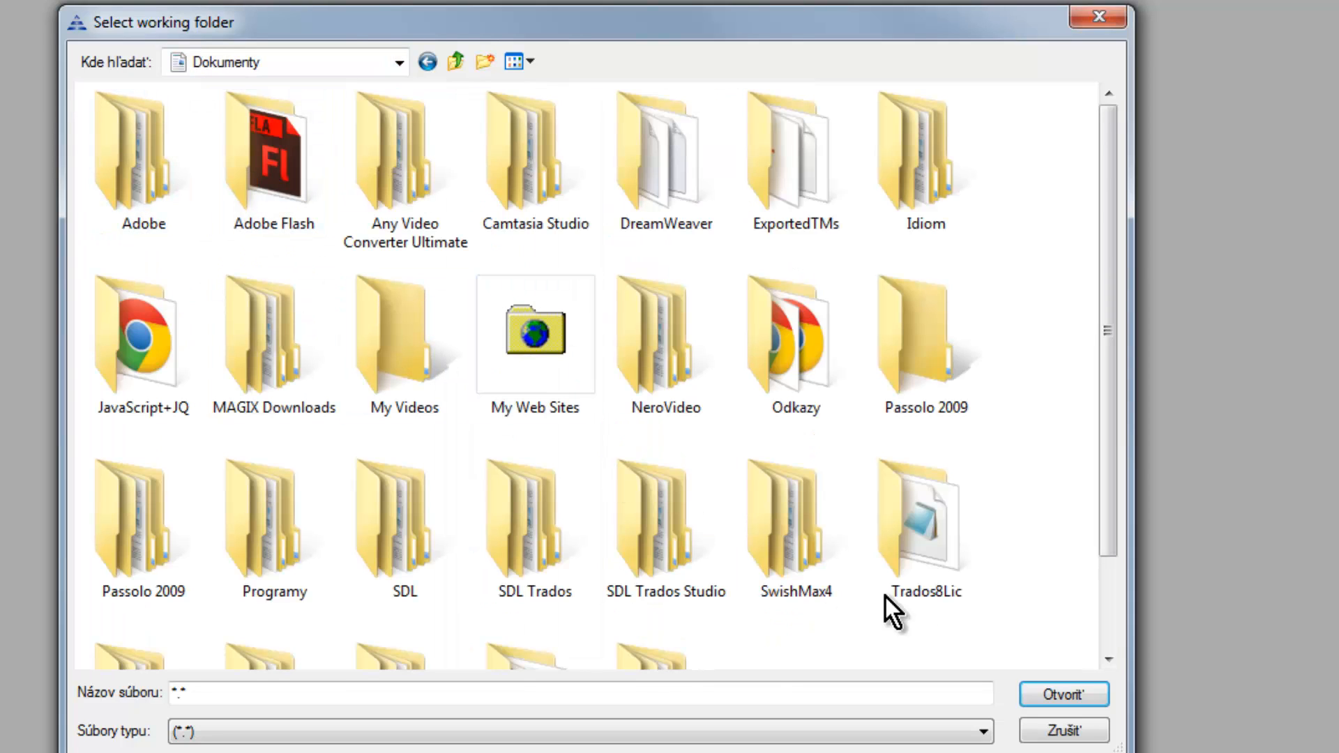
{"action": "left_click", "coordinate": [606, 526]}
{"action": "scroll", "coordinate": [605, 526], "scroll_direction": "down", "scroll_amount": 2}
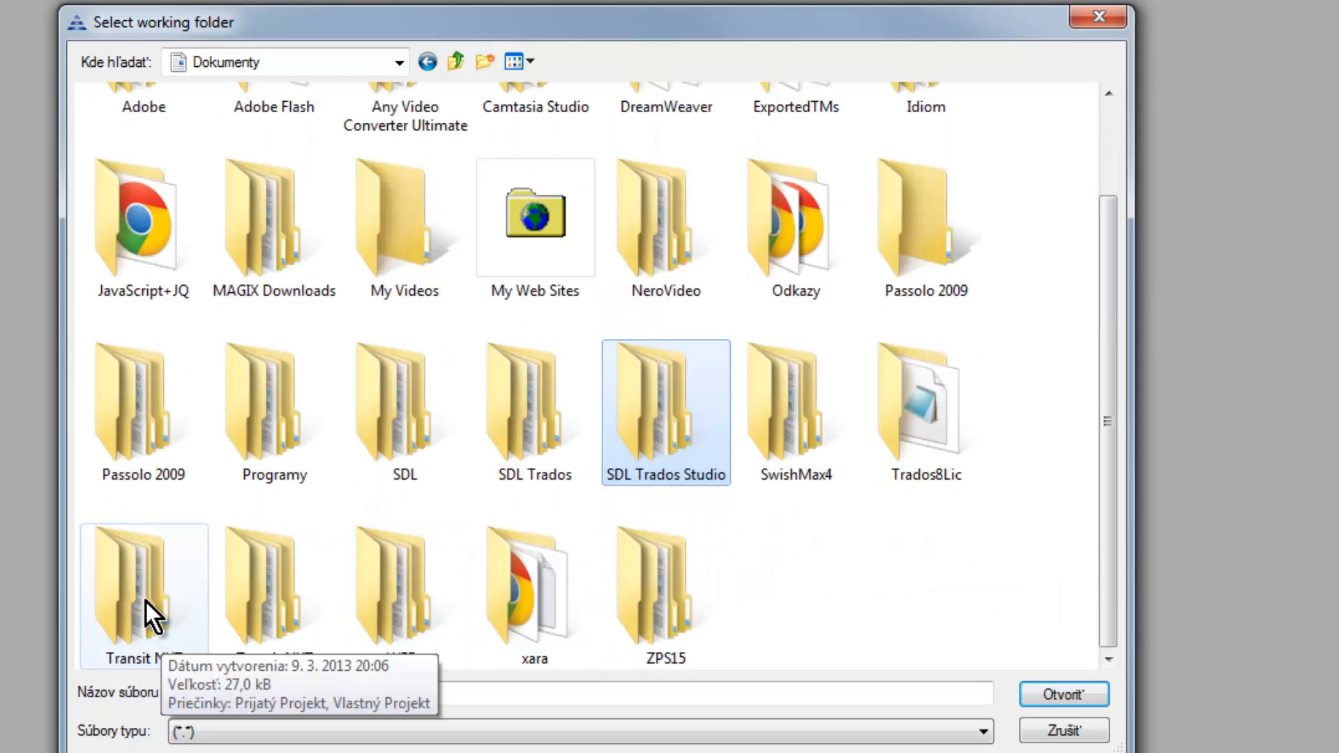
{"action": "left_click", "coordinate": [257, 629]}
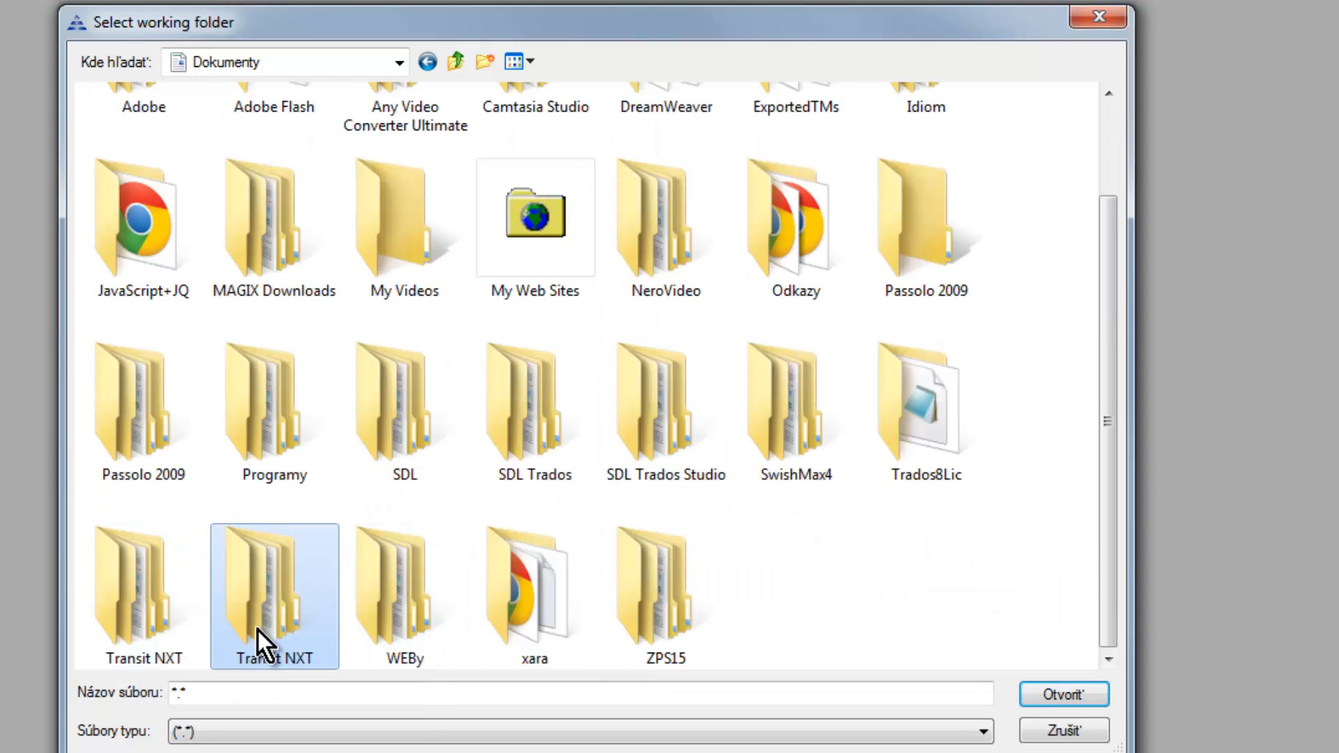
{"action": "double_click", "coordinate": [140, 602]}
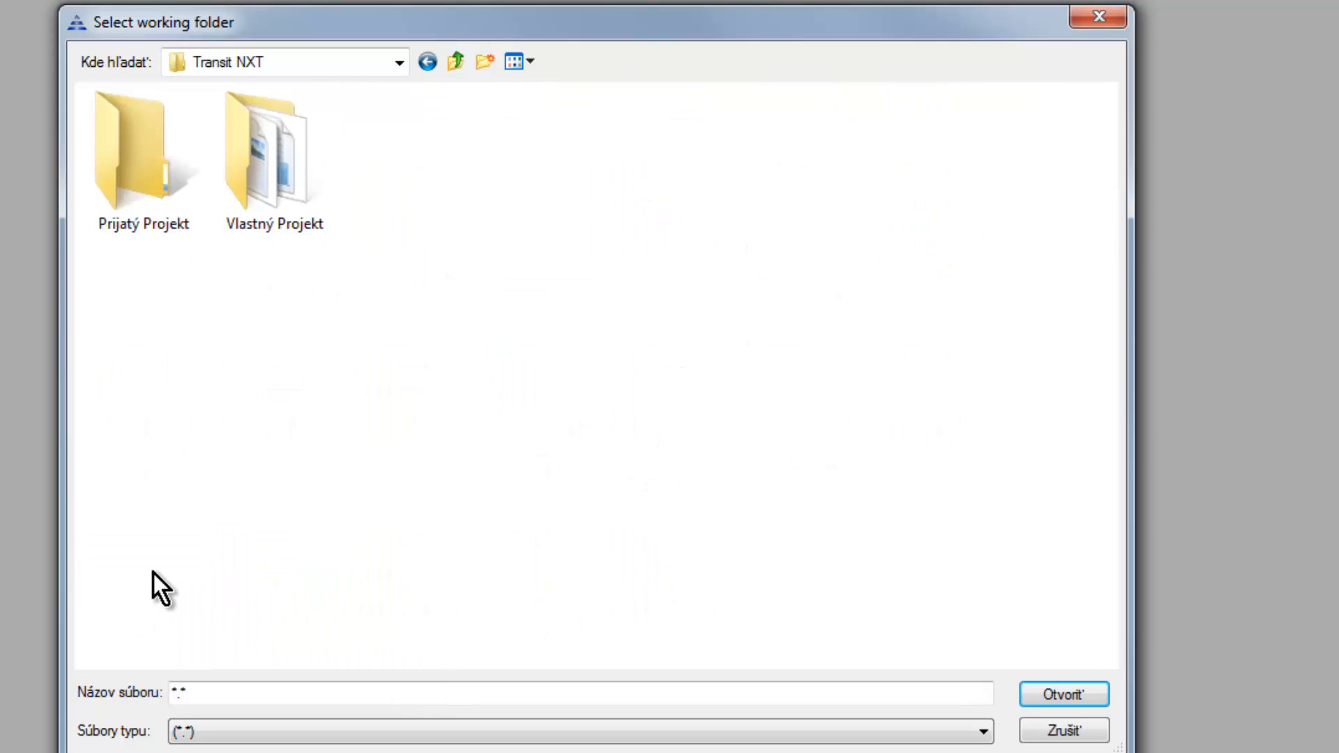
{"action": "double_click", "coordinate": [279, 167]}
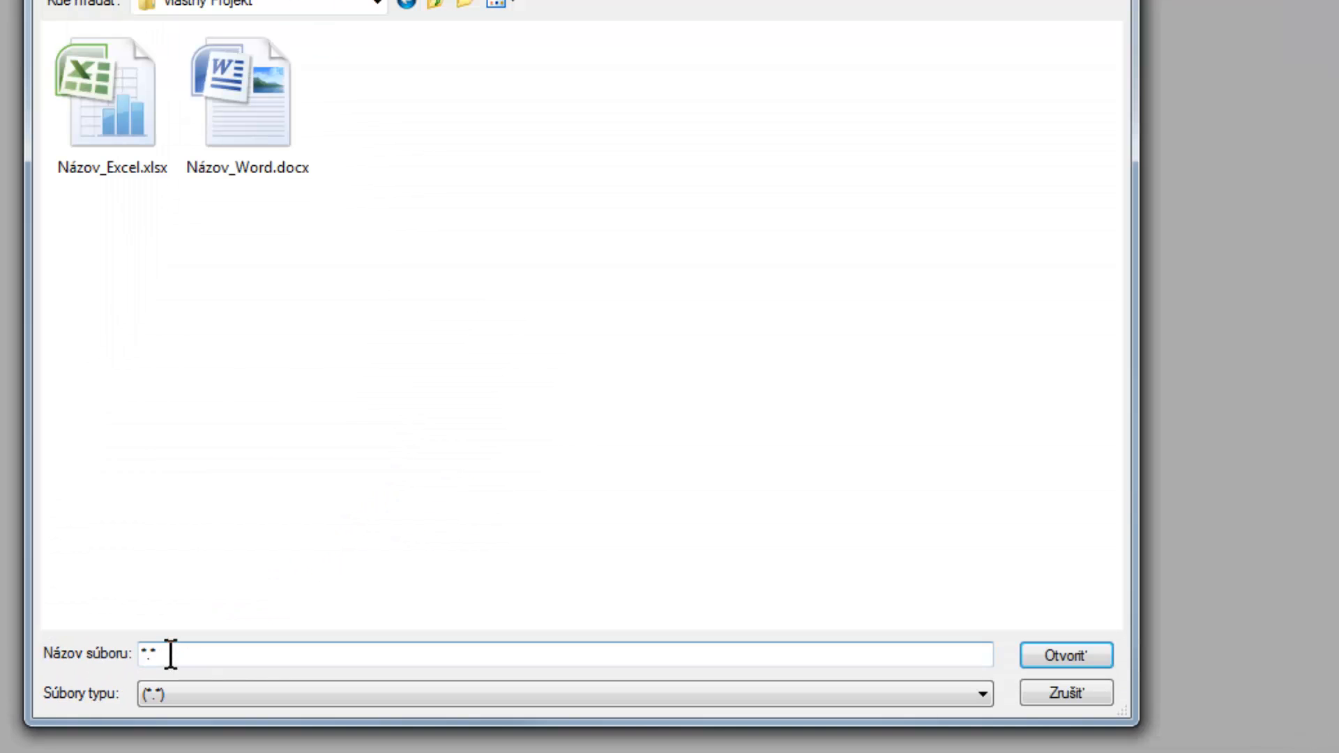
- Select Názov_Word.docx, replace the file name with *.*, confirm Vlastný Projekt as the working folder and continue to the file type settings
{"action": "left_click_drag", "start_coordinate": [882, 233], "coordinate": [521, 227]}
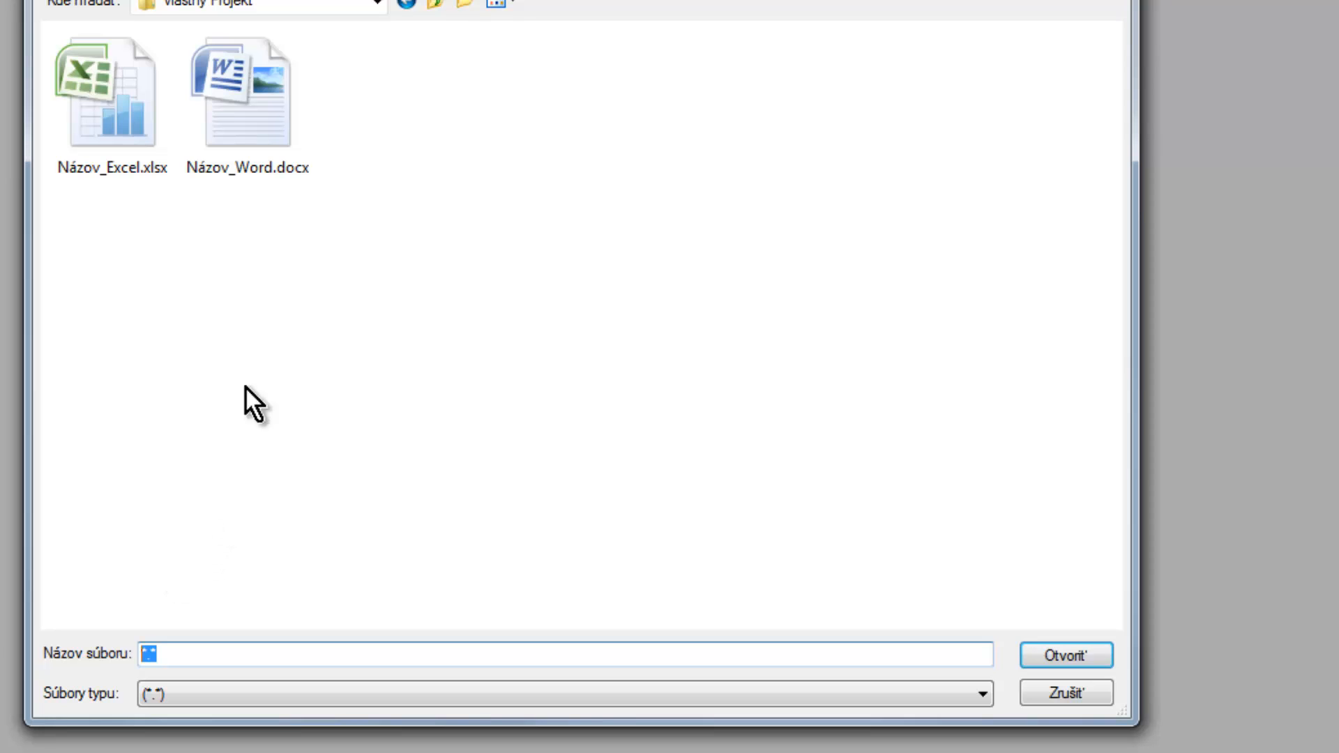
{"action": "left_click", "coordinate": [250, 102]}
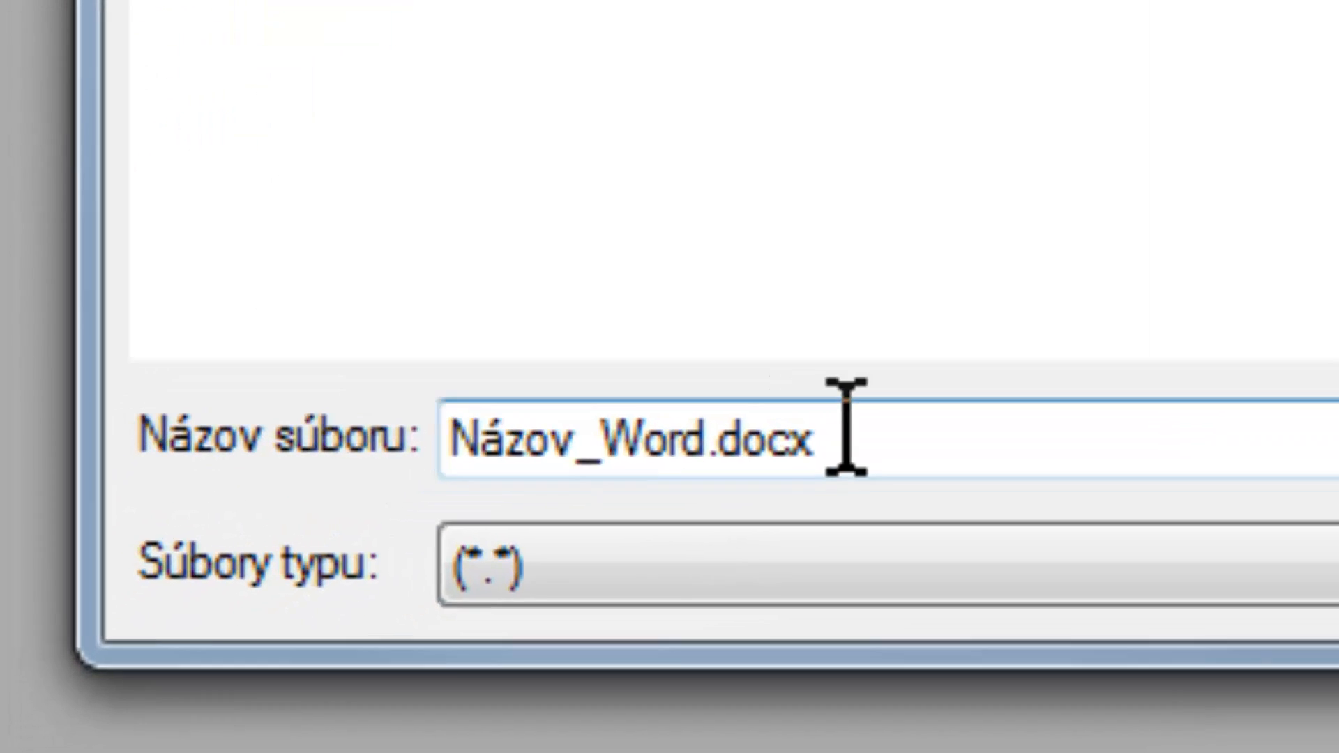
{"action": "left_click_drag", "start_coordinate": [834, 429], "coordinate": [344, 460]}
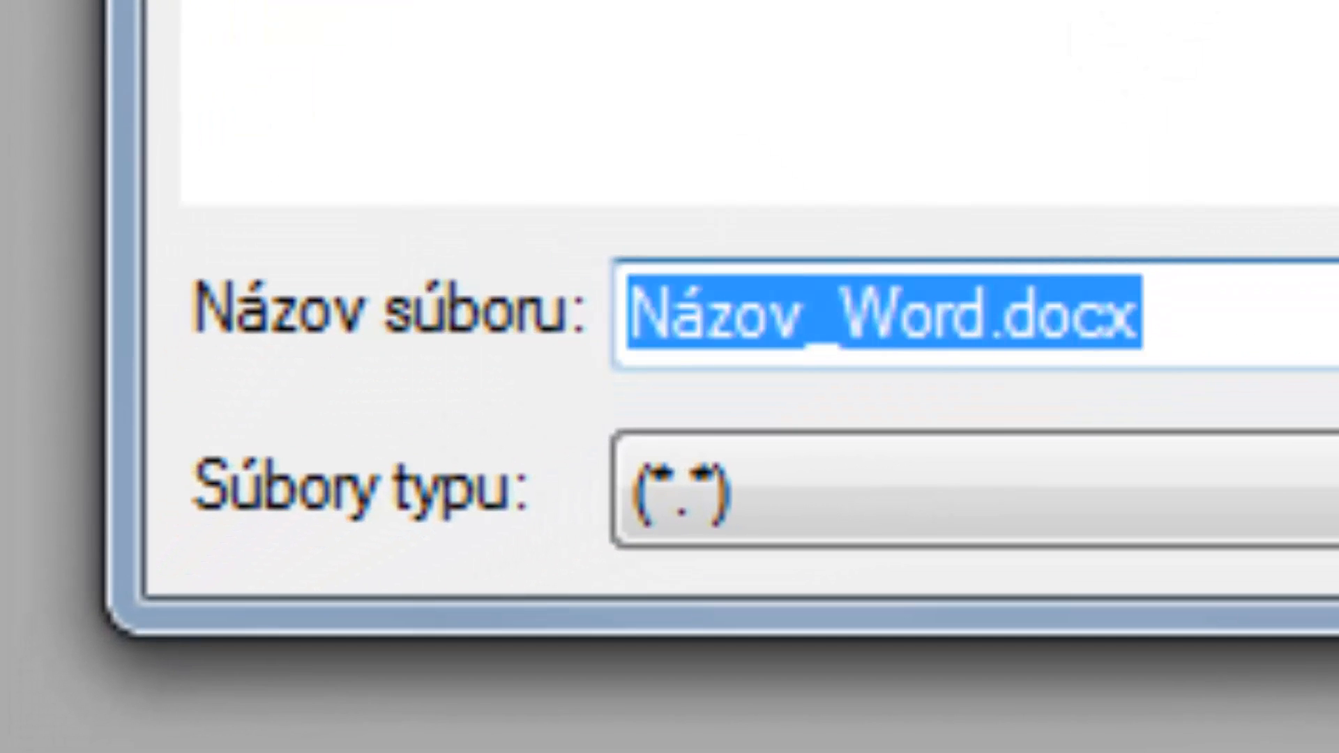
{"action": "type", "text": "*.*"}
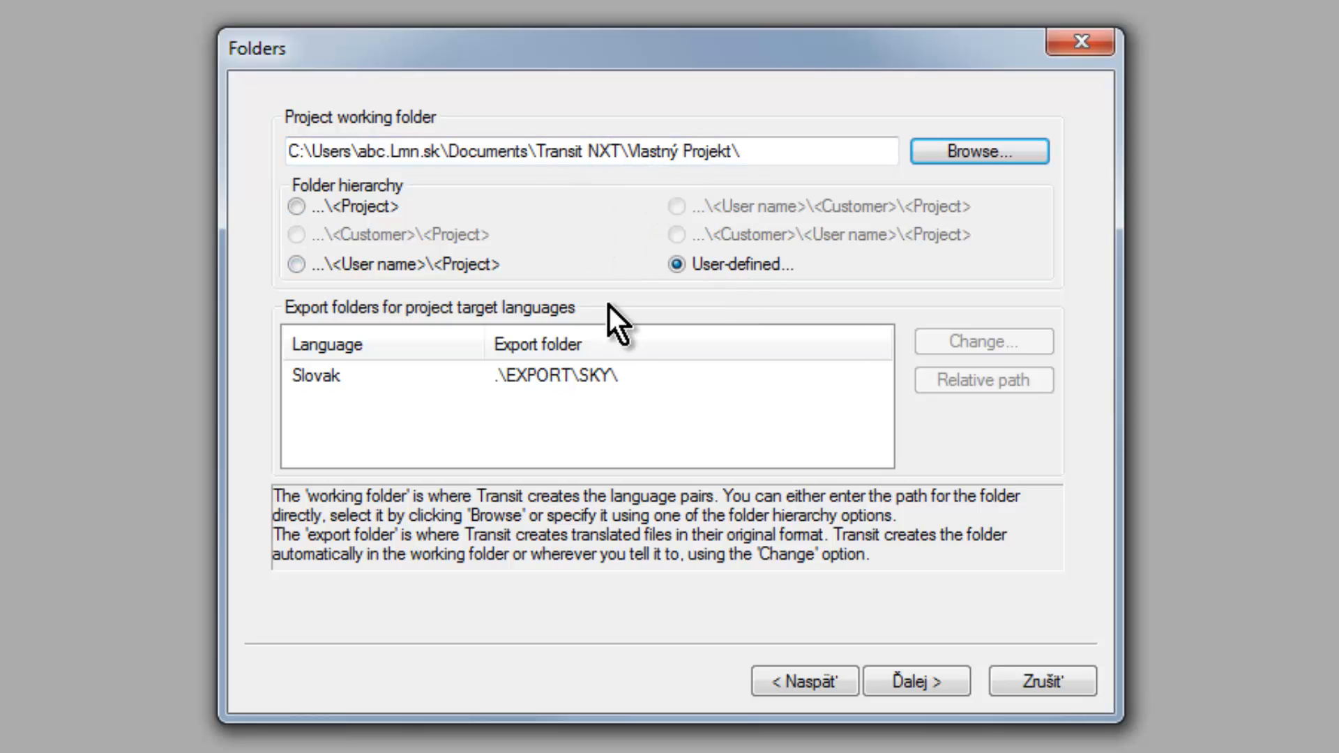
{"action": "left_click", "coordinate": [916, 687]}
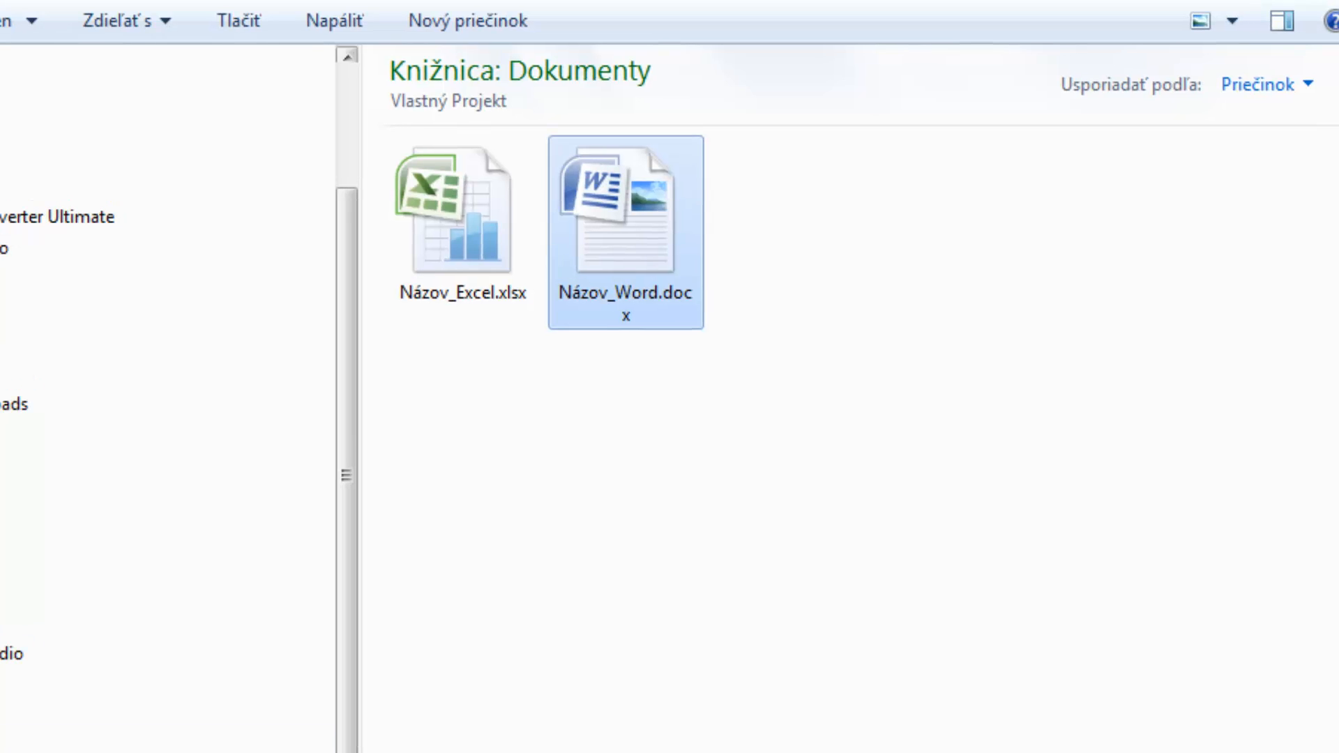
- Switch to Windows Explorer and check the file types of the Word and Excel documents in the Vlastný Projekt folder
{"action": "left_click", "coordinate": [683, 638]}
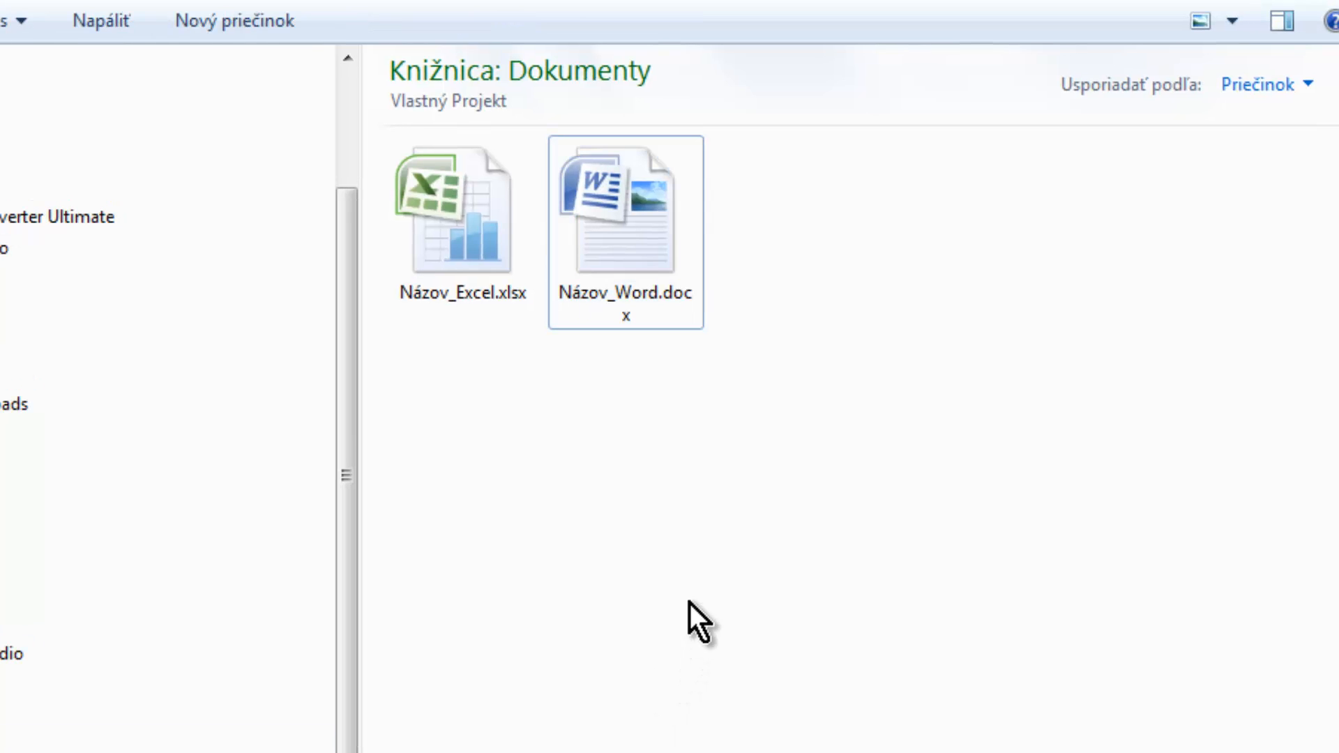
{"action": "left_click", "coordinate": [646, 256]}
{"action": "left_click", "coordinate": [449, 248]}
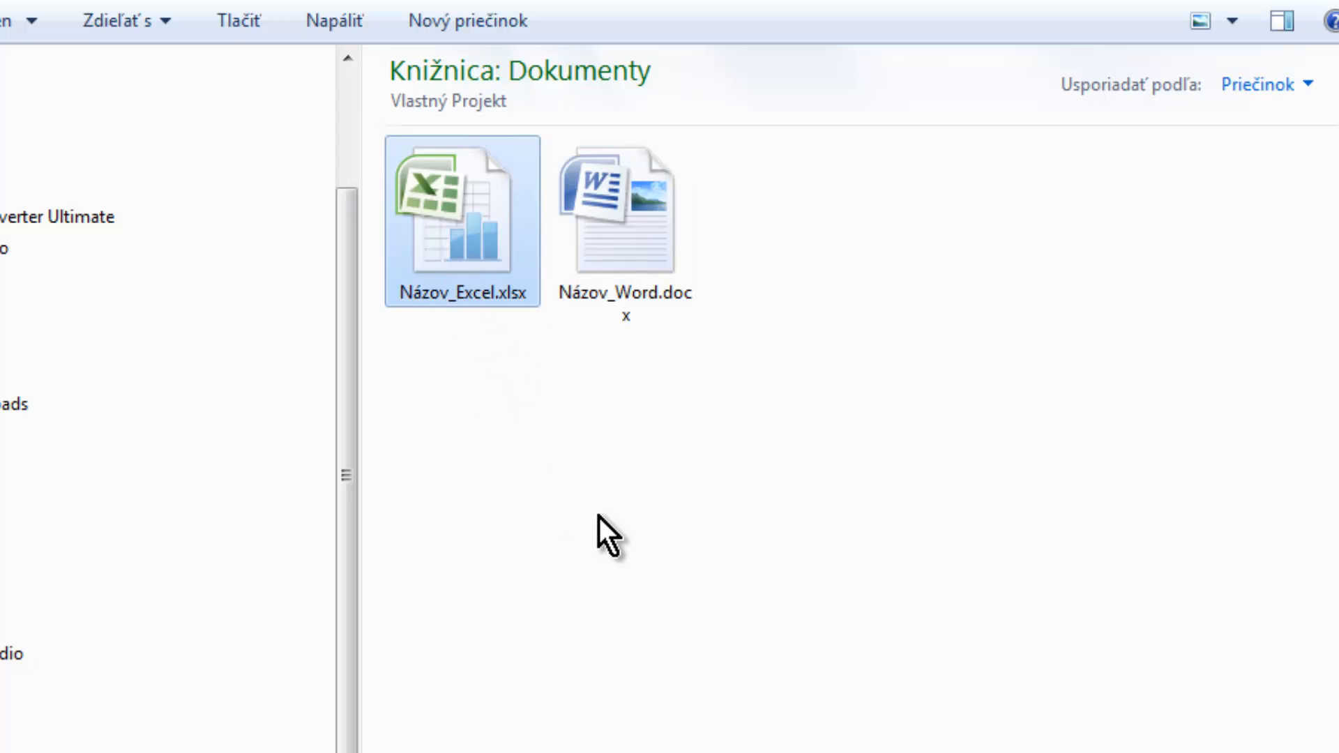
{"action": "left_click", "coordinate": [600, 517]}
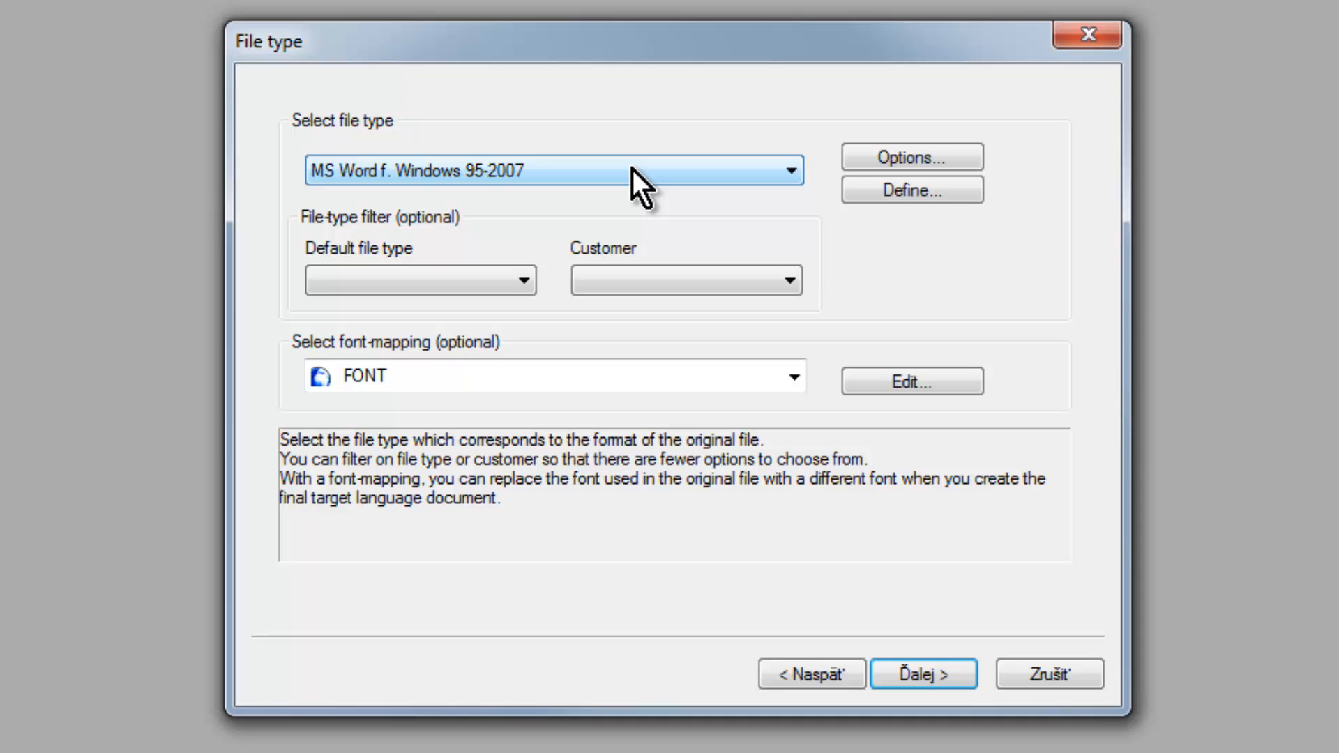
- Back in Transit NXT, choose MS Word f. Windows 95-2007 as the file type and continue to the project files
{"action": "left_click", "coordinate": [631, 169]}
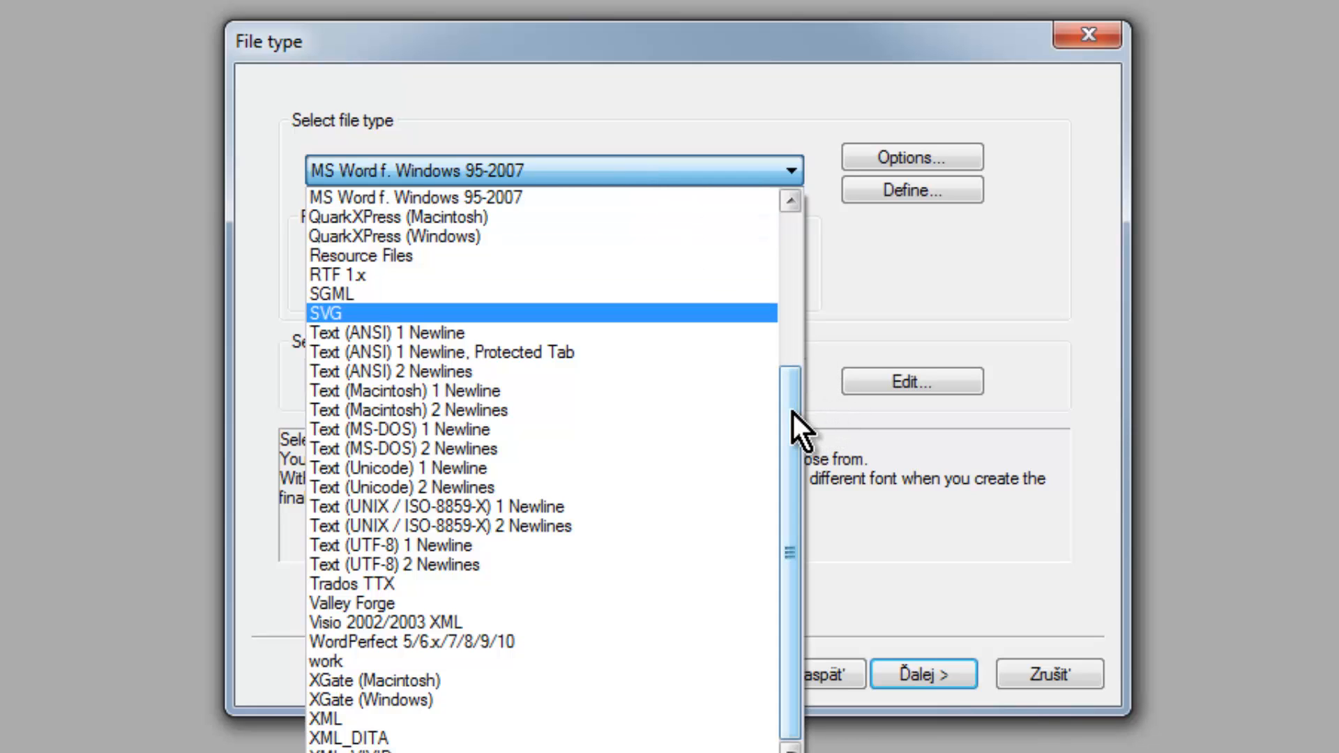
{"action": "left_click_drag", "start_coordinate": [793, 413], "coordinate": [772, 328]}
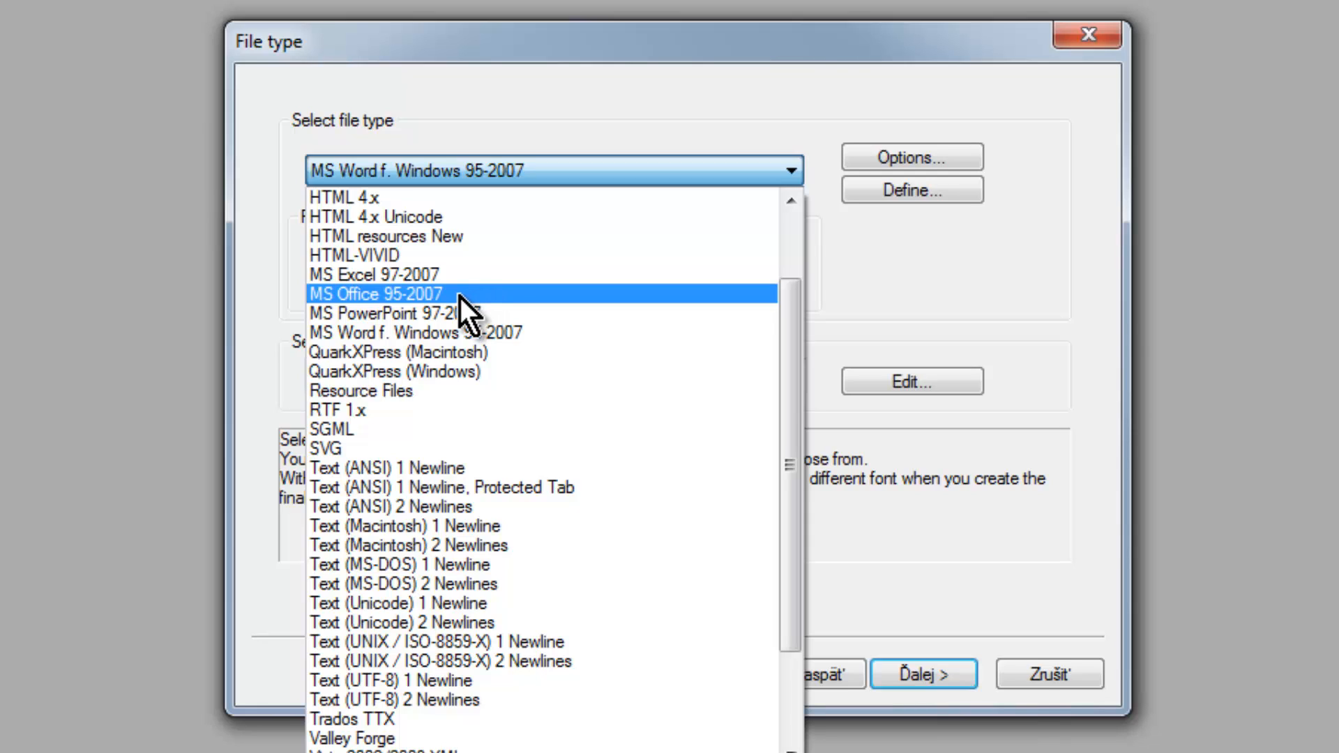
{"action": "left_click", "coordinate": [429, 332]}
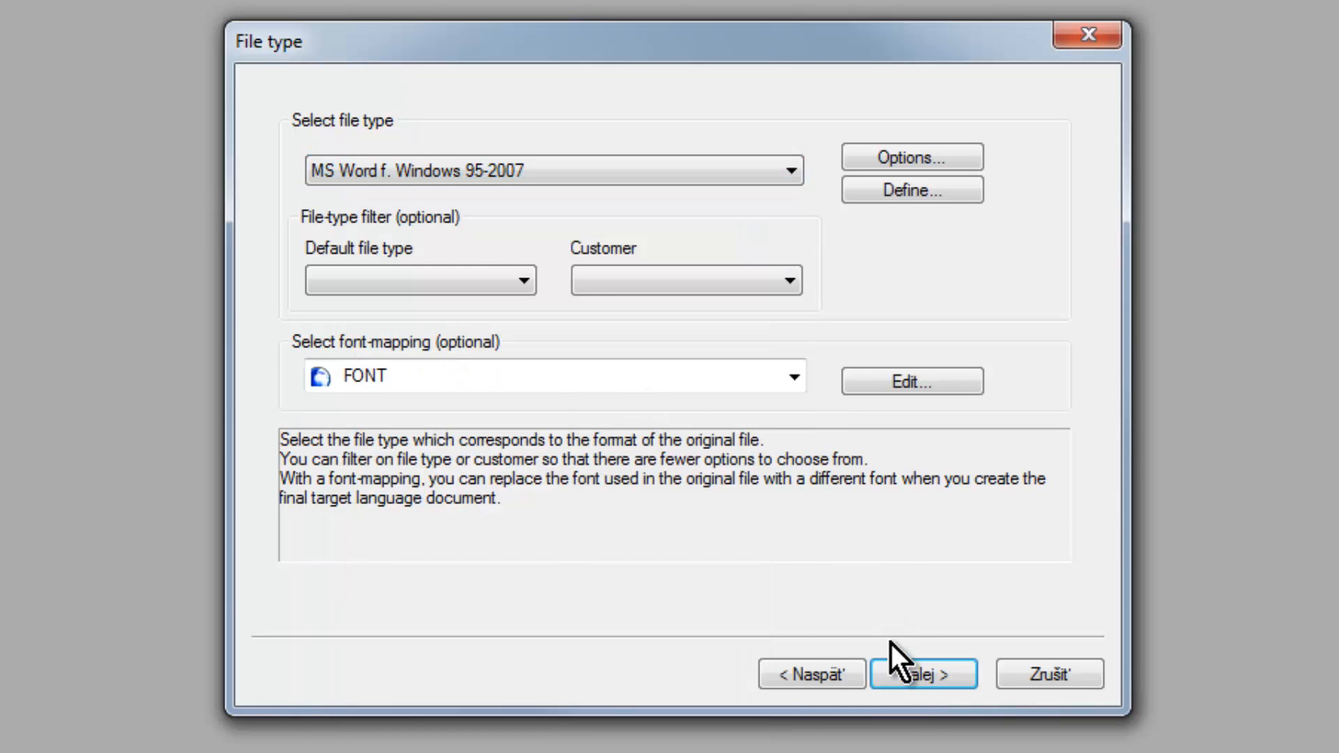
{"action": "left_click", "coordinate": [928, 675]}
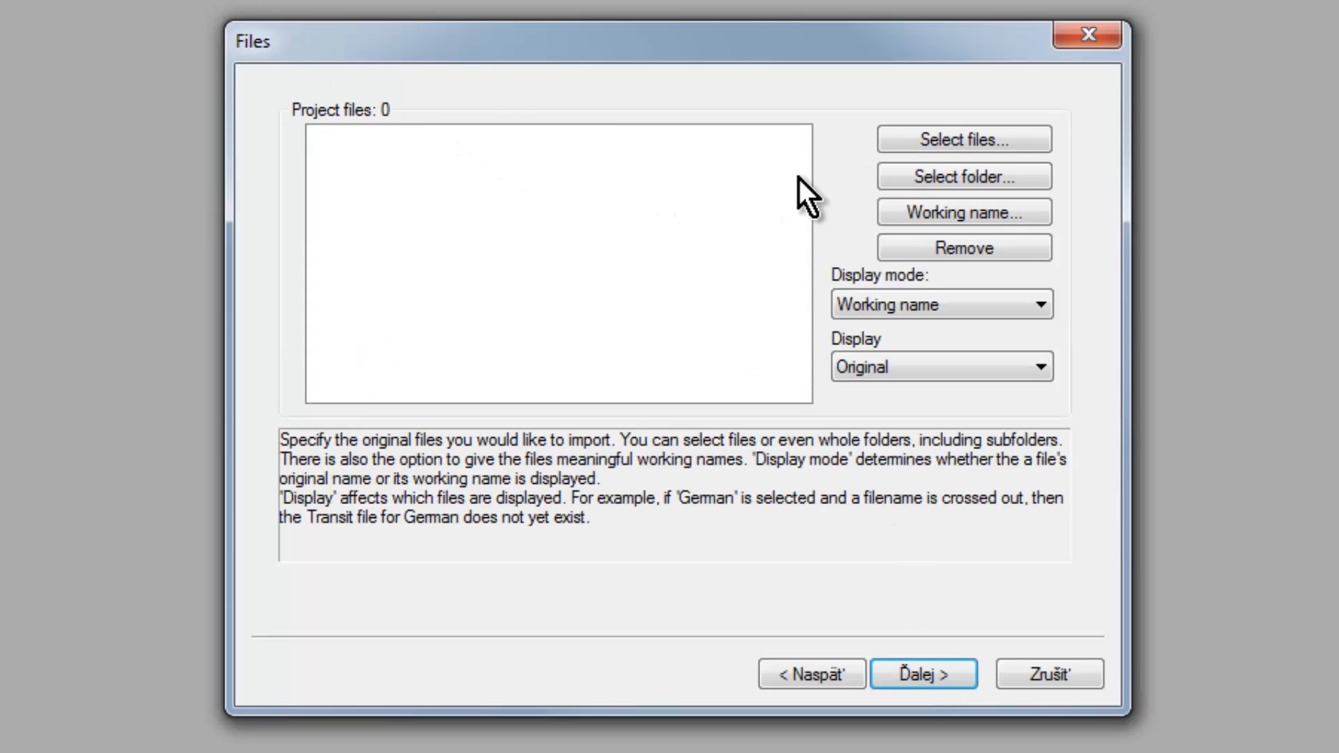
- Add Názov_Word.docx from the Vlastný Projekt folder to the project files
{"action": "left_click", "coordinate": [931, 138]}
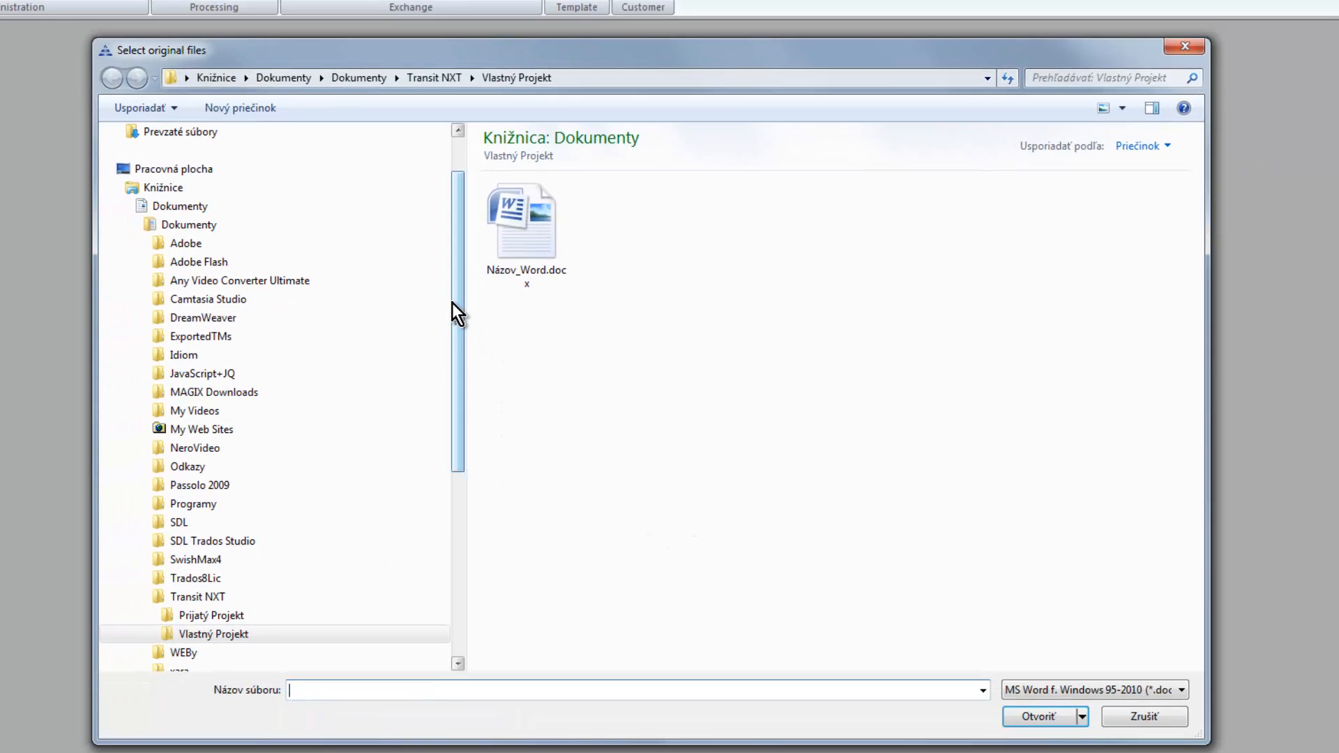
{"action": "left_click_drag", "start_coordinate": [452, 303], "coordinate": [463, 371]}
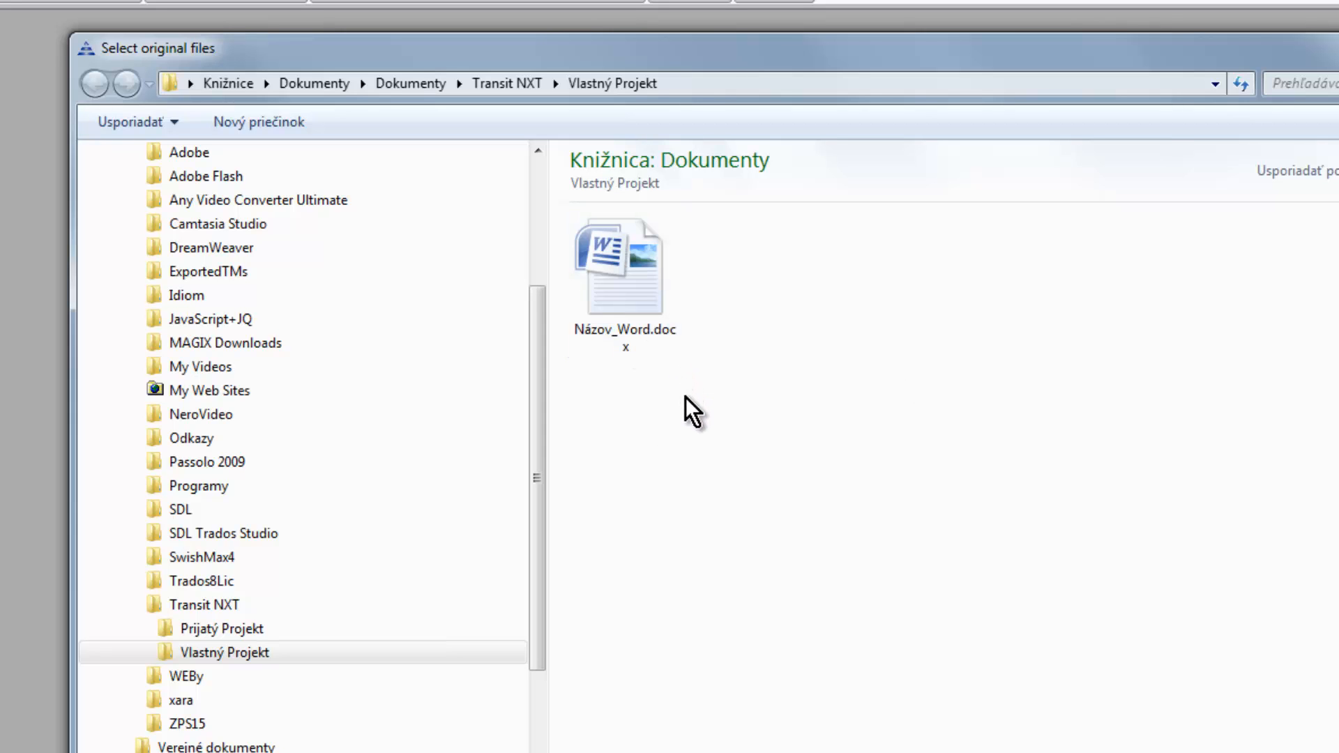
{"action": "left_click", "coordinate": [631, 298]}
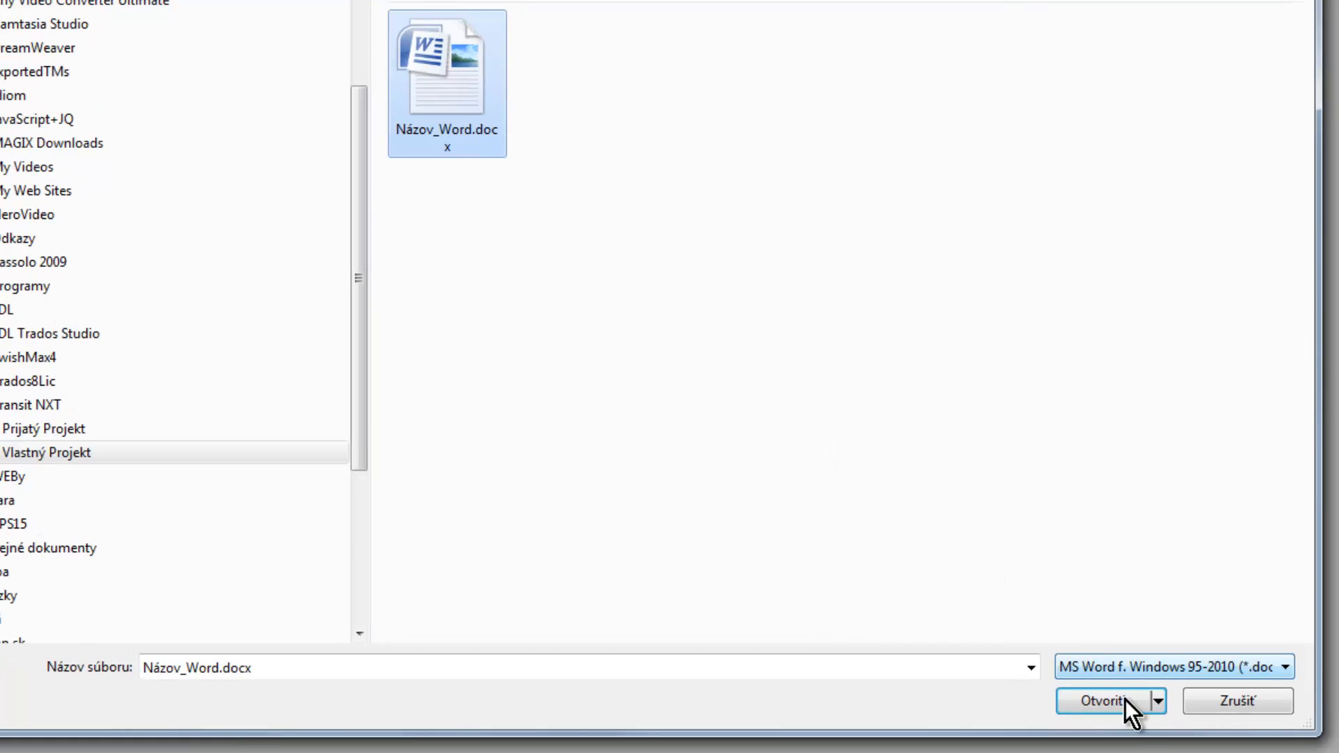
{"action": "left_click", "coordinate": [1122, 720]}
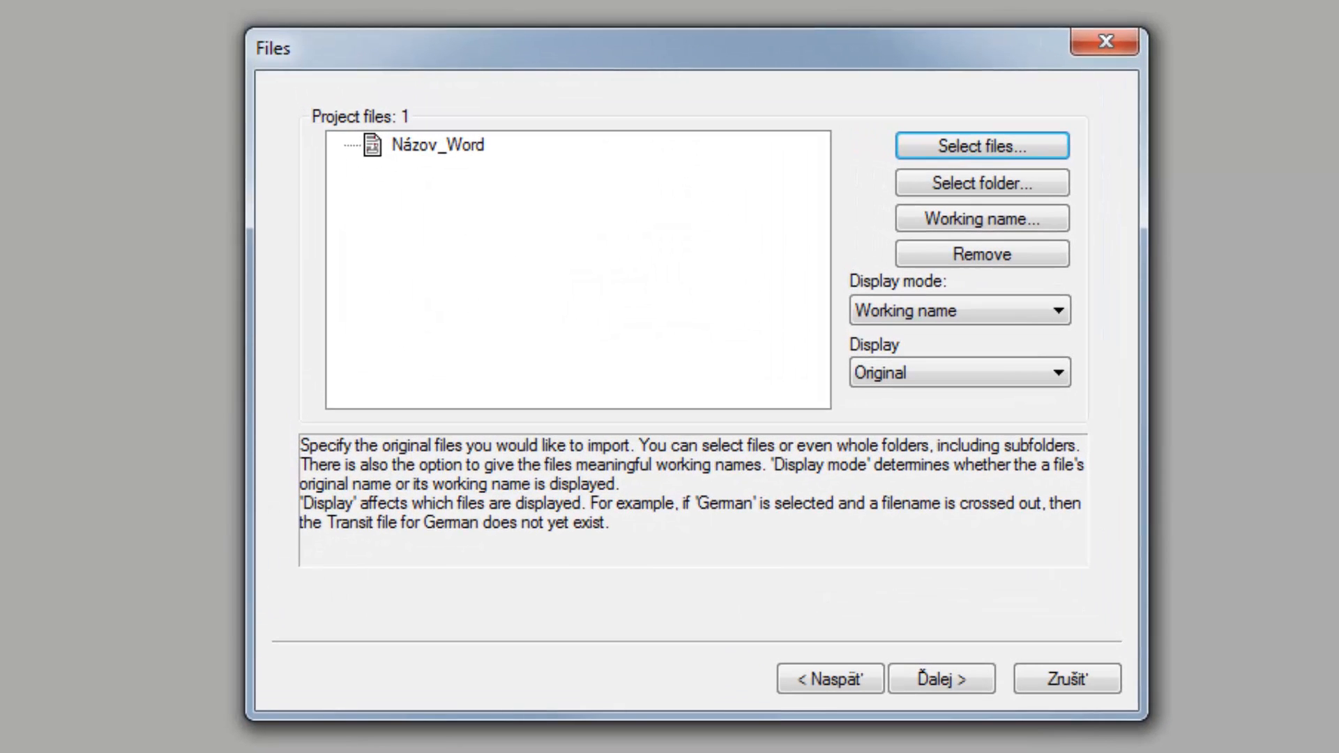
- Go back to the file type settings, choose MS Excel 97-2007 and continue to the project files
{"action": "left_click", "coordinate": [823, 679]}
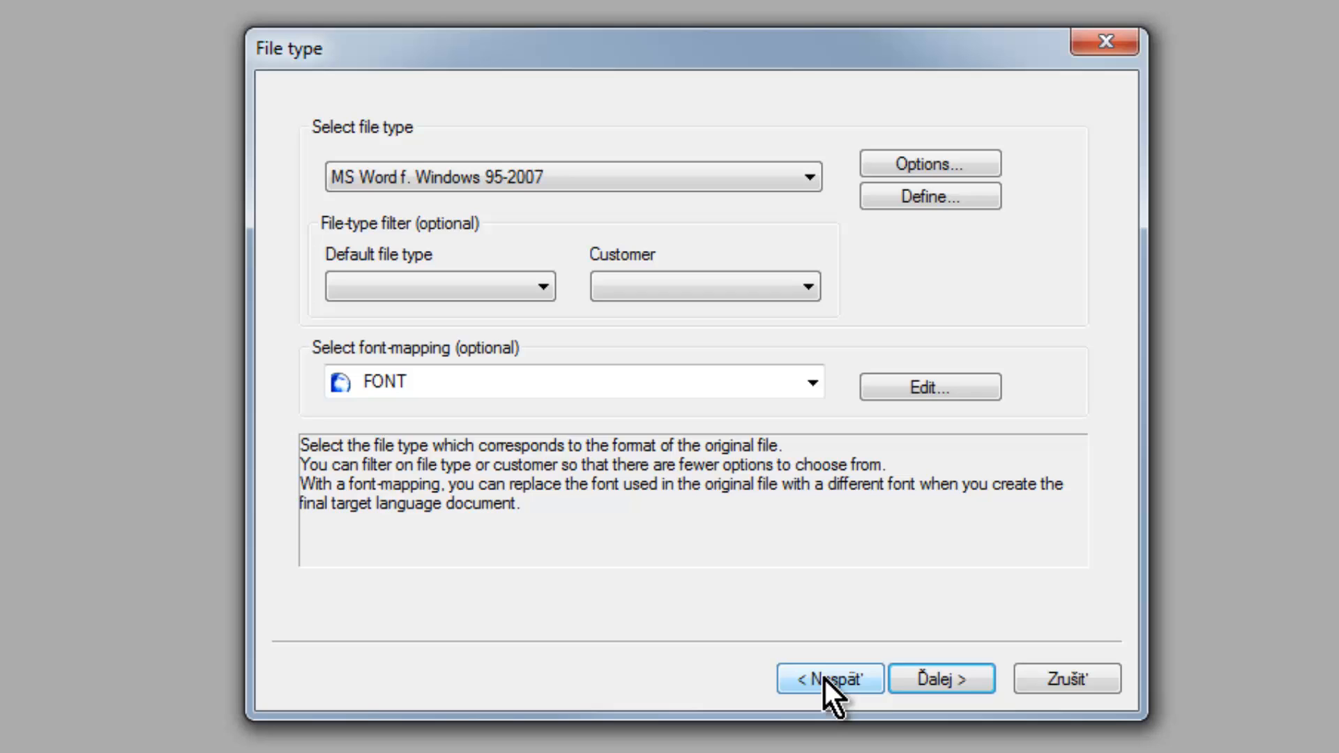
{"action": "left_click", "coordinate": [743, 171]}
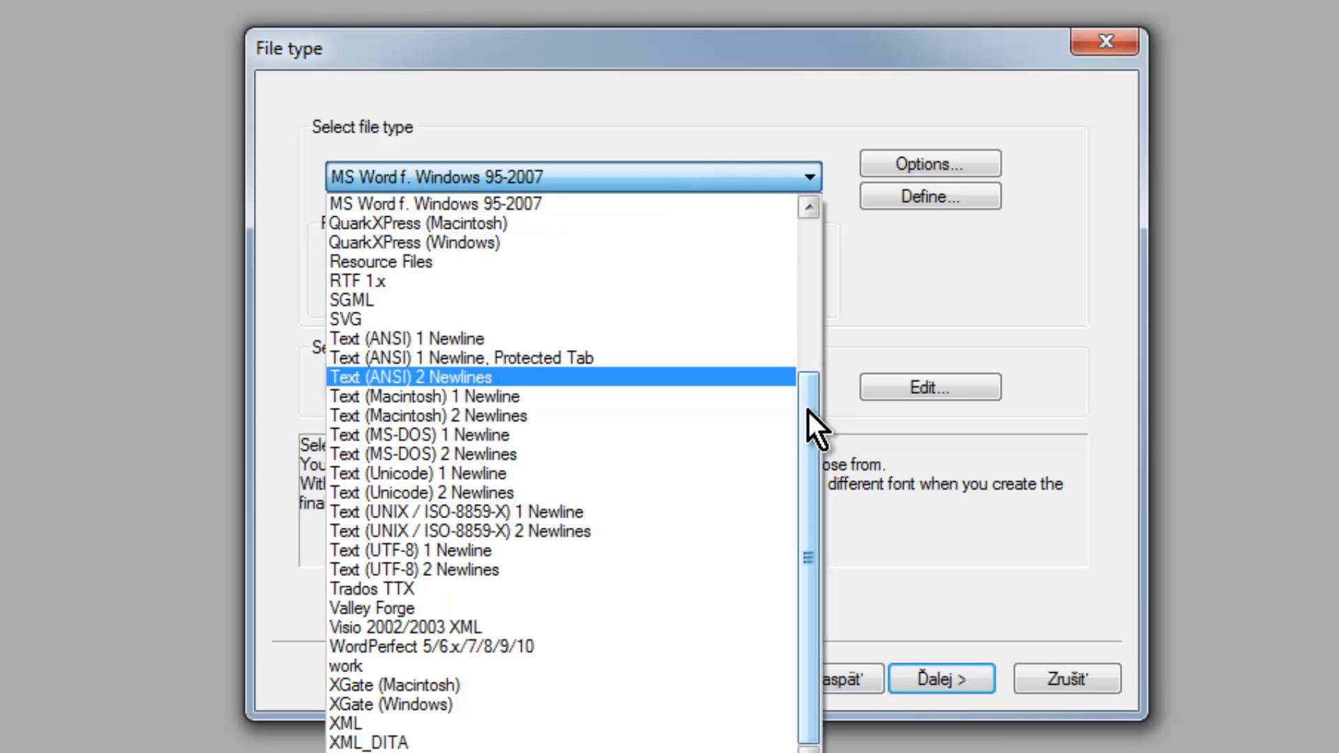
{"action": "left_click_drag", "start_coordinate": [809, 412], "coordinate": [799, 350]}
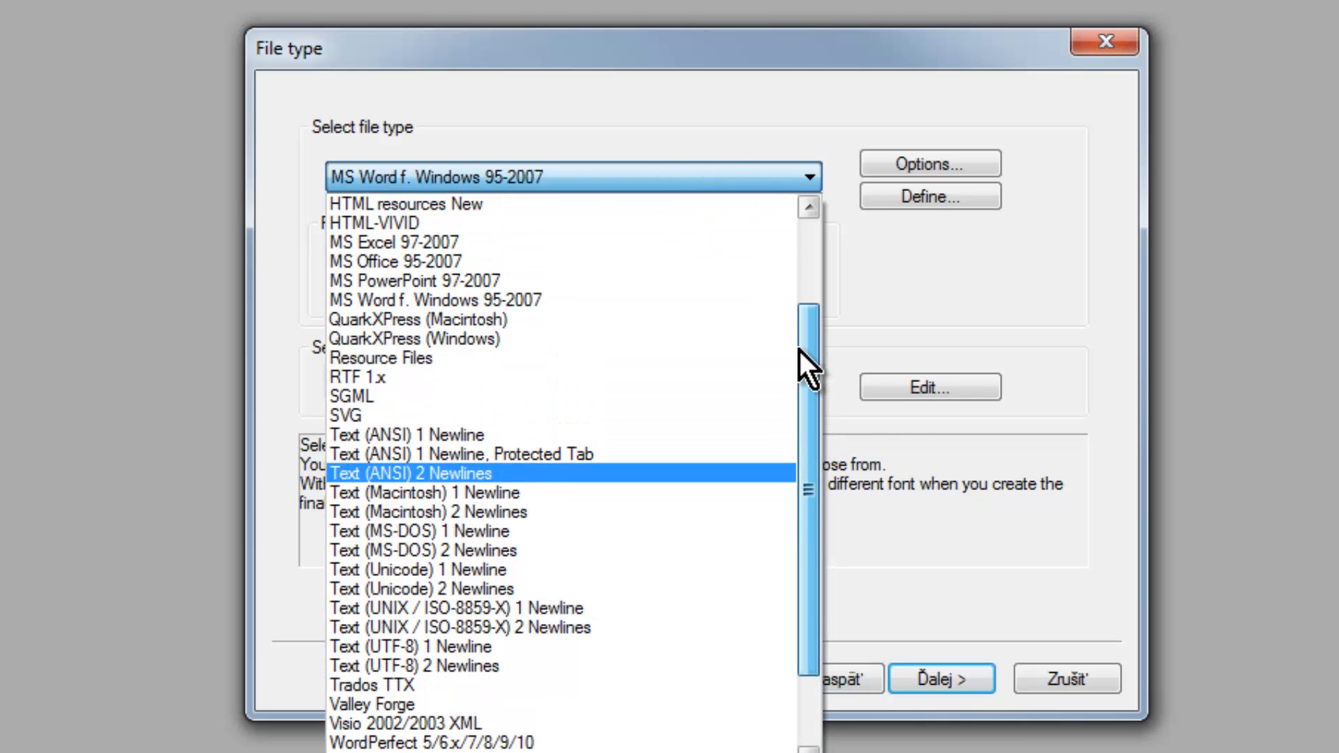
{"action": "left_click", "coordinate": [446, 247]}
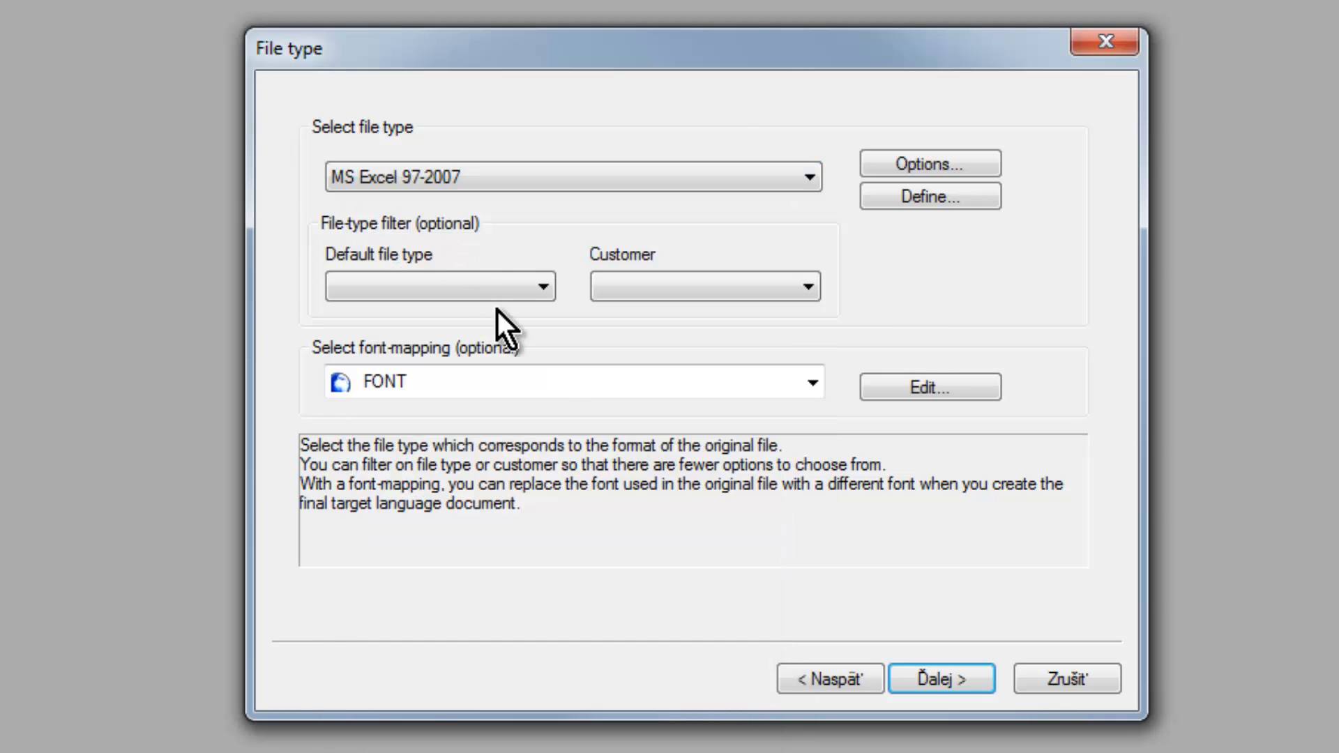
{"action": "left_click", "coordinate": [930, 678]}
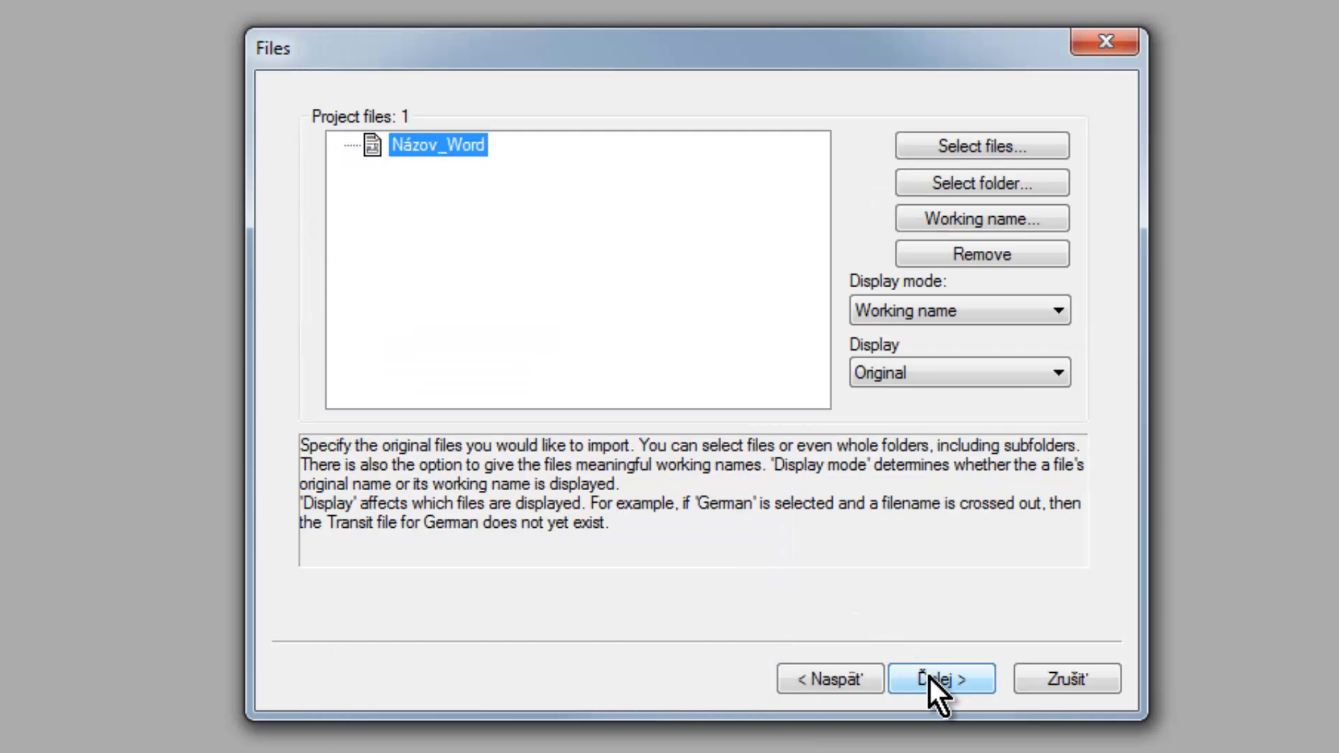
- Add Názov_Excel.xlsx from the Vlastný Projekt folder to the project files
{"action": "left_click", "coordinate": [935, 145]}
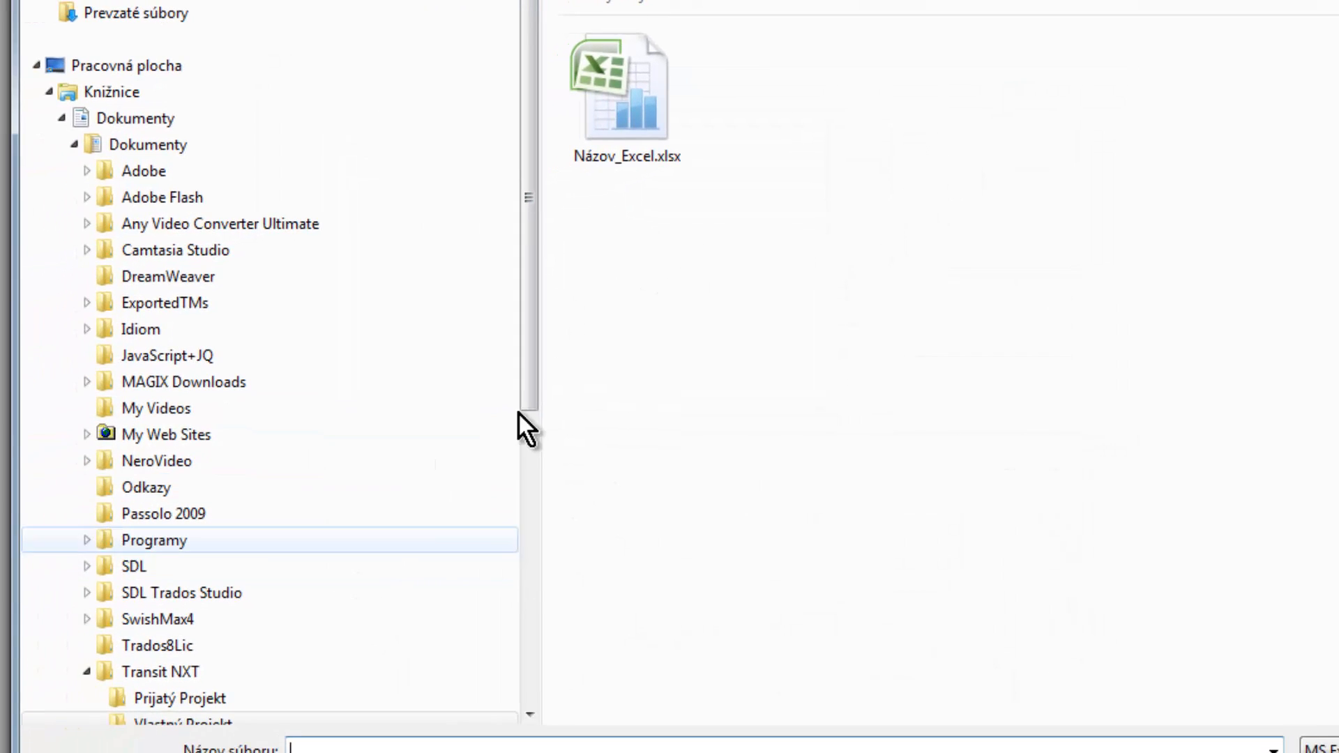
{"action": "left_click_drag", "start_coordinate": [529, 349], "coordinate": [529, 440]}
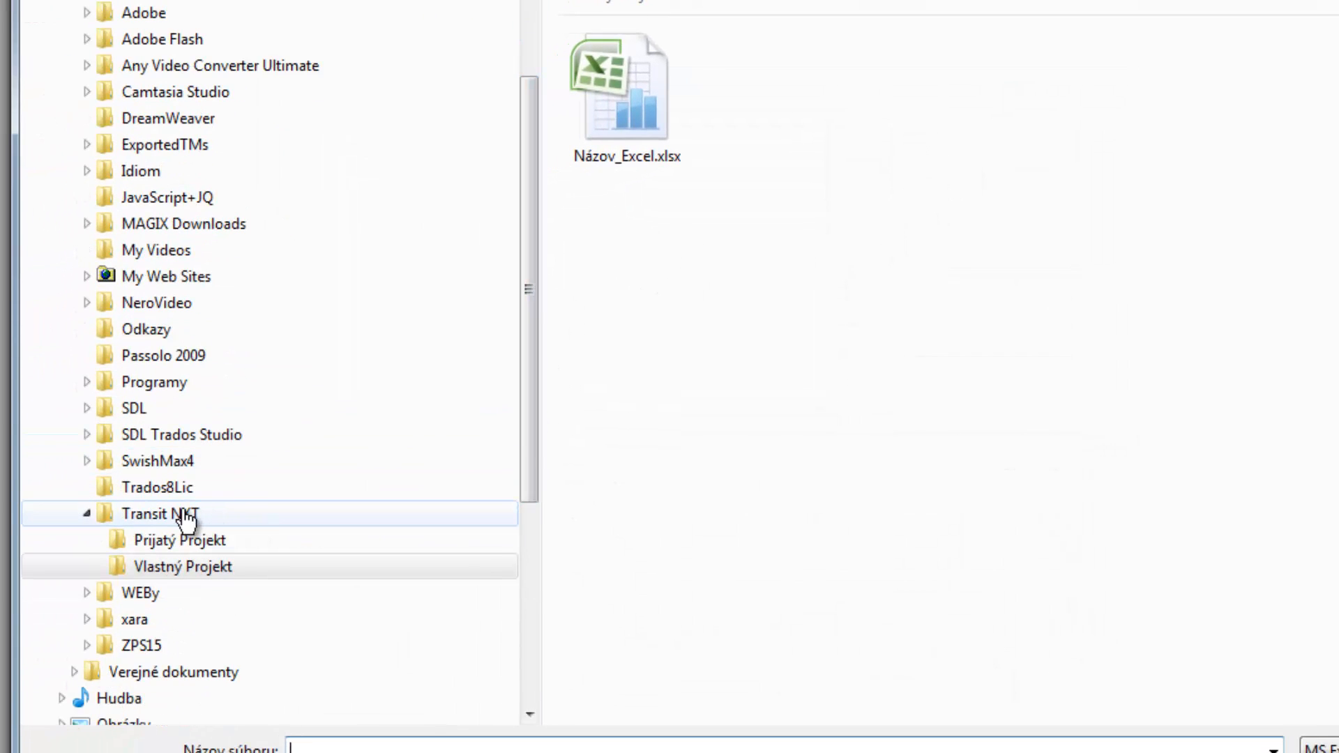
{"action": "left_click", "coordinate": [593, 97]}
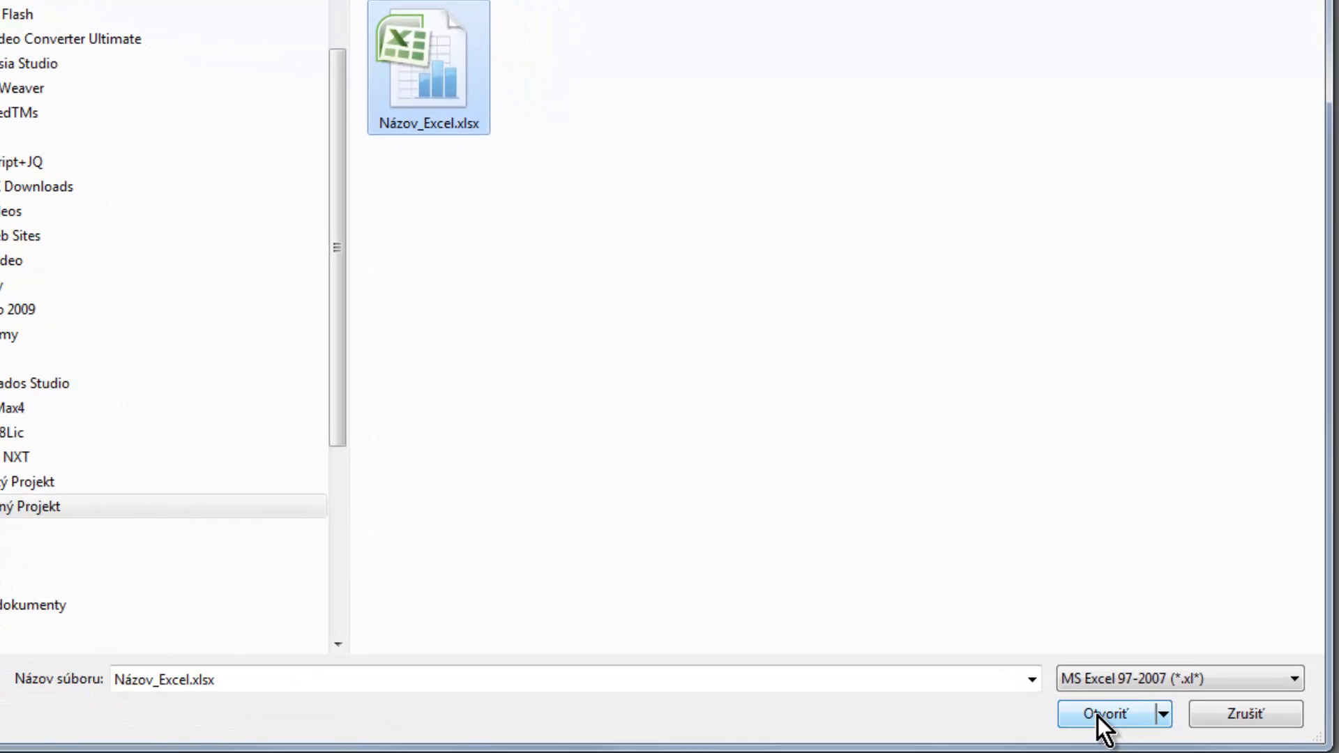
{"action": "left_click", "coordinate": [1098, 716]}
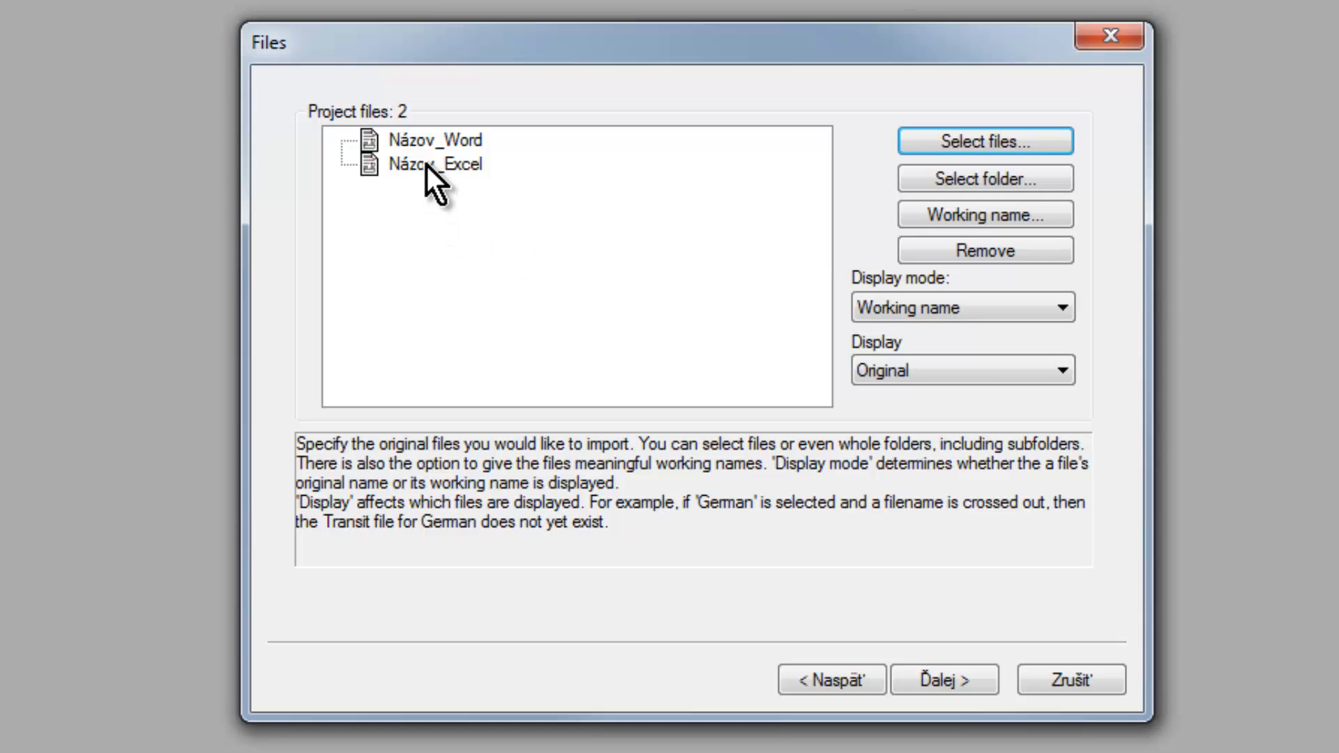
- Remove Názov_Word and Názov_Excel from the project files
{"action": "left_click", "coordinate": [461, 148]}
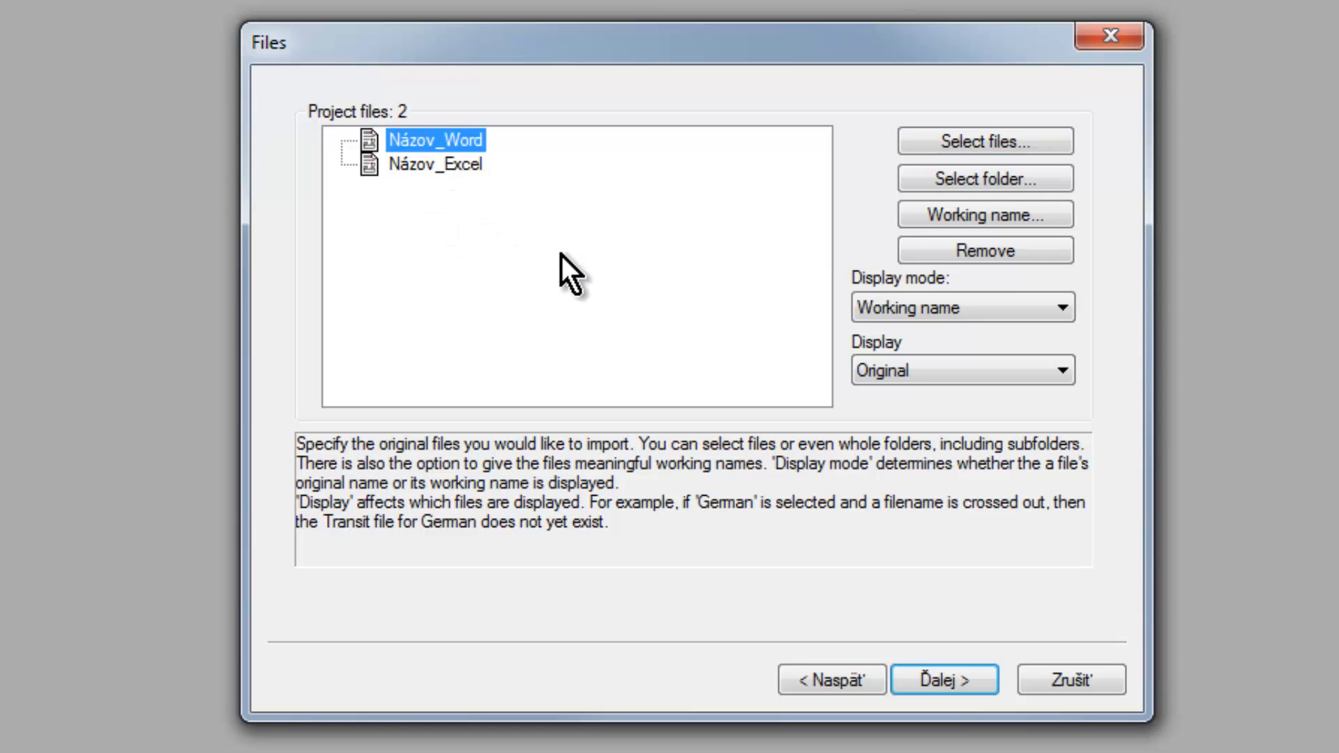
{"action": "left_click", "coordinate": [952, 251]}
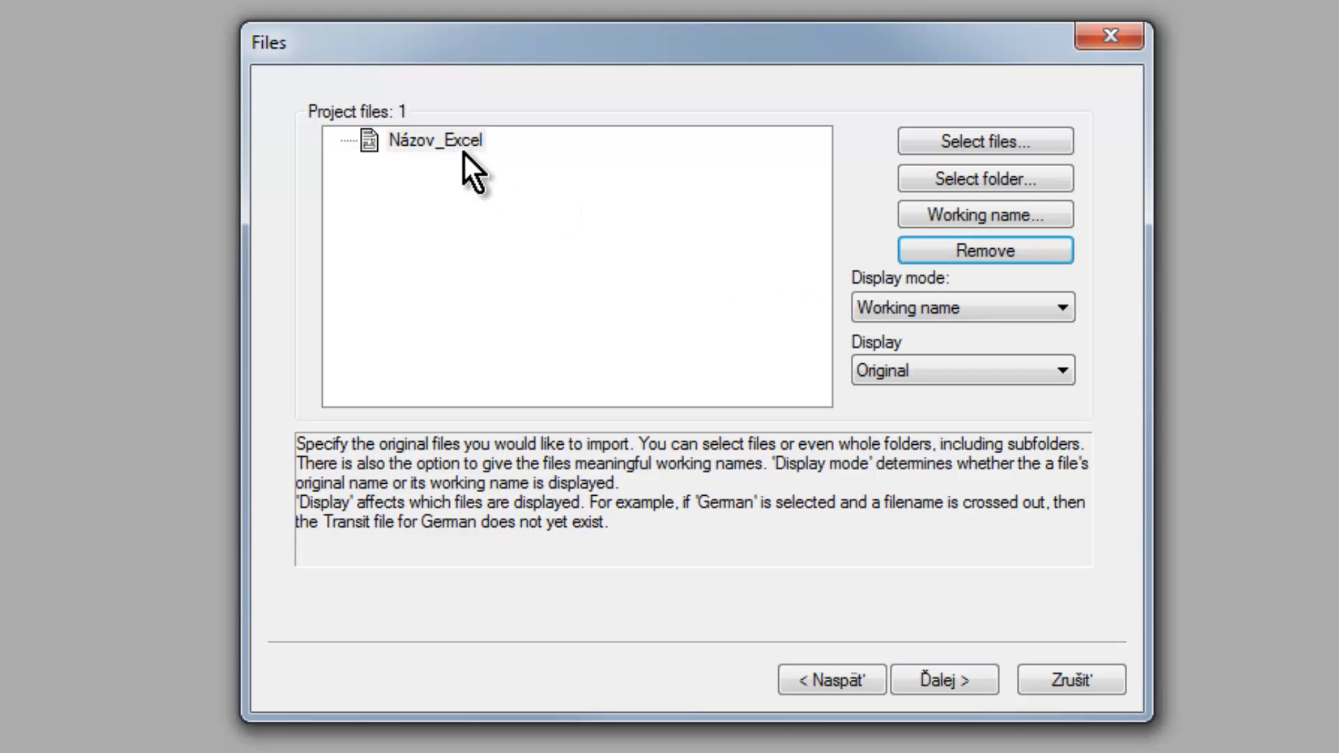
{"action": "left_click", "coordinate": [458, 142]}
{"action": "left_click", "coordinate": [925, 250]}
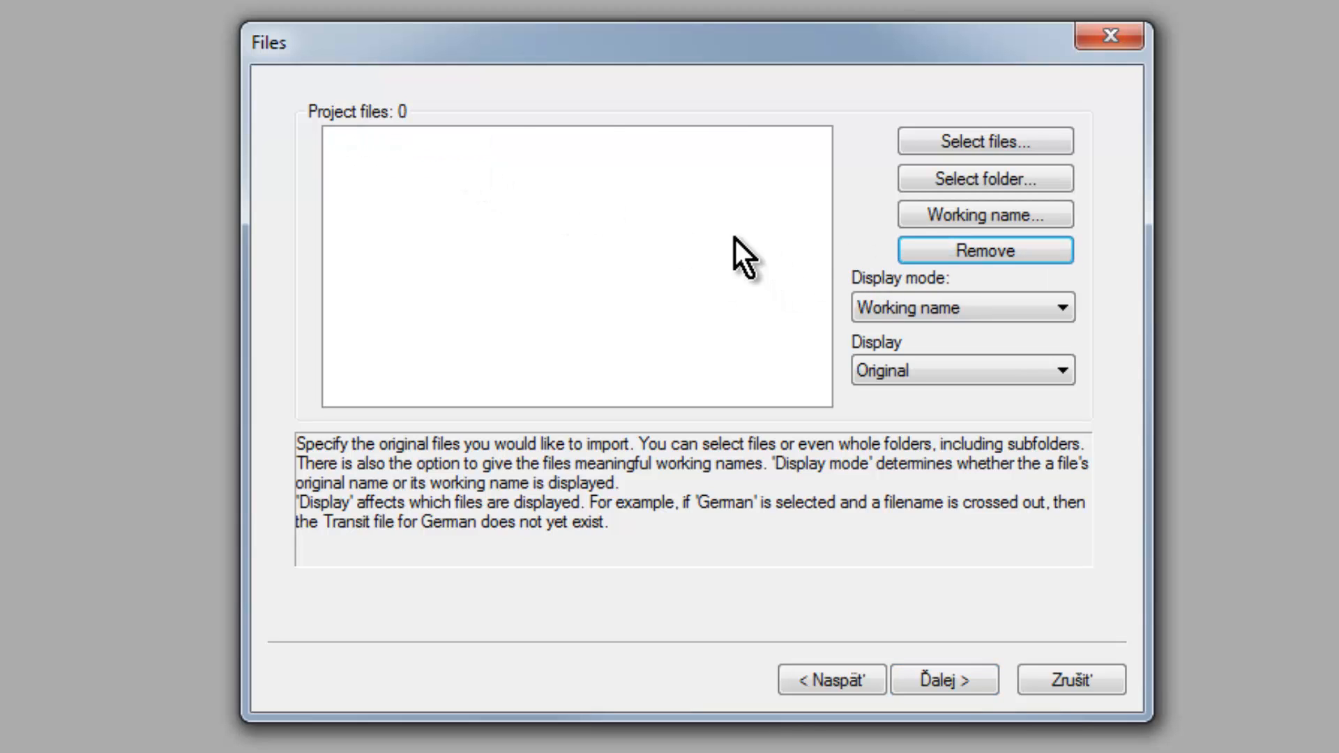
- Return to the file type settings, choose MS Office 95-2007 and continue to the project files
{"action": "left_click", "coordinate": [845, 679]}
{"action": "left_click", "coordinate": [493, 176]}
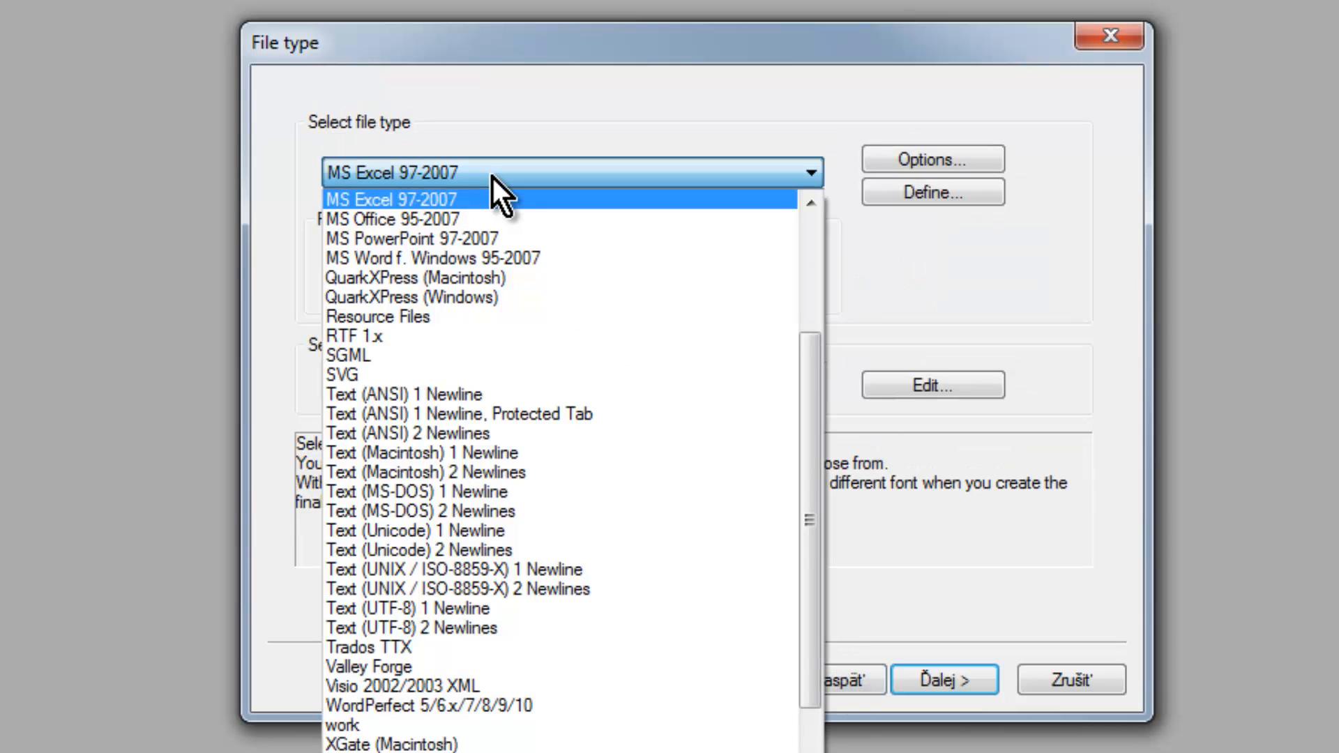
{"action": "left_click", "coordinate": [386, 219]}
{"action": "left_click", "coordinate": [961, 686]}
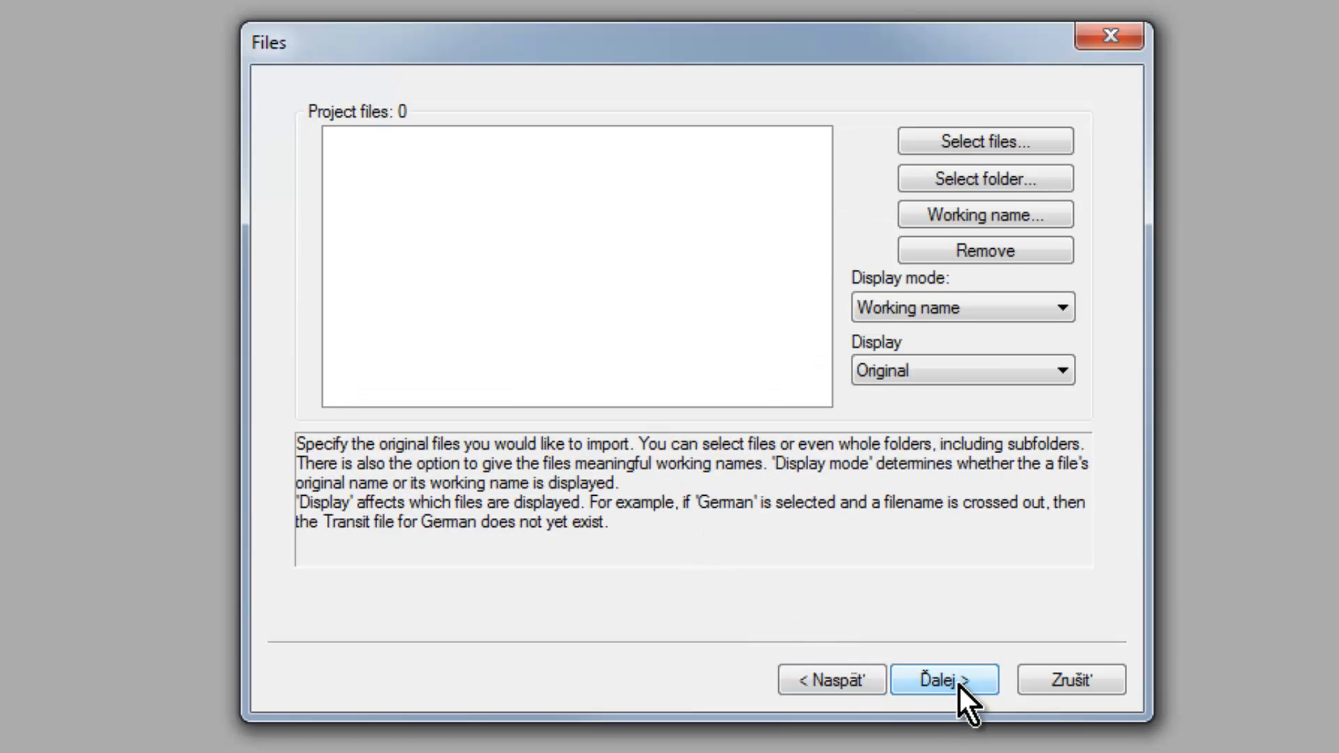
- Add both Názov_Excel.xlsx and Názov_Word.docx from the Vlastný Projekt folder to the project files together
{"action": "left_click", "coordinate": [967, 140]}
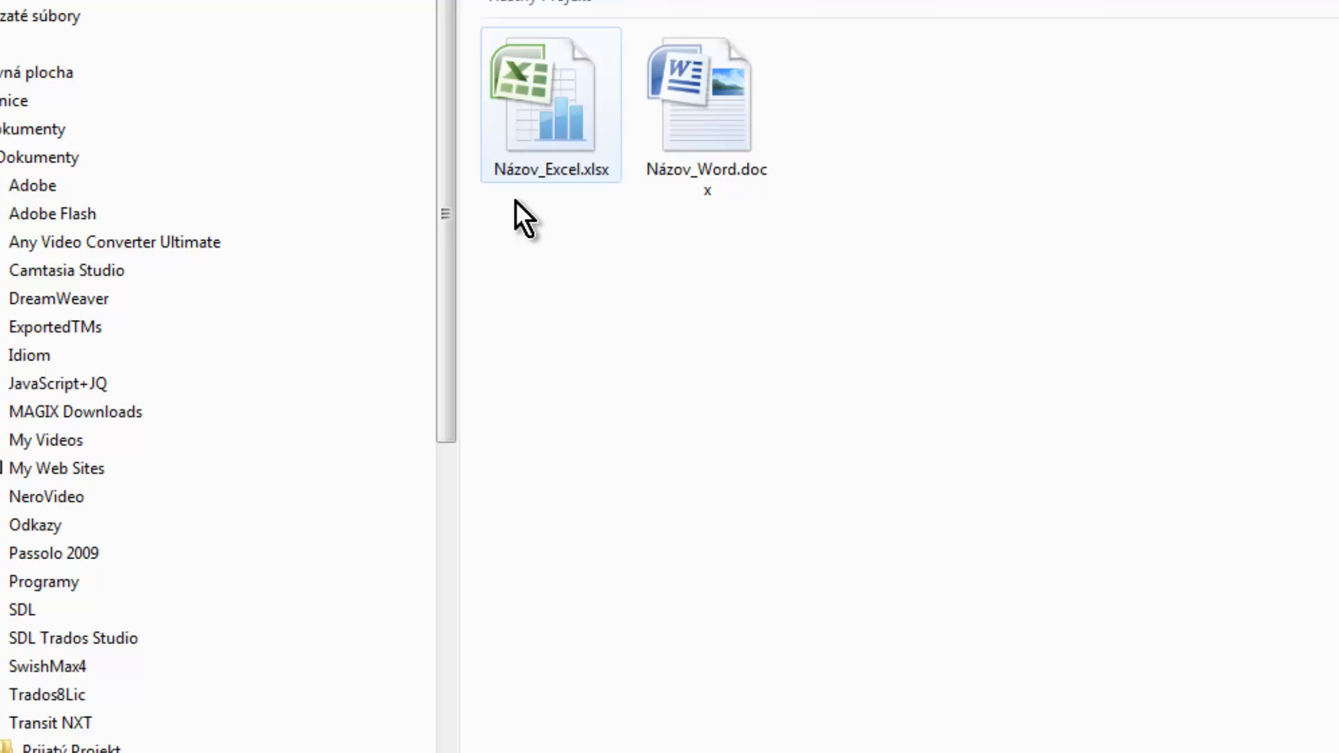
{"action": "left_click_drag", "start_coordinate": [445, 229], "coordinate": [445, 361]}
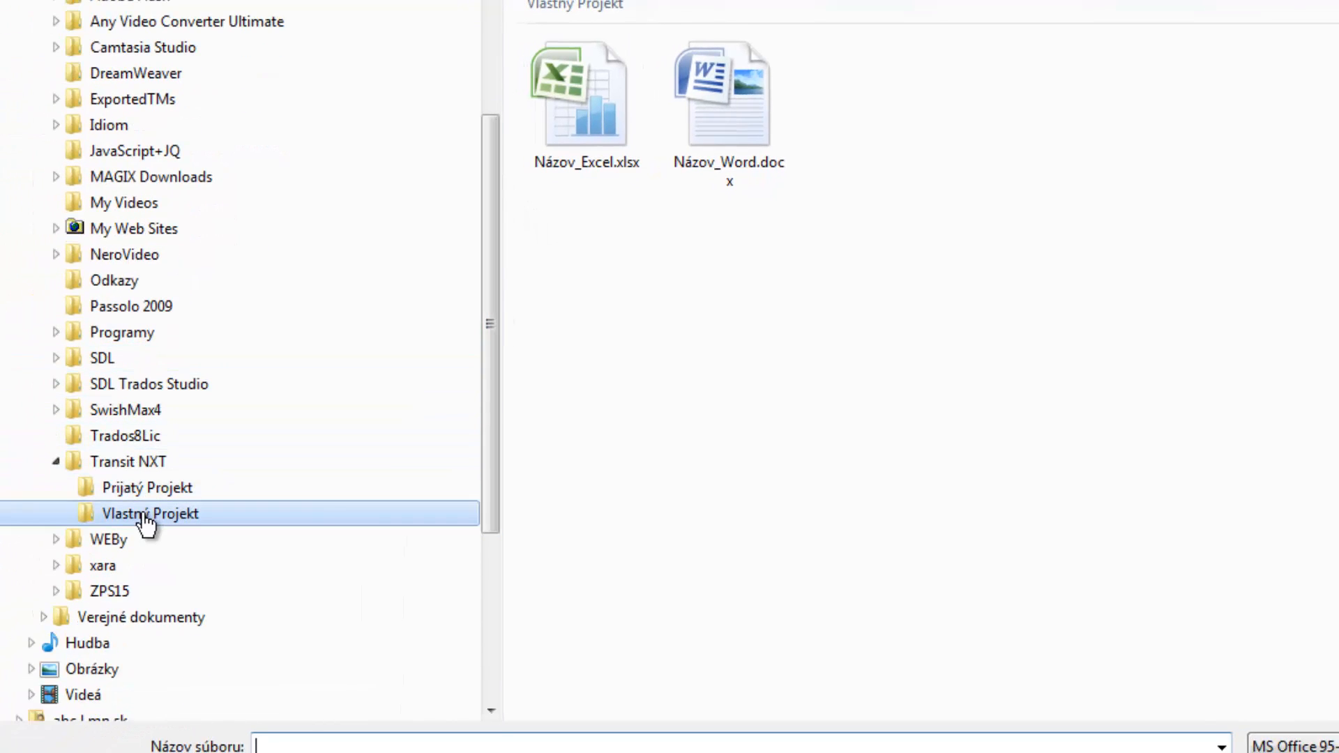
{"action": "left_click_drag", "start_coordinate": [576, 227], "coordinate": [728, 121]}
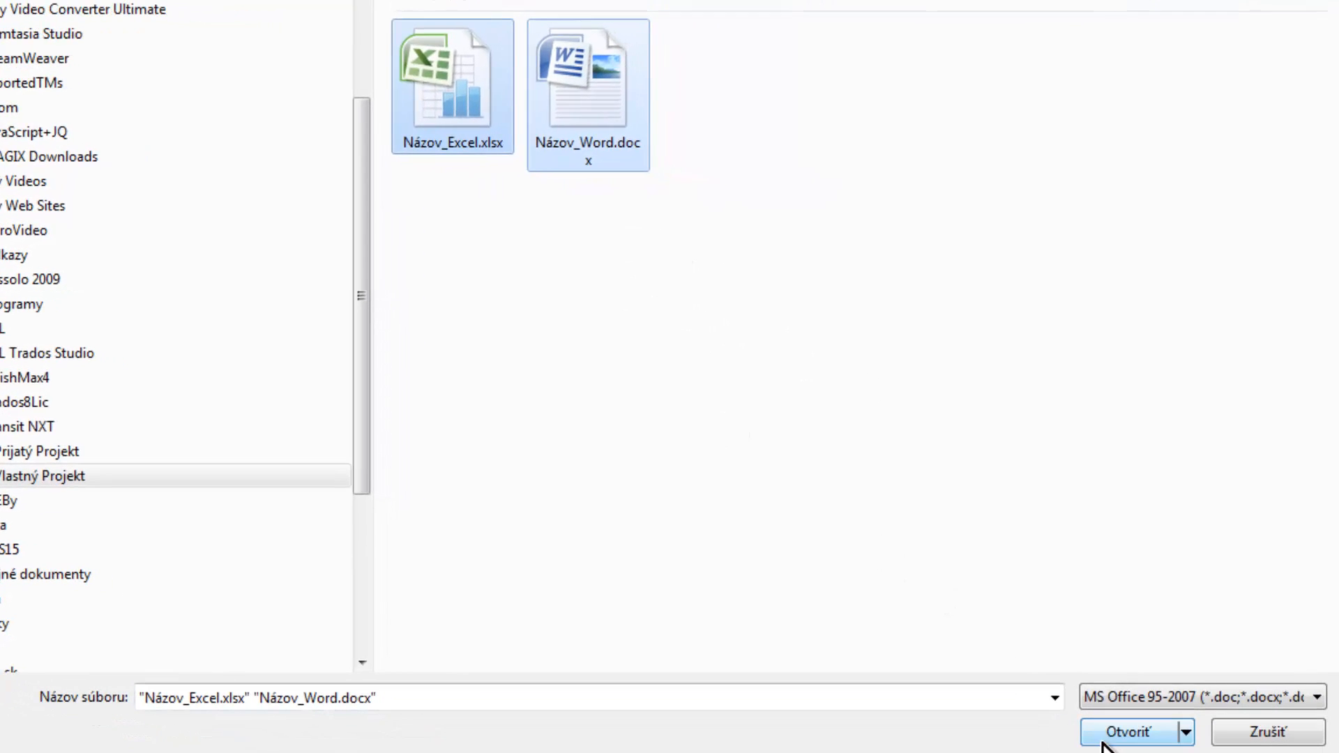
{"action": "left_click", "coordinate": [1109, 737]}
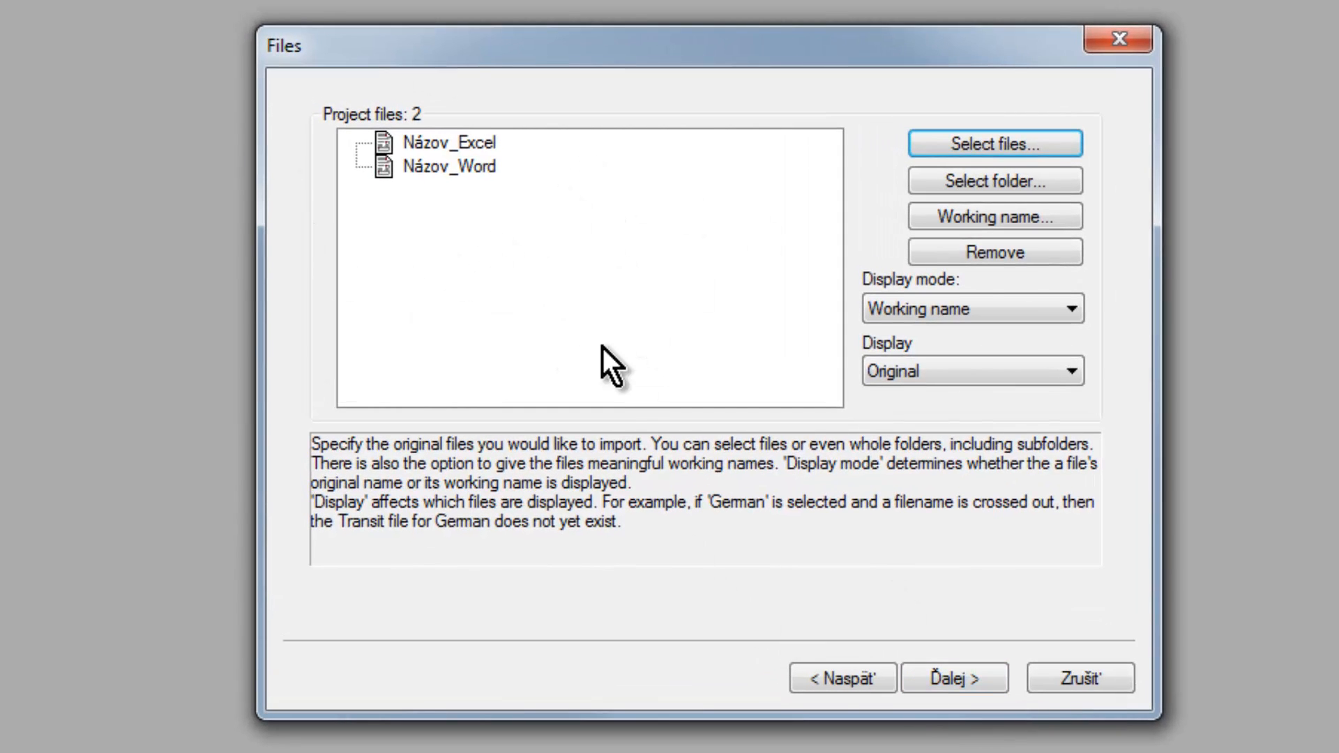
- Continue without adding reference material or dictionaries, finish creating the project and decline starting the import immediately
{"action": "left_click", "coordinate": [963, 684]}
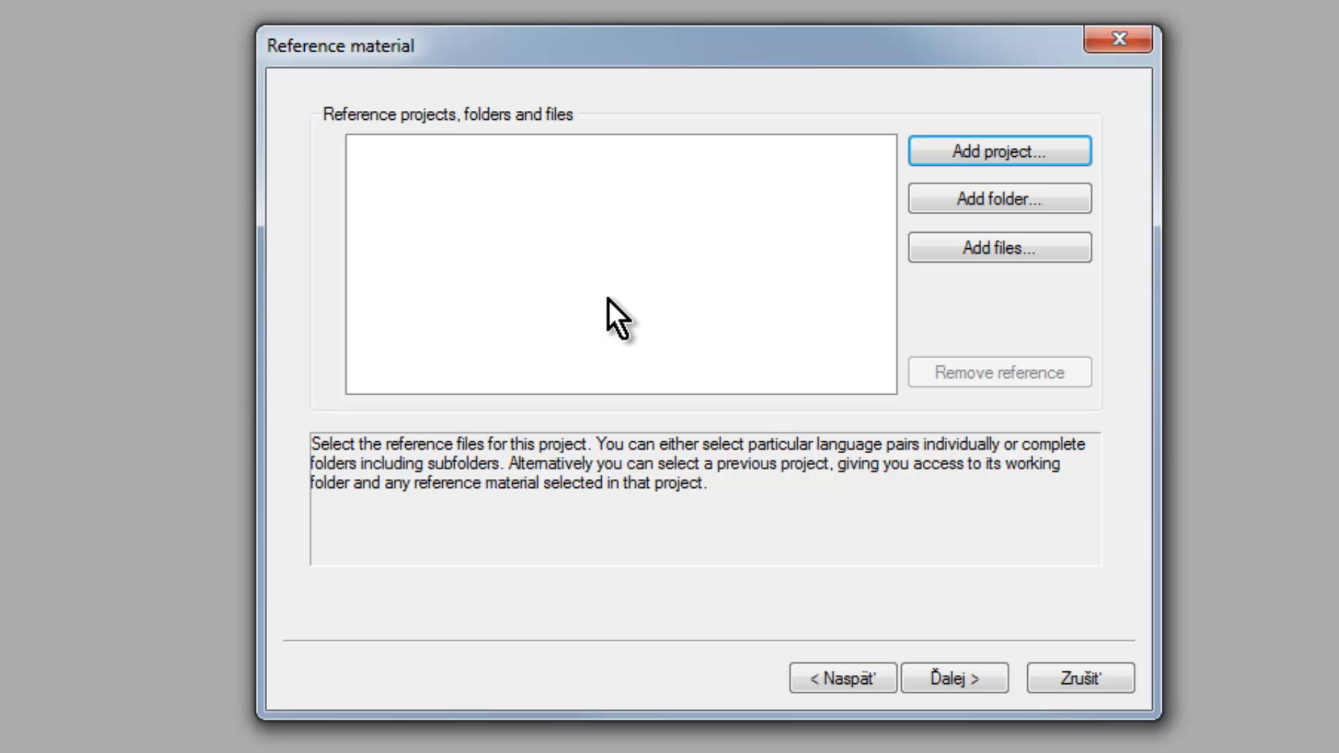
{"action": "left_click", "coordinate": [935, 680]}
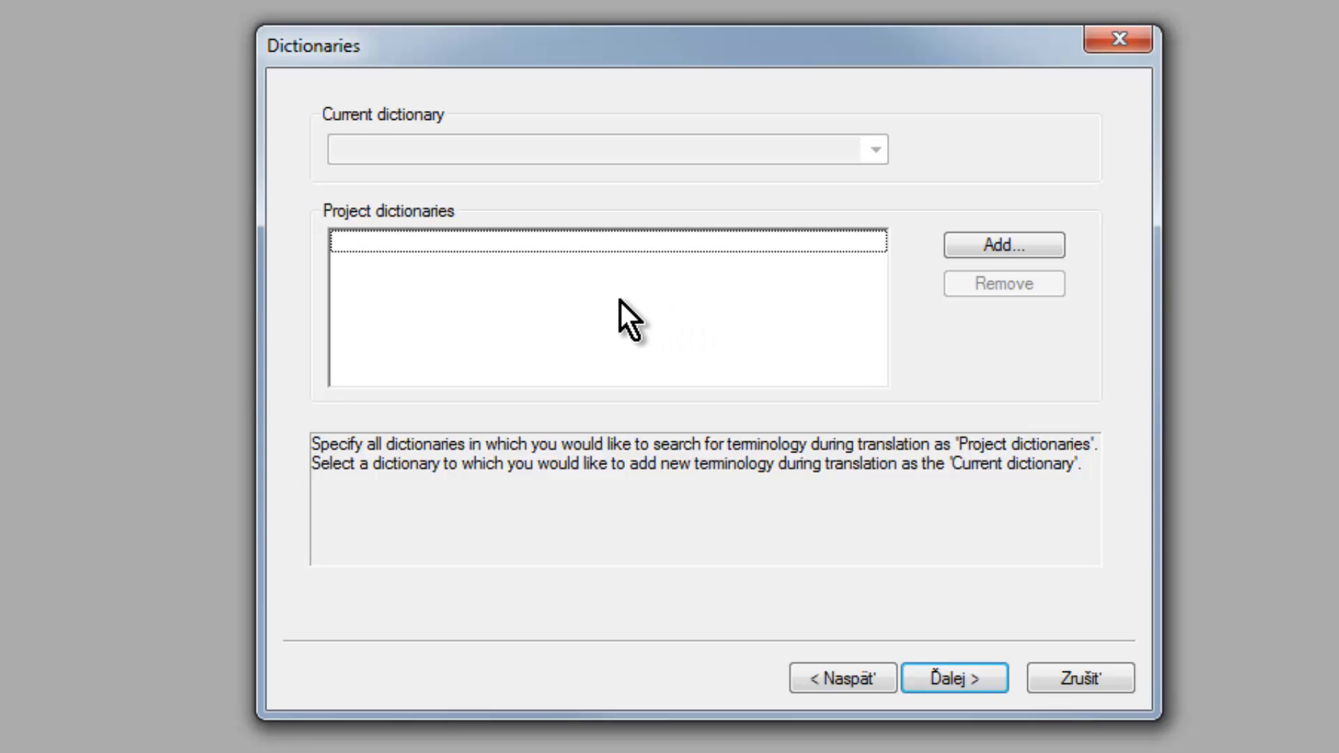
{"action": "left_click", "coordinate": [950, 676]}
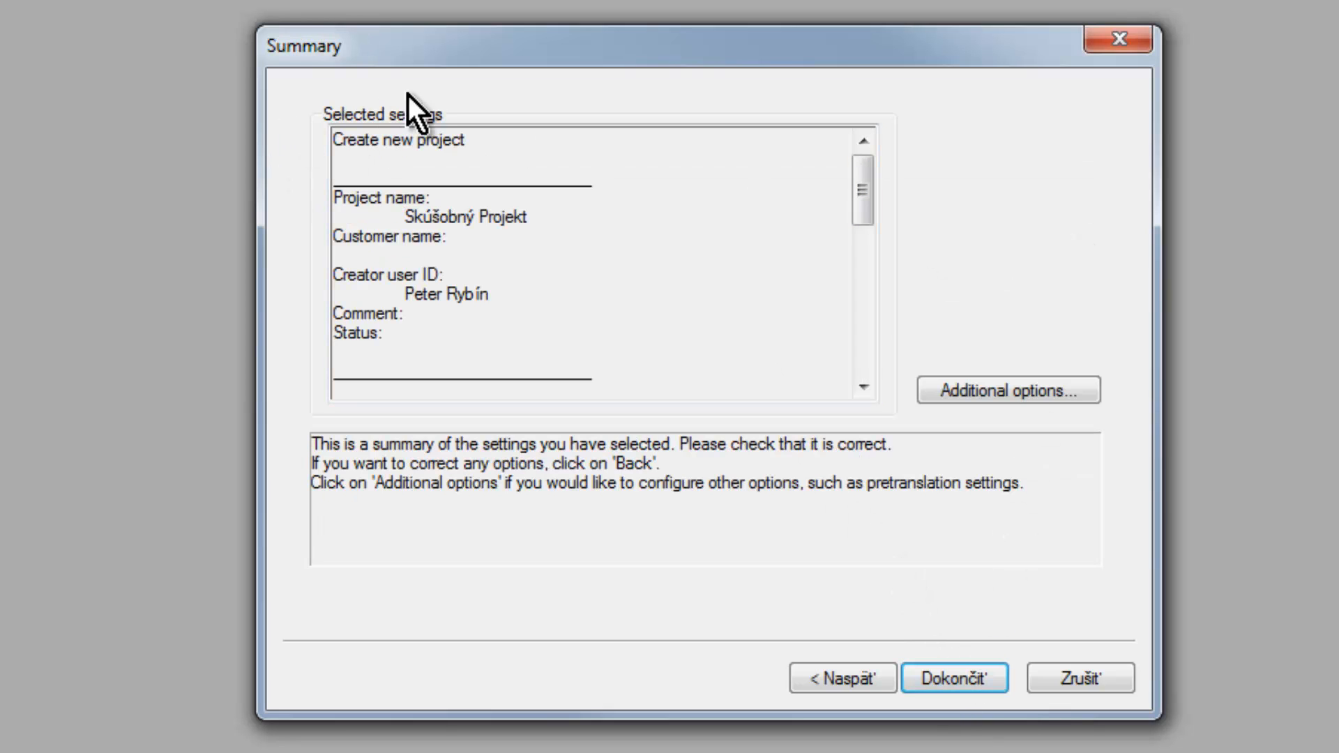
{"action": "left_click", "coordinate": [939, 678]}
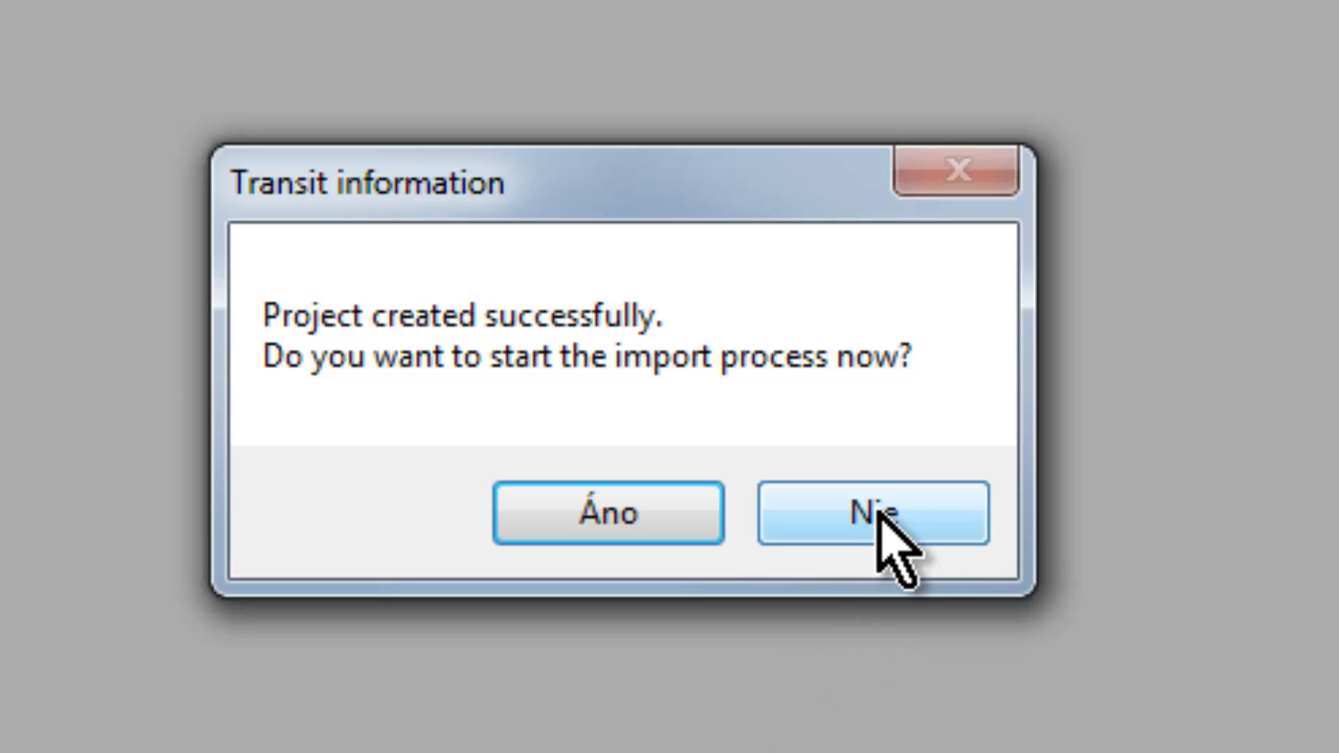
{"action": "left_click", "coordinate": [882, 535]}
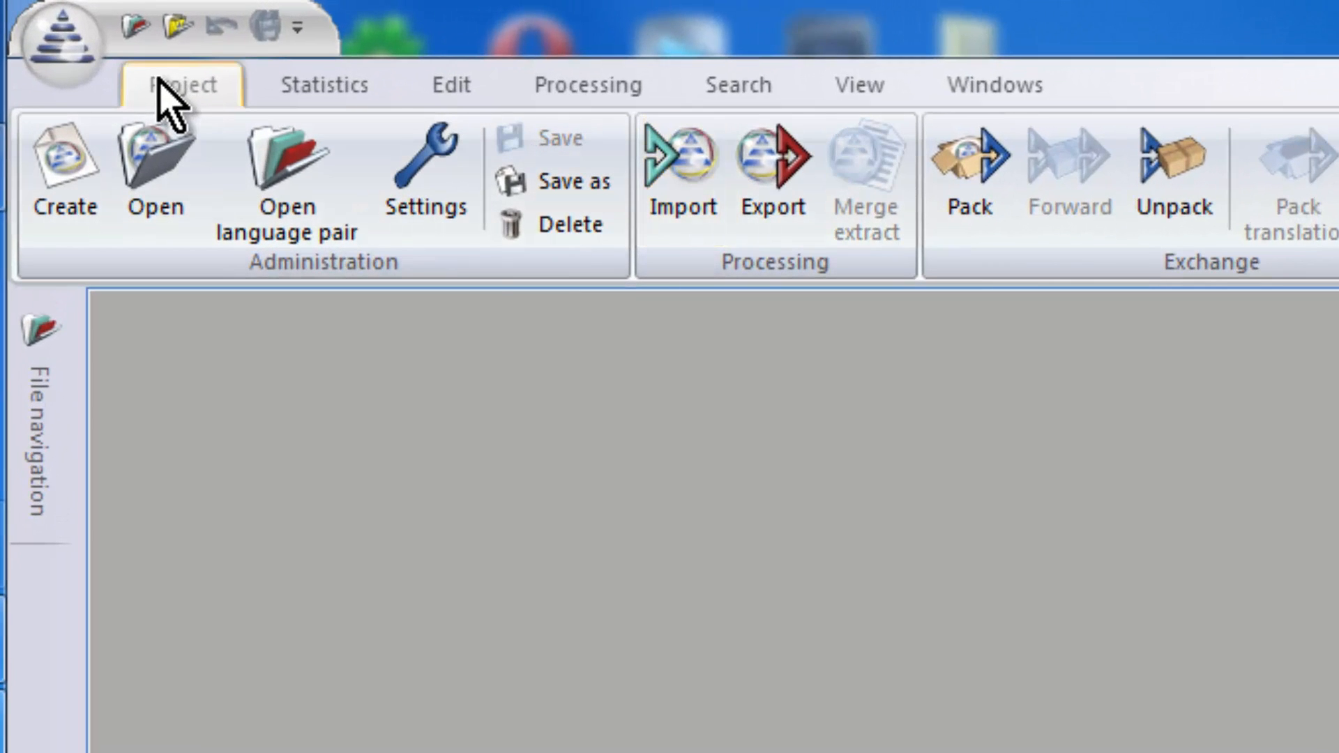
{"action": "left_click", "coordinate": [334, 91]}
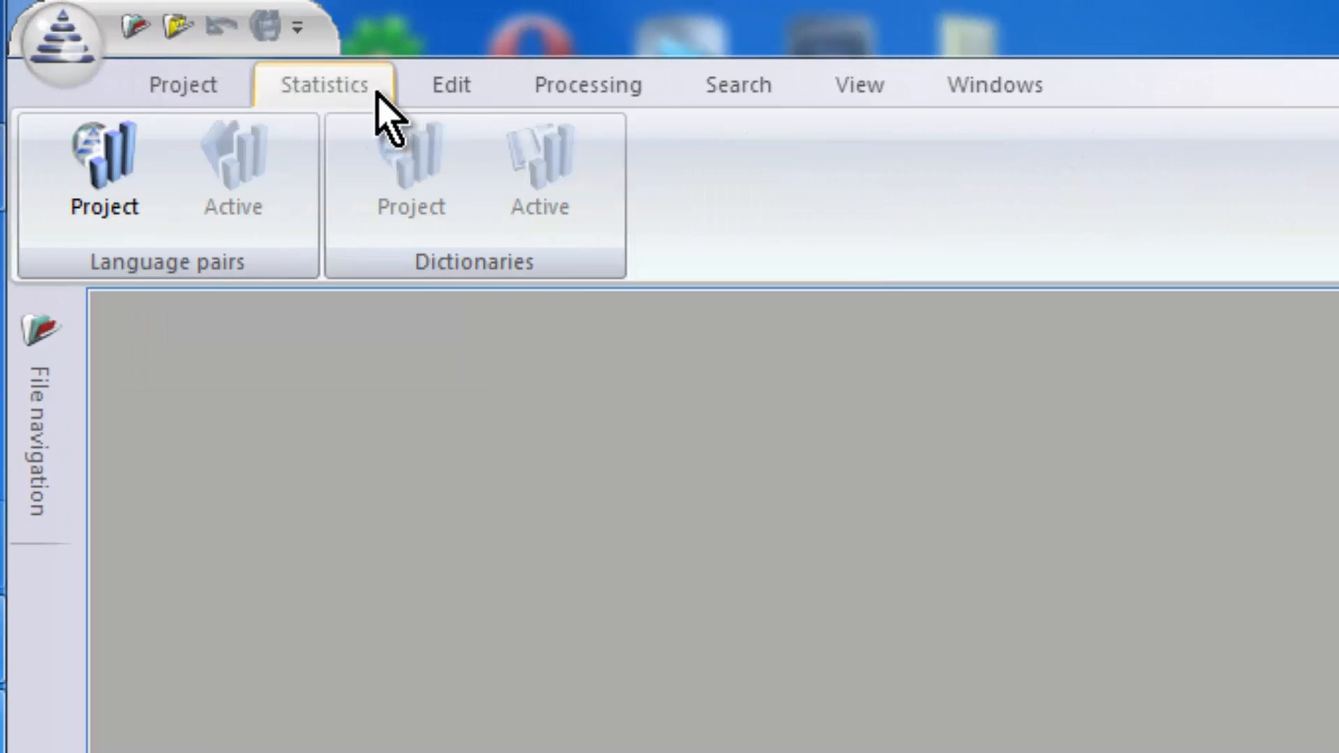
{"action": "left_click", "coordinate": [452, 97]}
{"action": "left_click", "coordinate": [613, 105]}
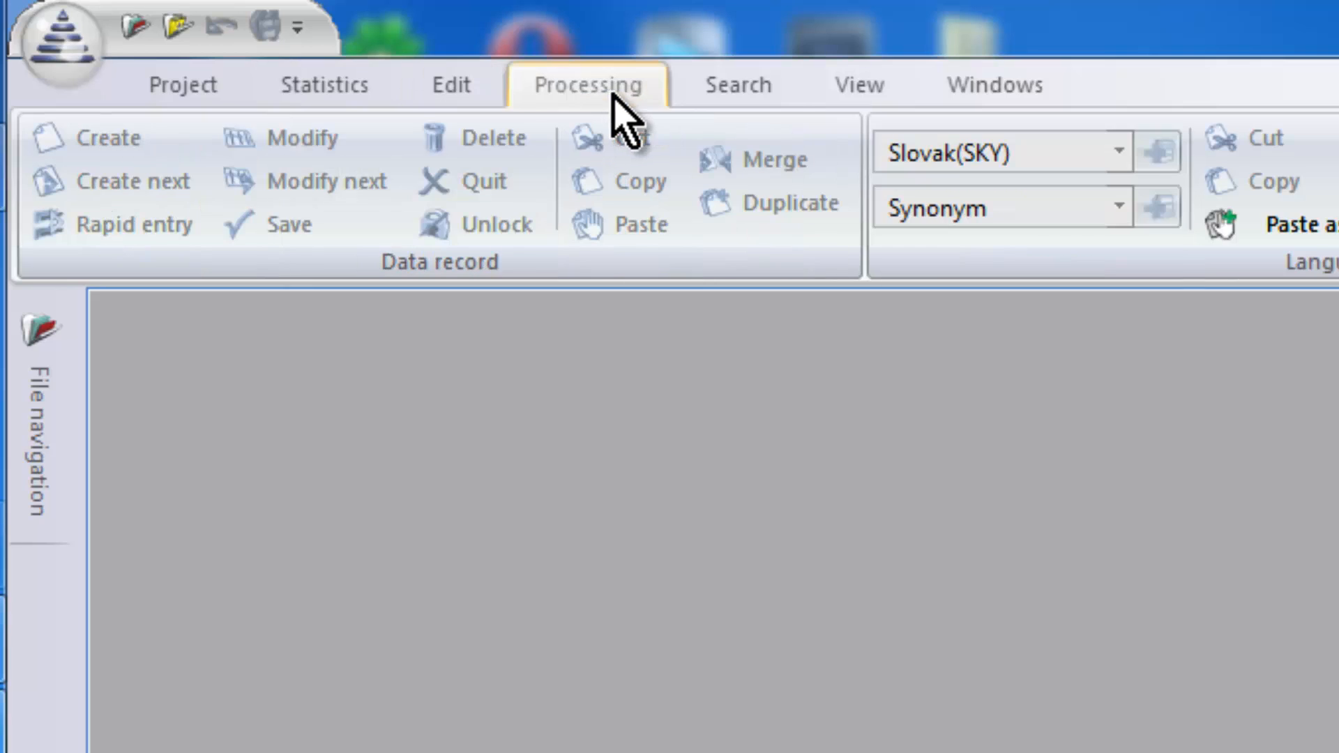
{"action": "left_click", "coordinate": [211, 87]}
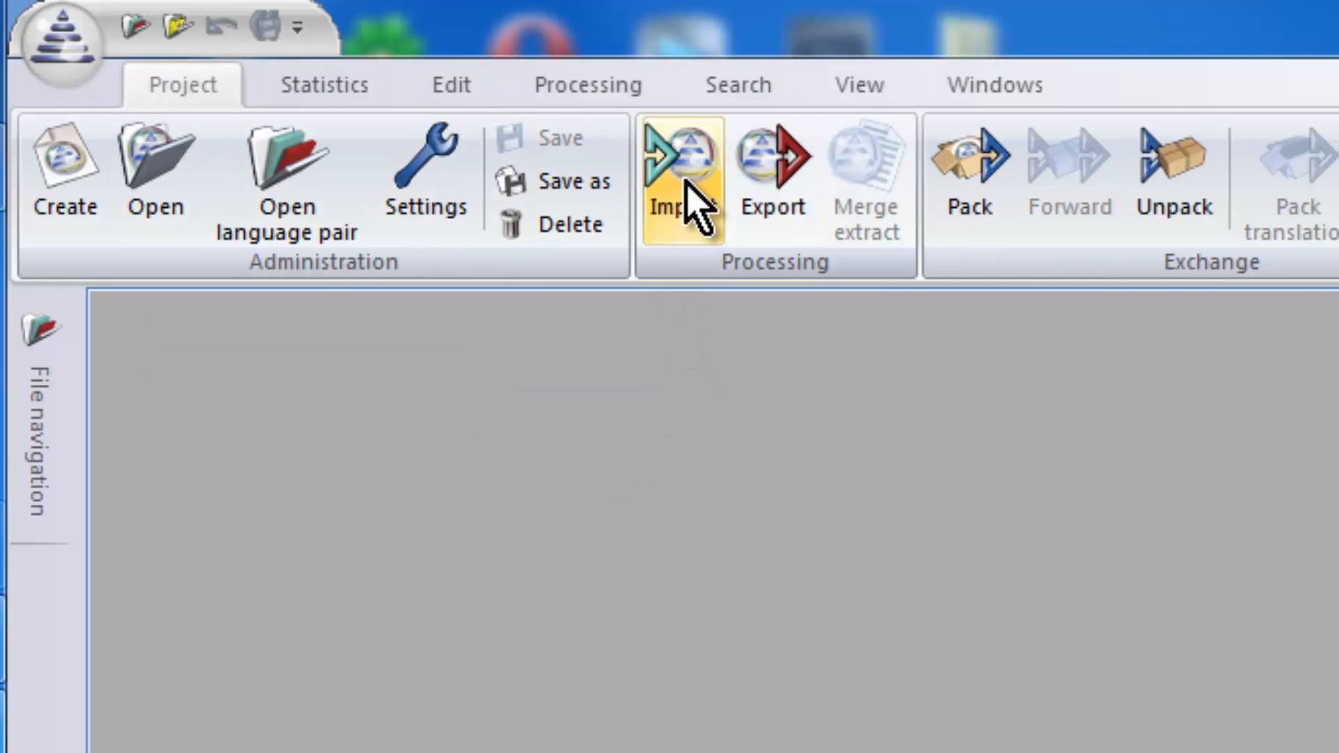
- Import the project for the Slovak target language, accept the segmentation check without changes and close the import dialogs
{"action": "left_click", "coordinate": [691, 205]}
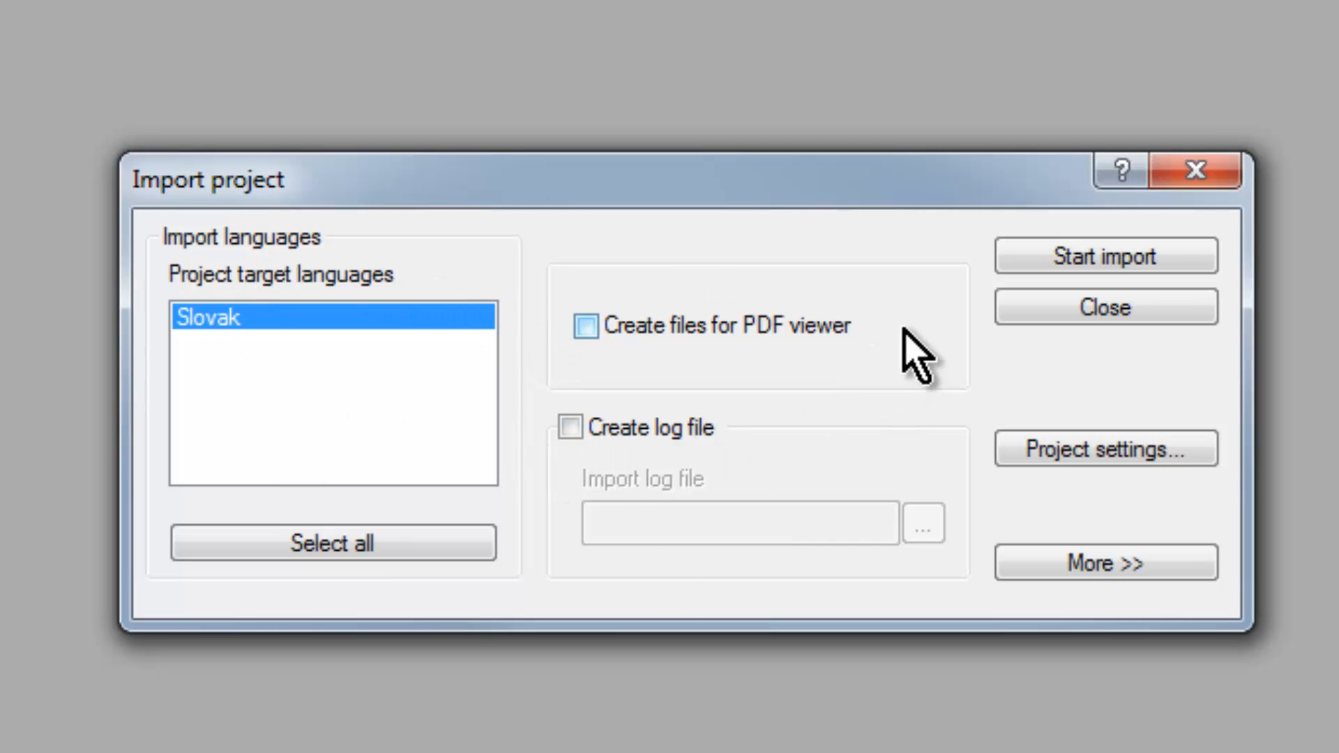
{"action": "left_click", "coordinate": [1034, 262]}
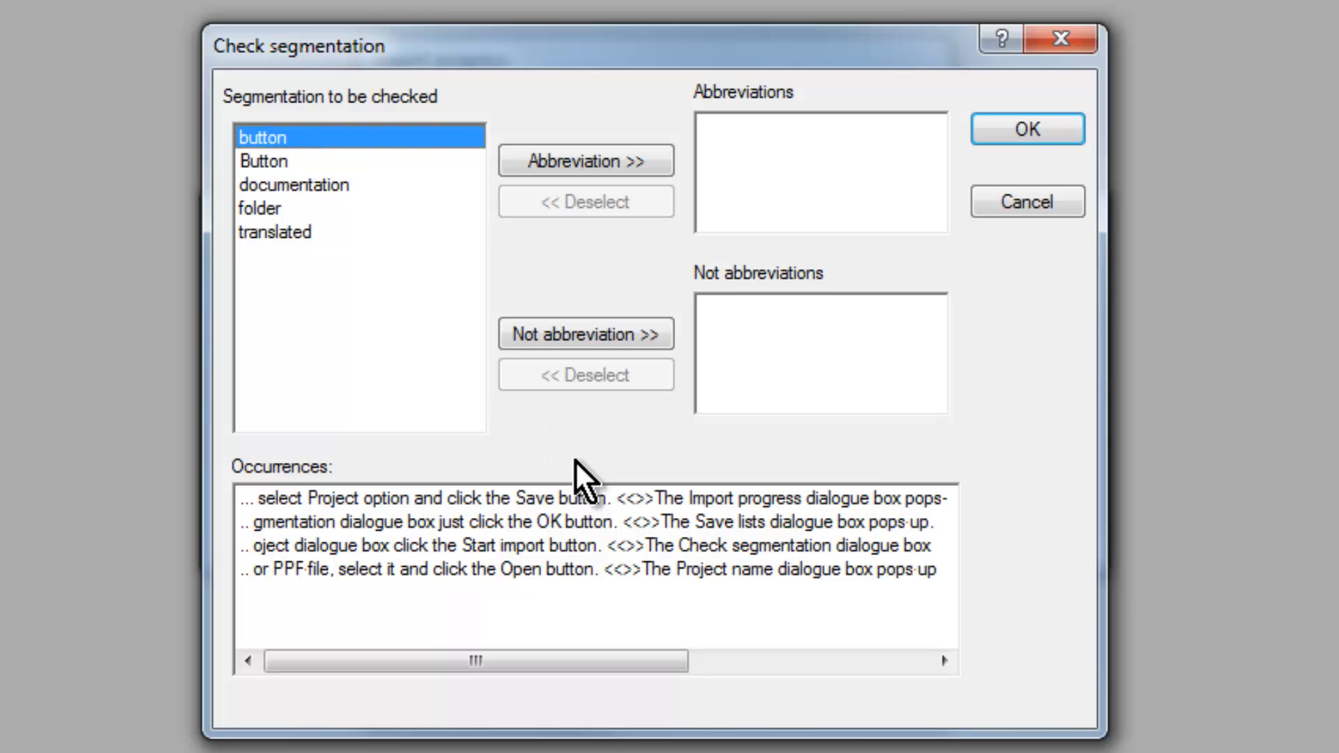
{"action": "left_click", "coordinate": [1023, 129]}
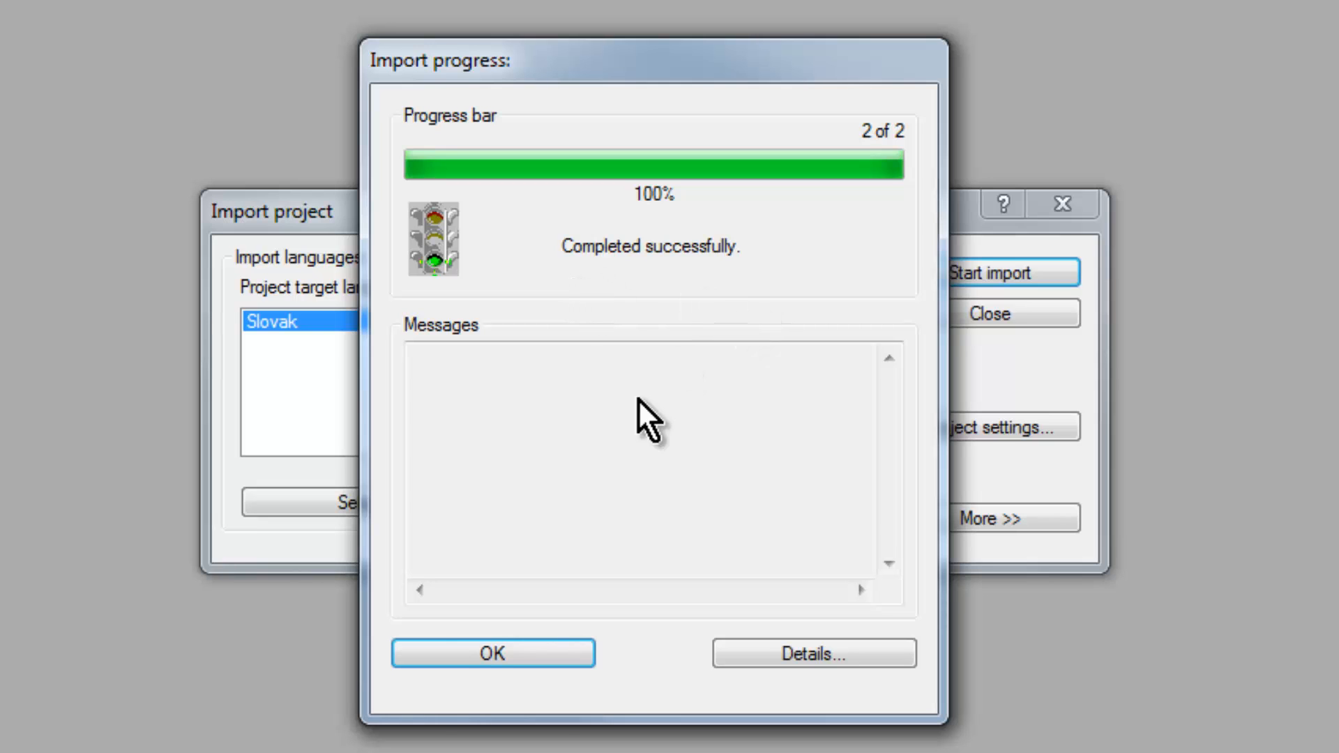
{"action": "left_click", "coordinate": [483, 648]}
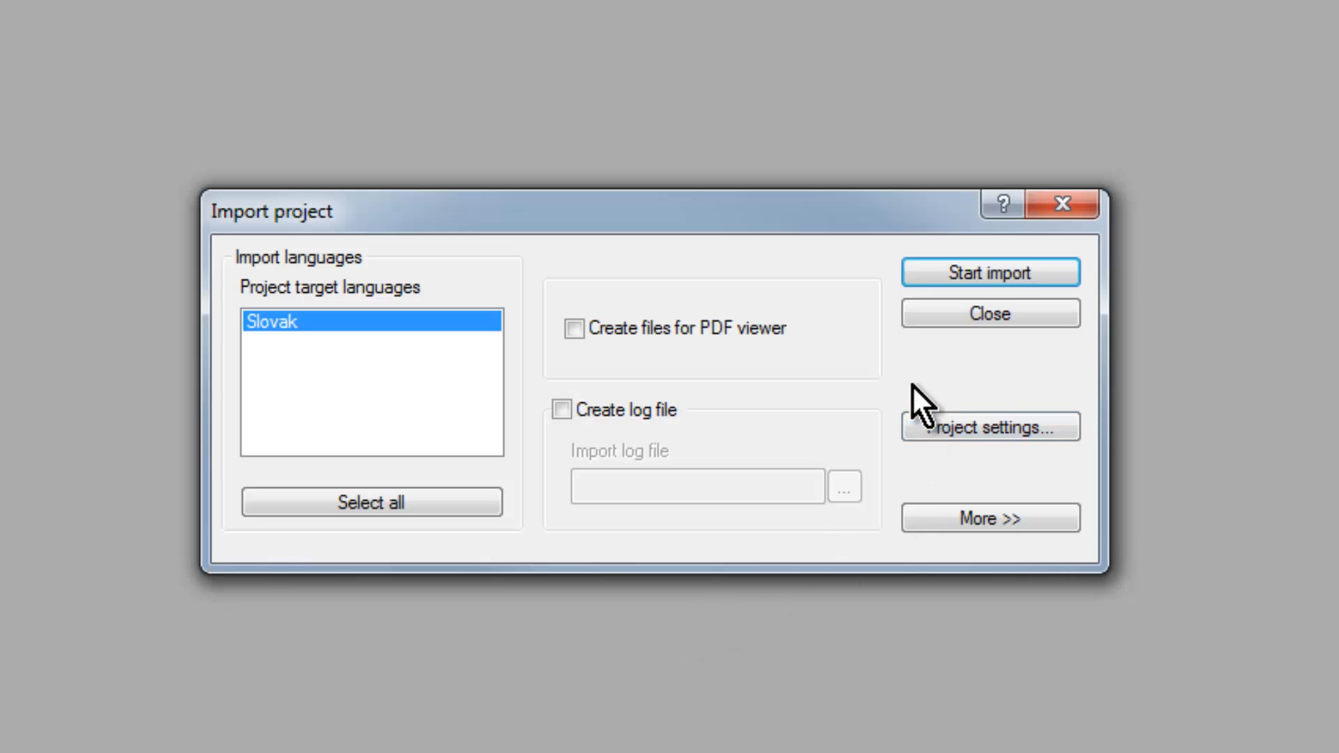
{"action": "left_click", "coordinate": [948, 314]}
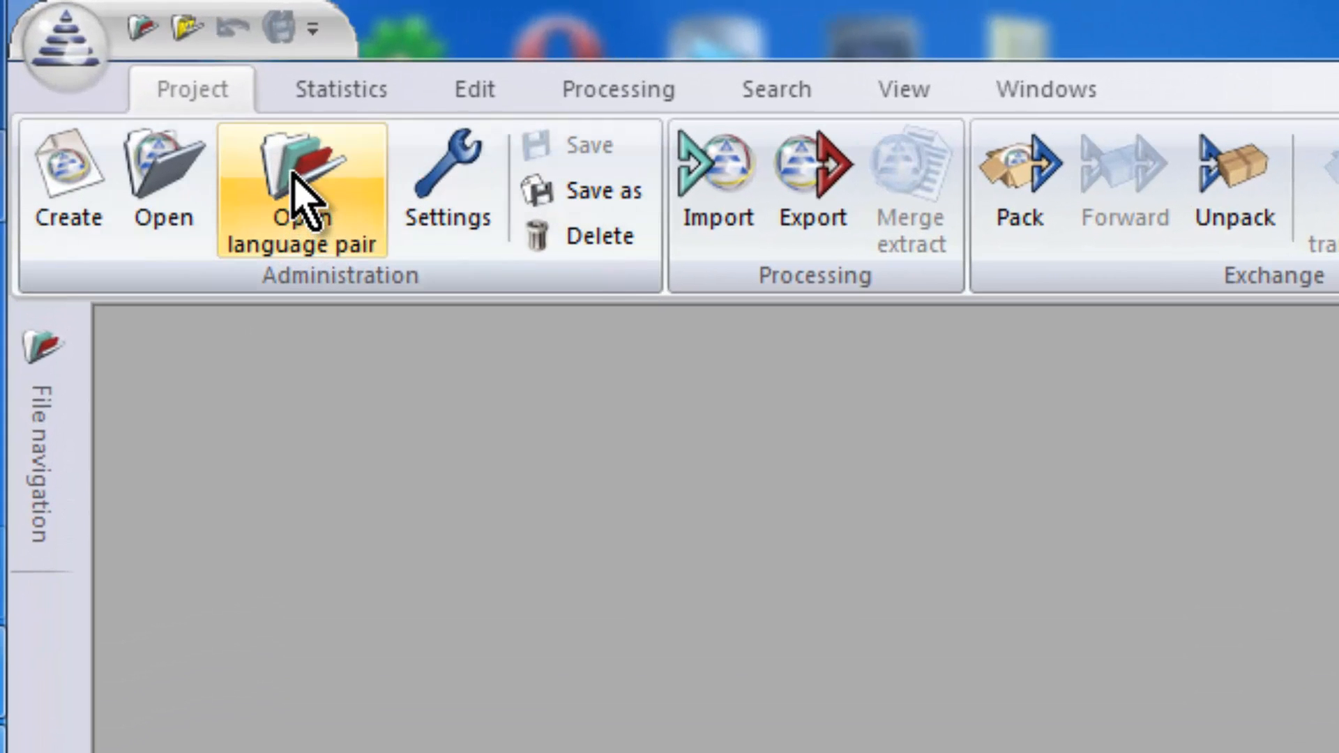
{"action": "left_click", "coordinate": [293, 175]}
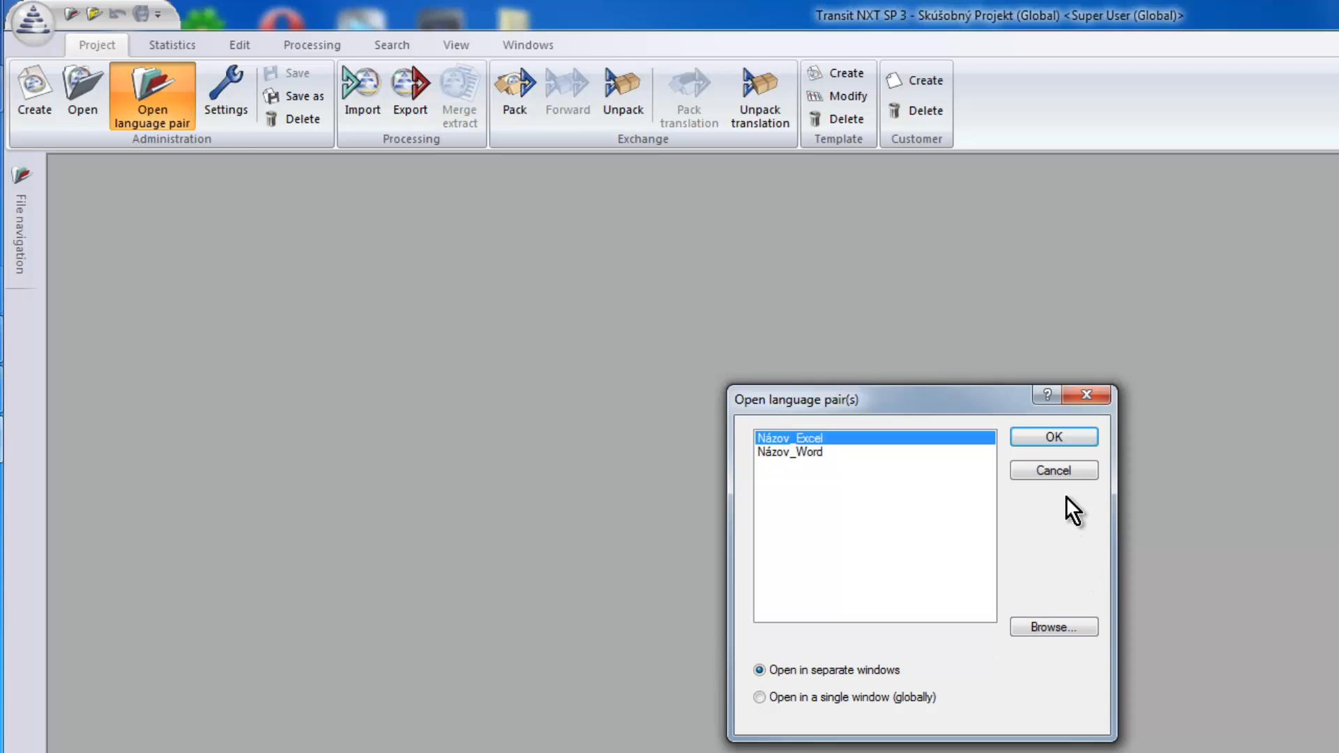
{"action": "left_click", "coordinate": [1060, 472]}
{"action": "left_click", "coordinate": [24, 233]}
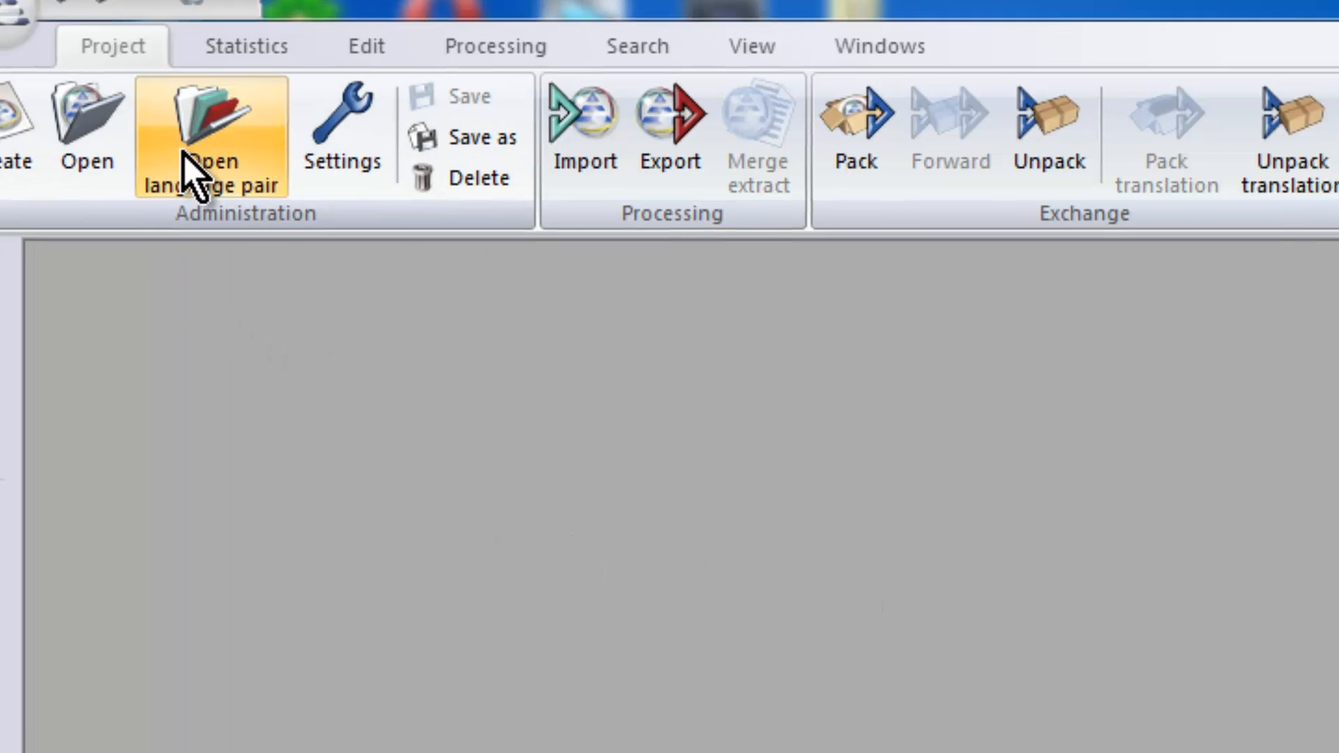
- Open the Názov_Word language pair using the separate windows option
{"action": "left_click", "coordinate": [247, 206]}
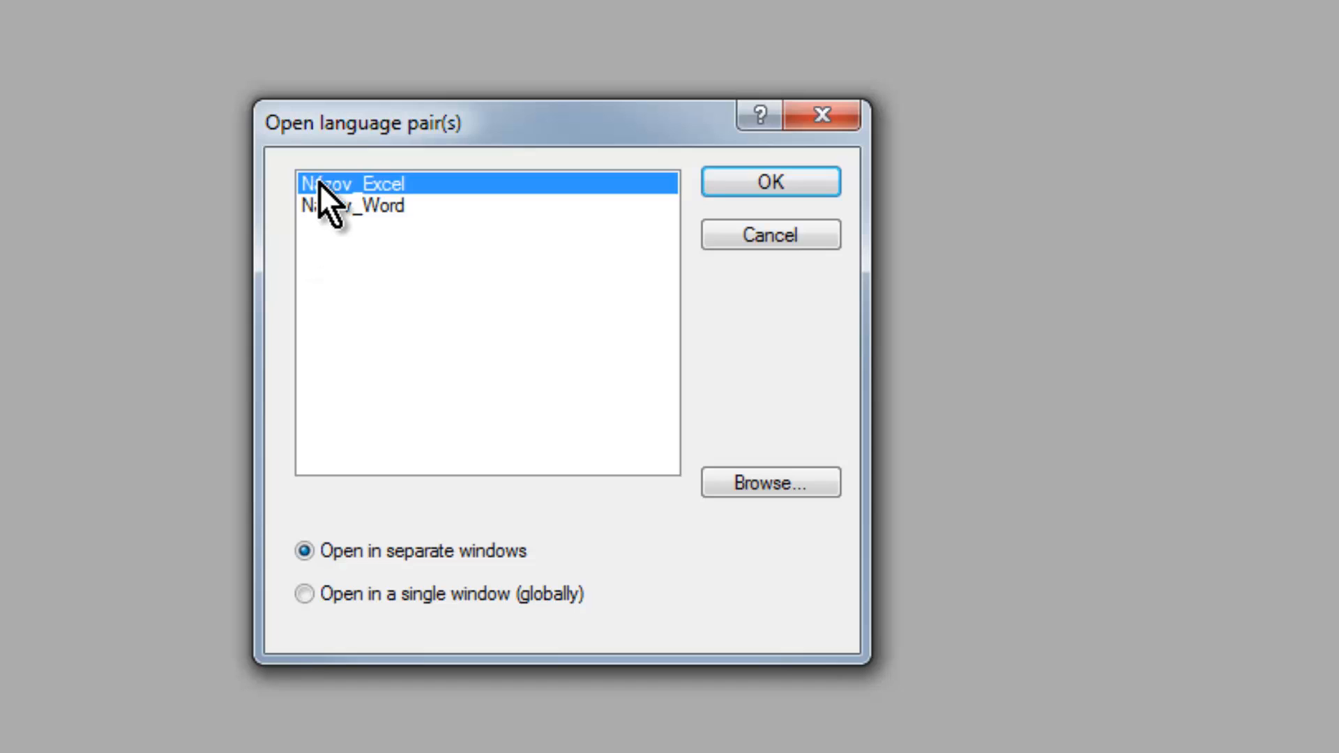
{"action": "left_click", "coordinate": [324, 210]}
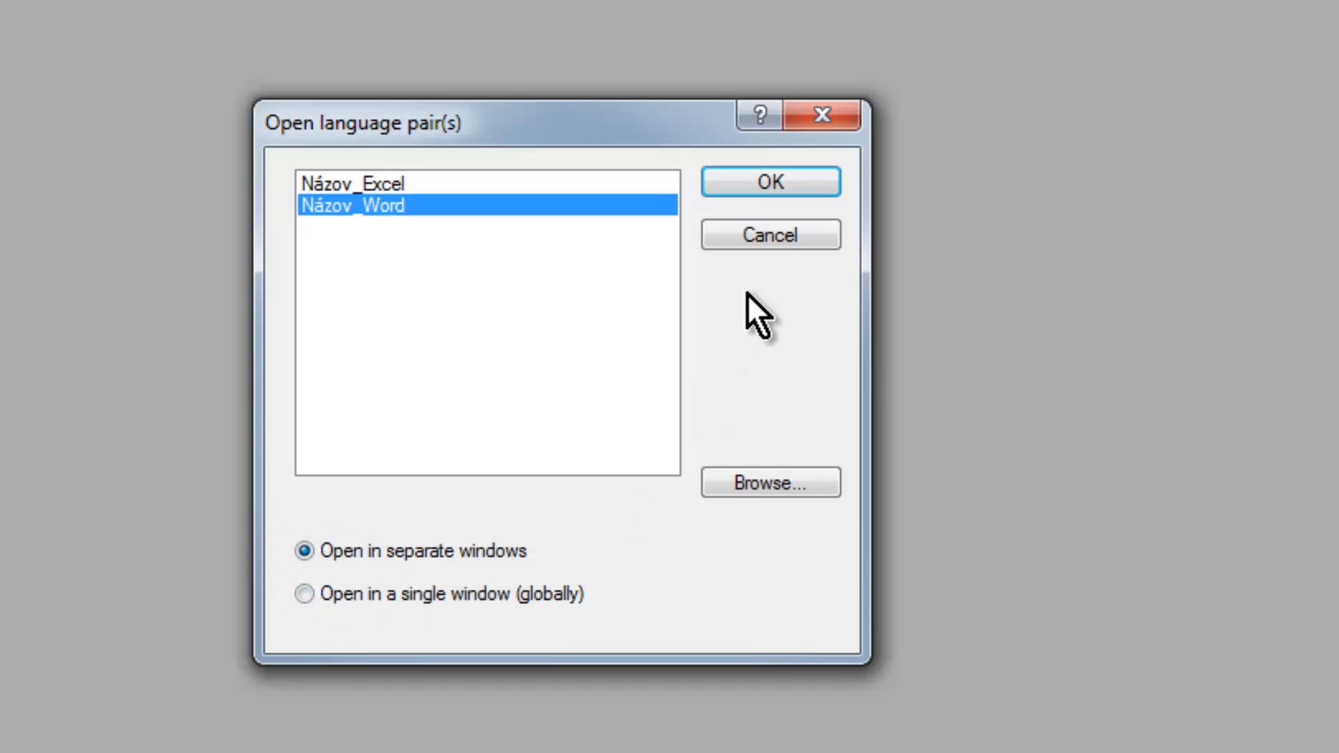
{"action": "left_click", "coordinate": [753, 184]}
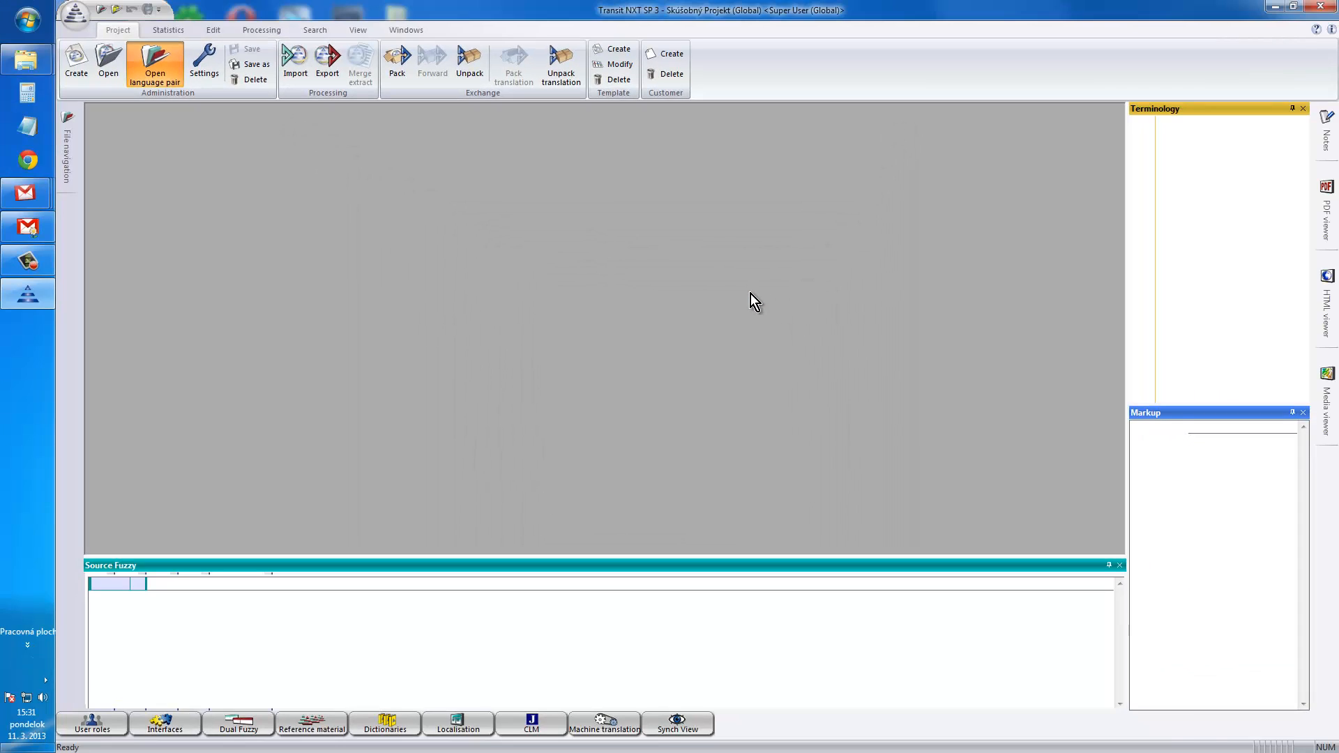